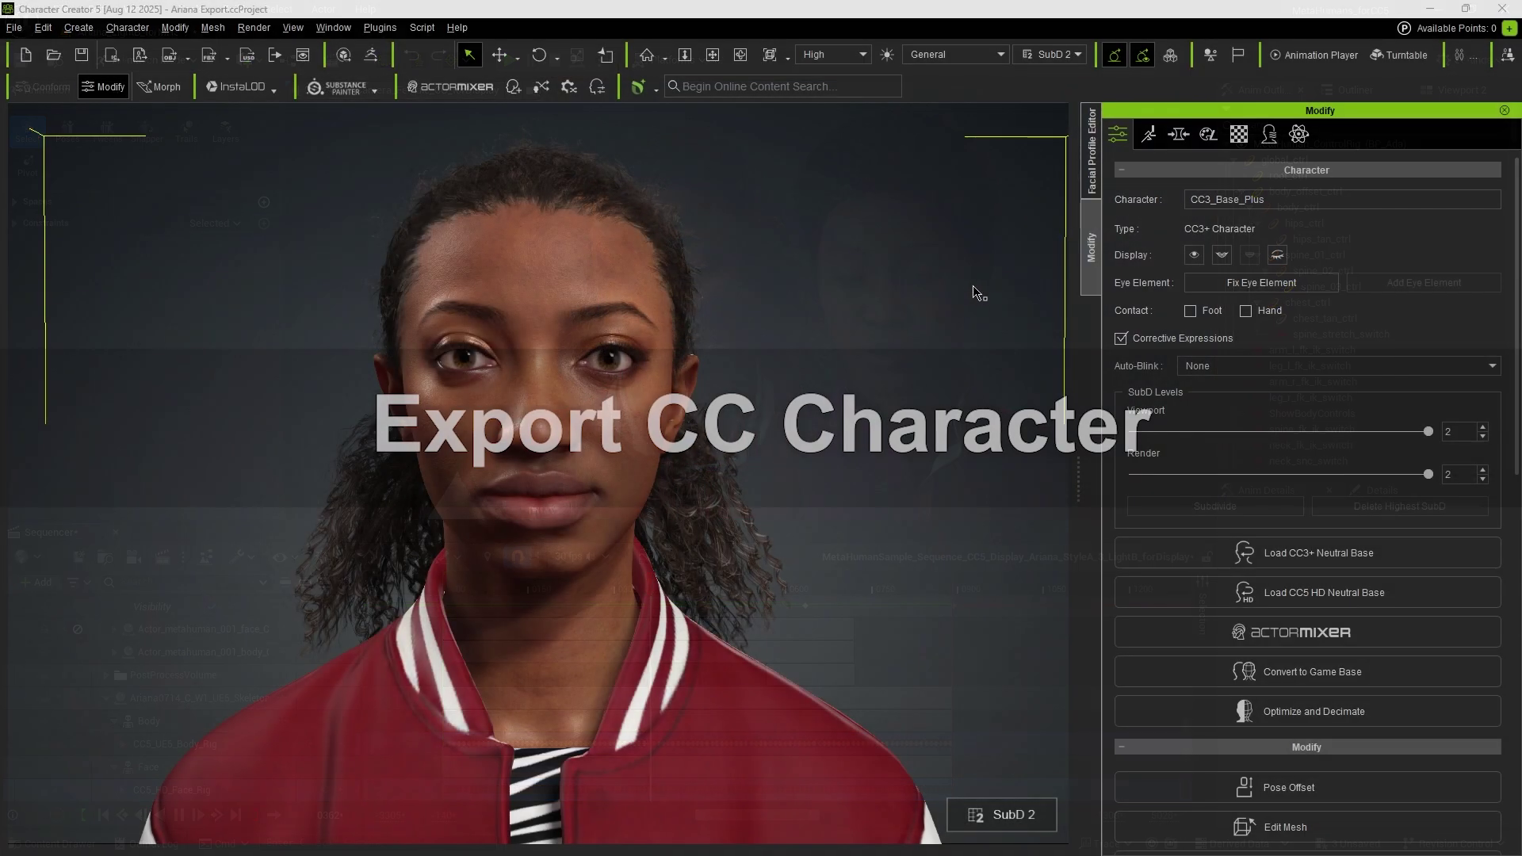
Enable expression editing in the Facial Profile Editor and convert the CC4 Extended facial profile to CC5 HD.
{"action": "left_click", "coordinate": [1090, 162]}
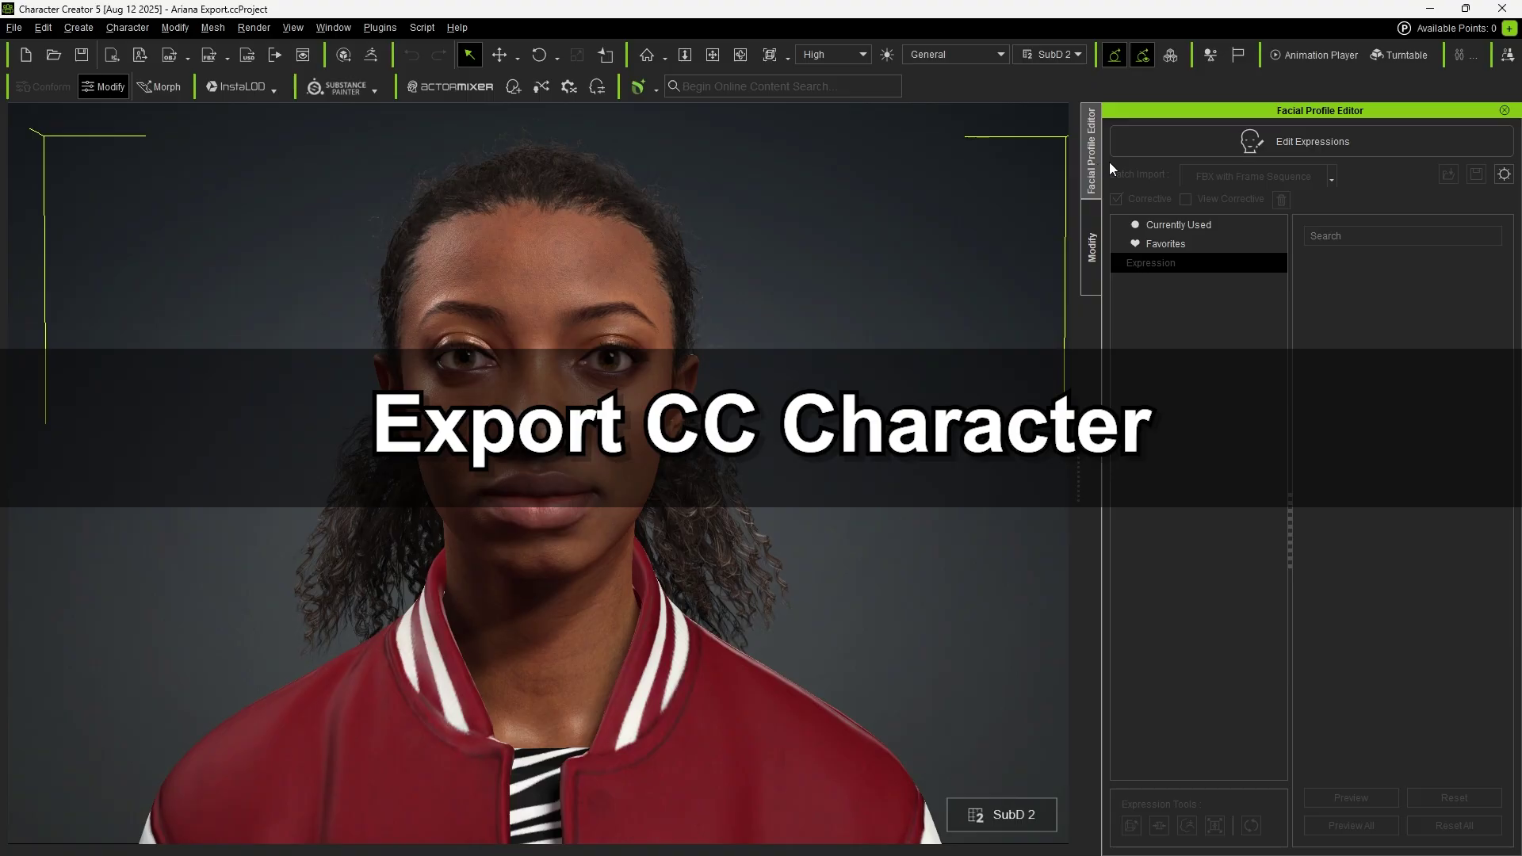
{"action": "left_click", "coordinate": [1319, 149]}
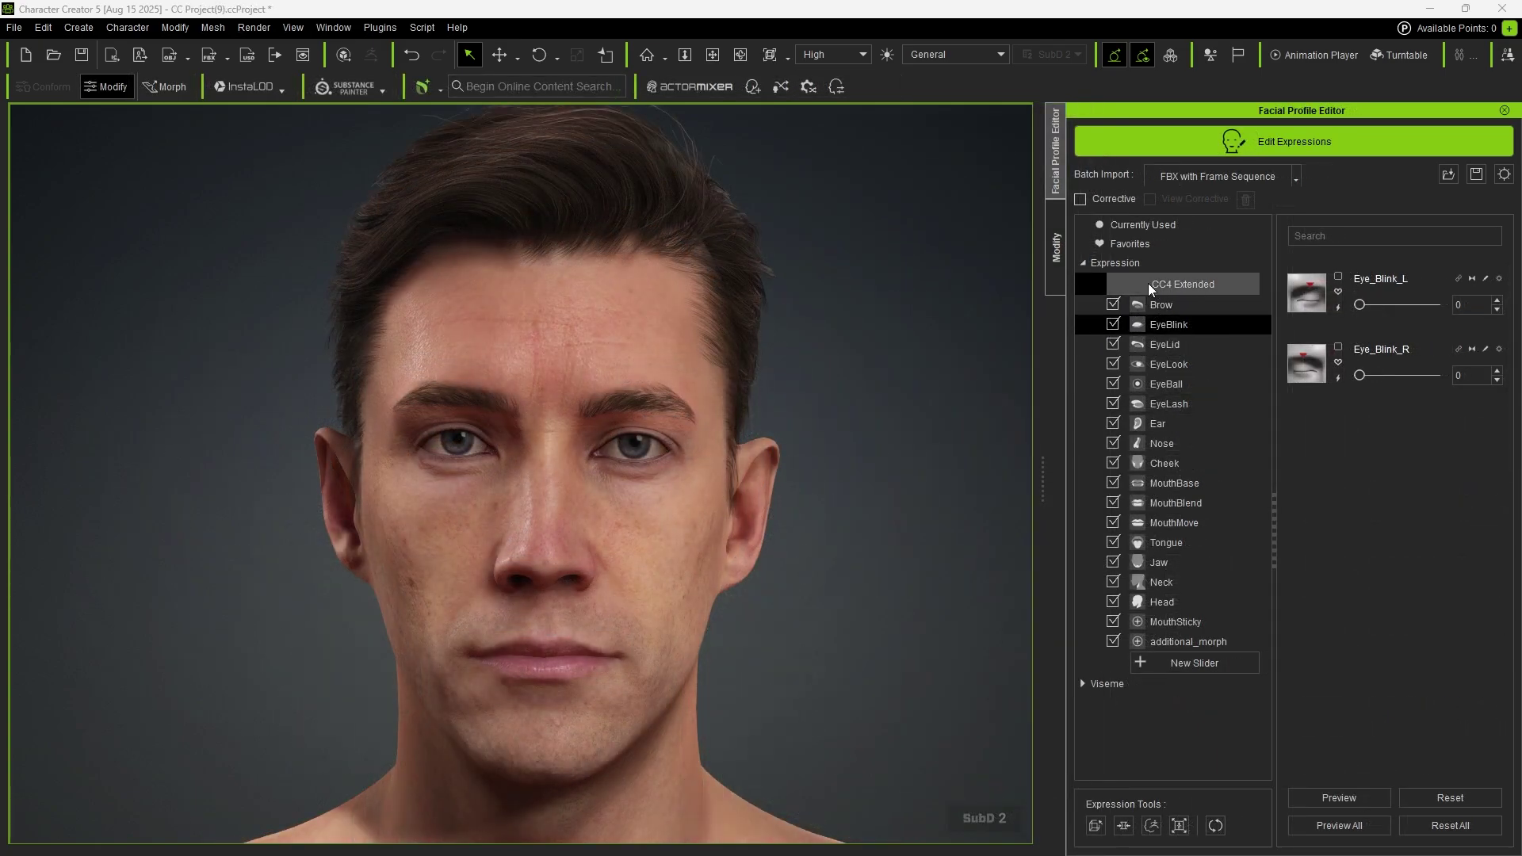
{"action": "left_click", "coordinate": [1148, 283]}
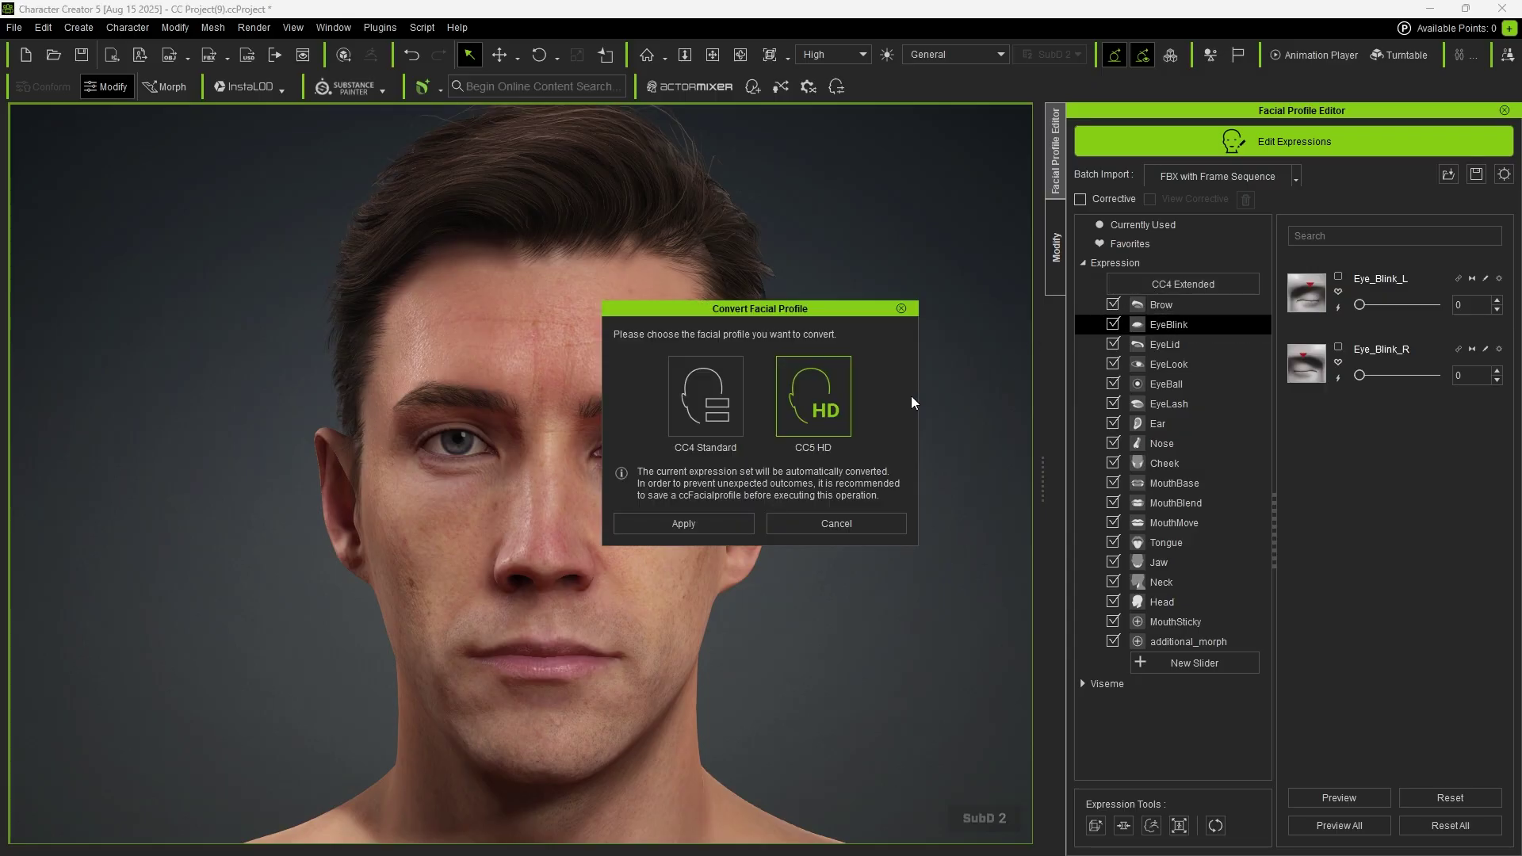
{"action": "left_click", "coordinate": [702, 524]}
{"action": "left_click", "coordinate": [761, 473]}
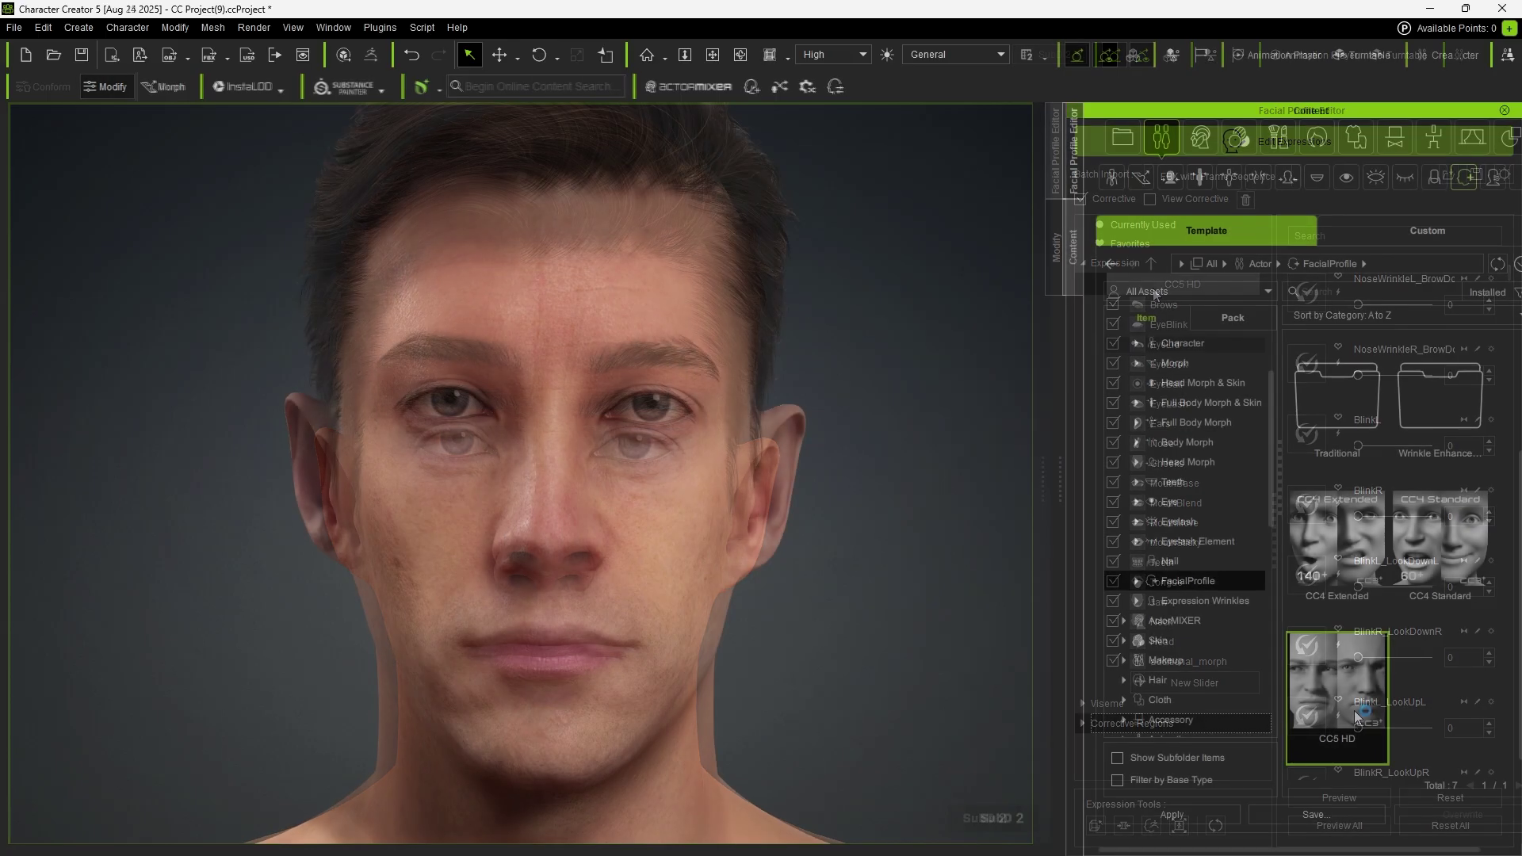
Apply the CC5 HD facial profile from the content library to the male character and enable expression editing in the Facial Profile Editor.
{"action": "left_click_drag", "start_coordinate": [1337, 681], "coordinate": [670, 545]}
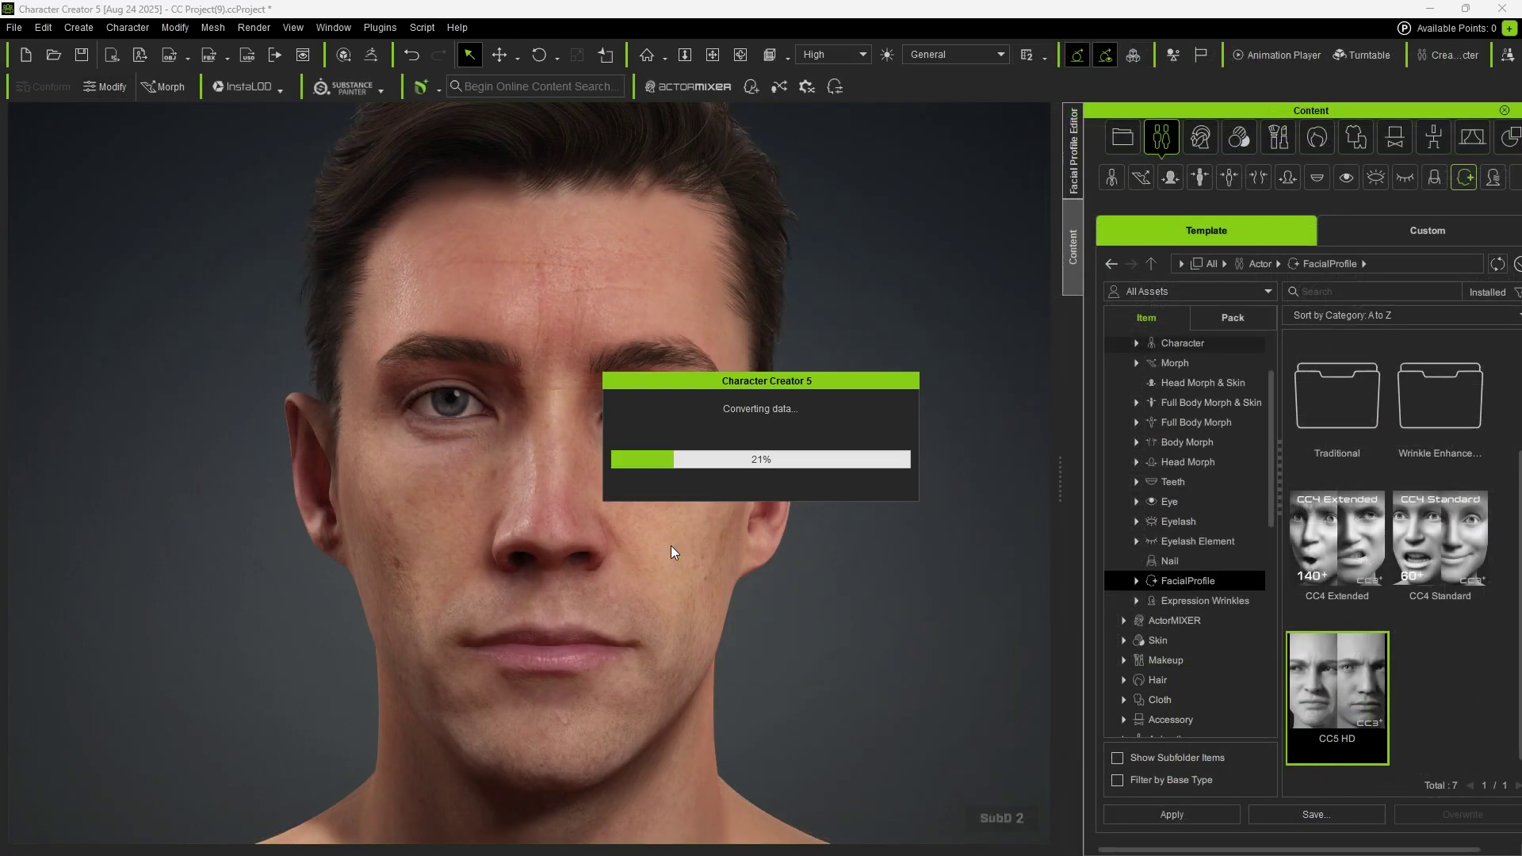
{"action": "left_click", "coordinate": [523, 636]}
{"action": "left_click", "coordinate": [1073, 168]}
{"action": "left_click", "coordinate": [1304, 143]}
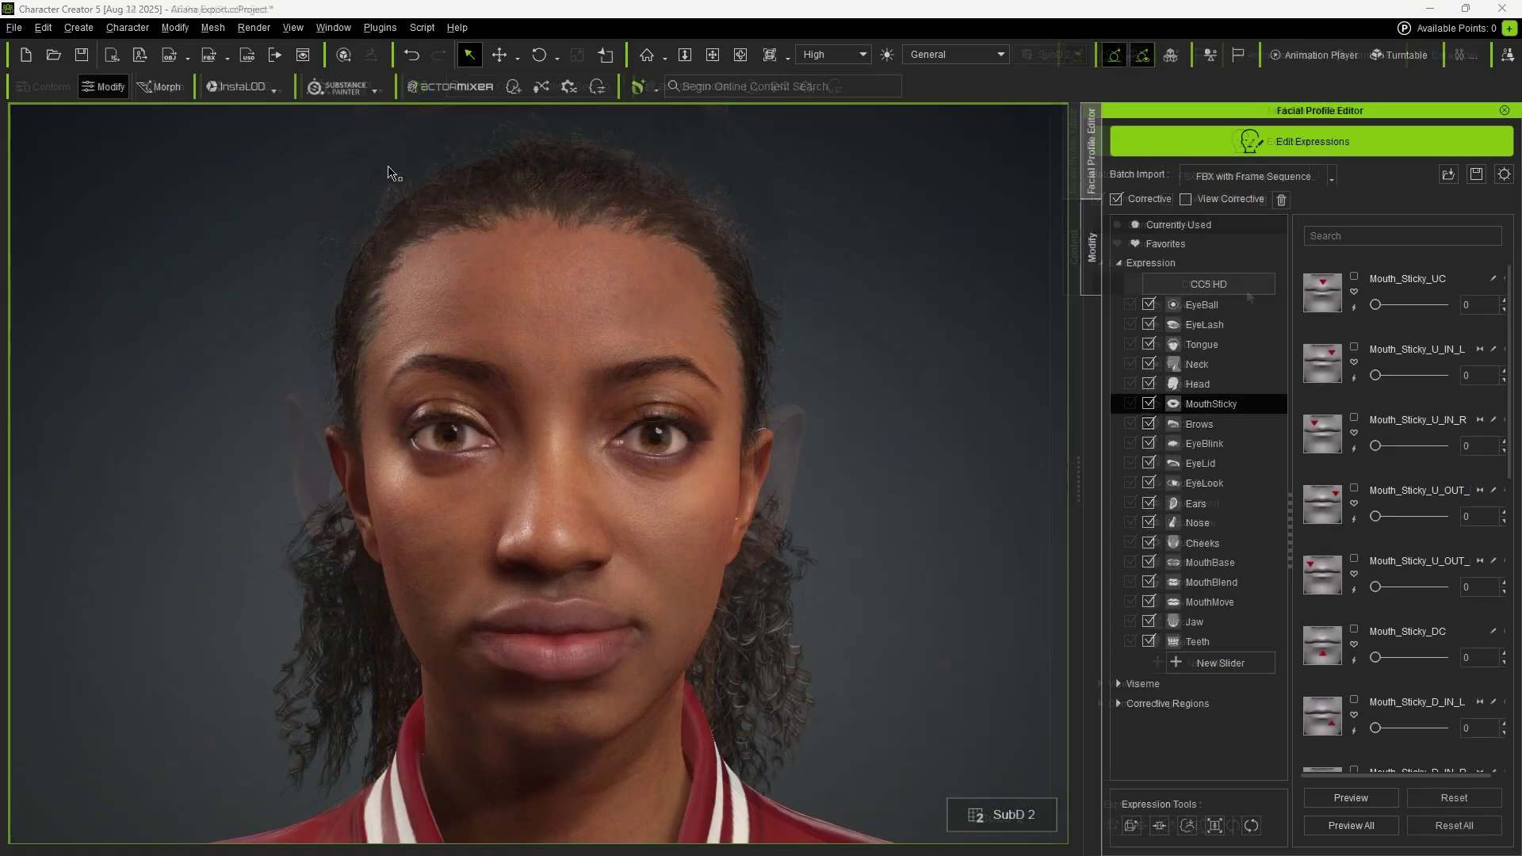
Set up an FBX export of the clothed character with the Unreal (UE5 Skeleton) preset and Mesh option, and expand the HD Character settings.
{"action": "left_click", "coordinate": [14, 27]}
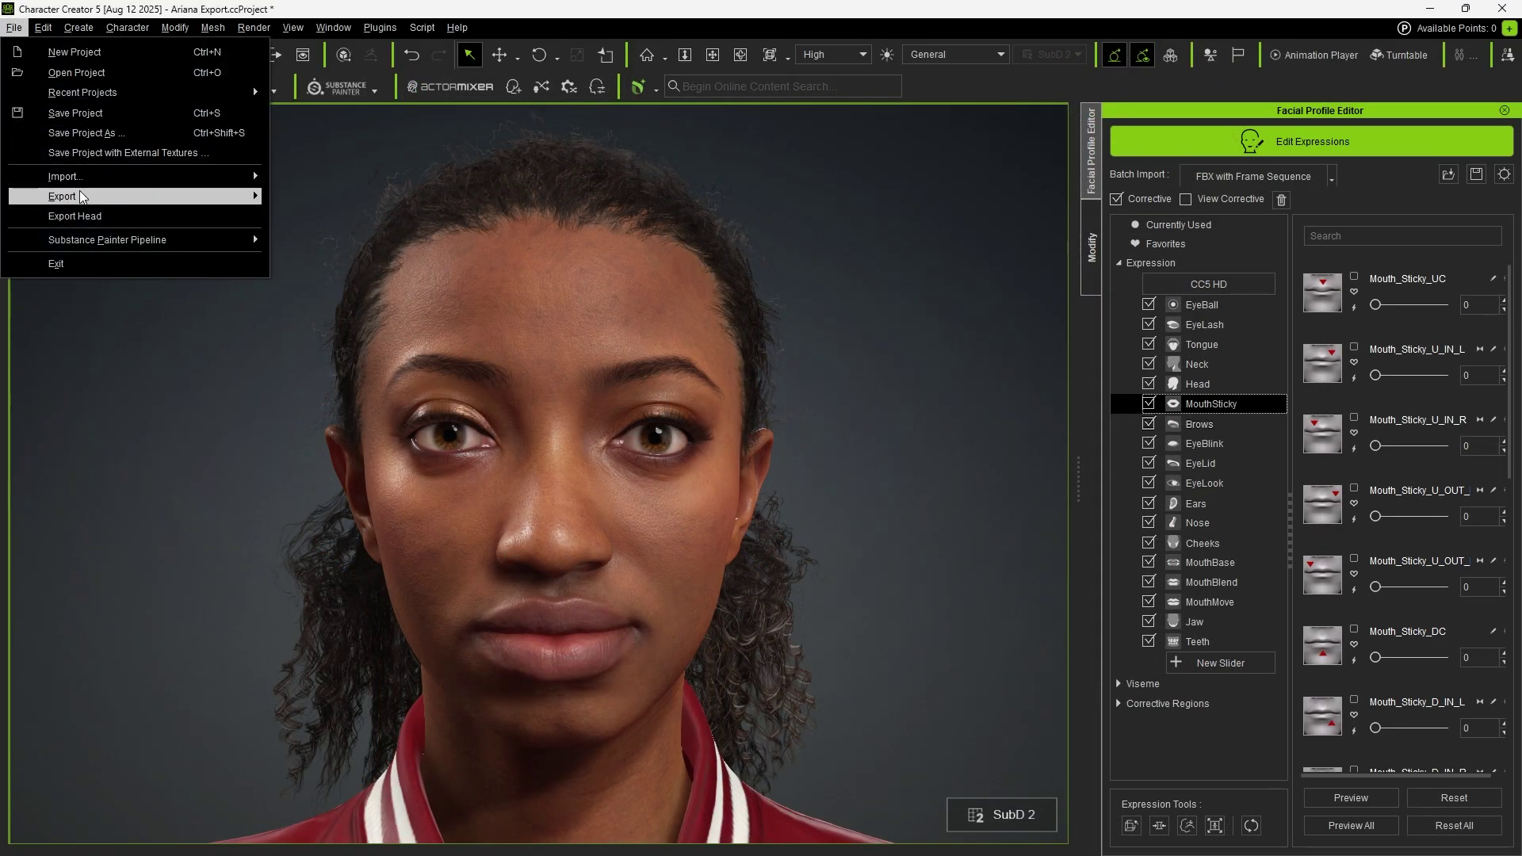
{"action": "mouse_move", "coordinate": [155, 198]}
{"action": "mouse_move", "coordinate": [352, 275]}
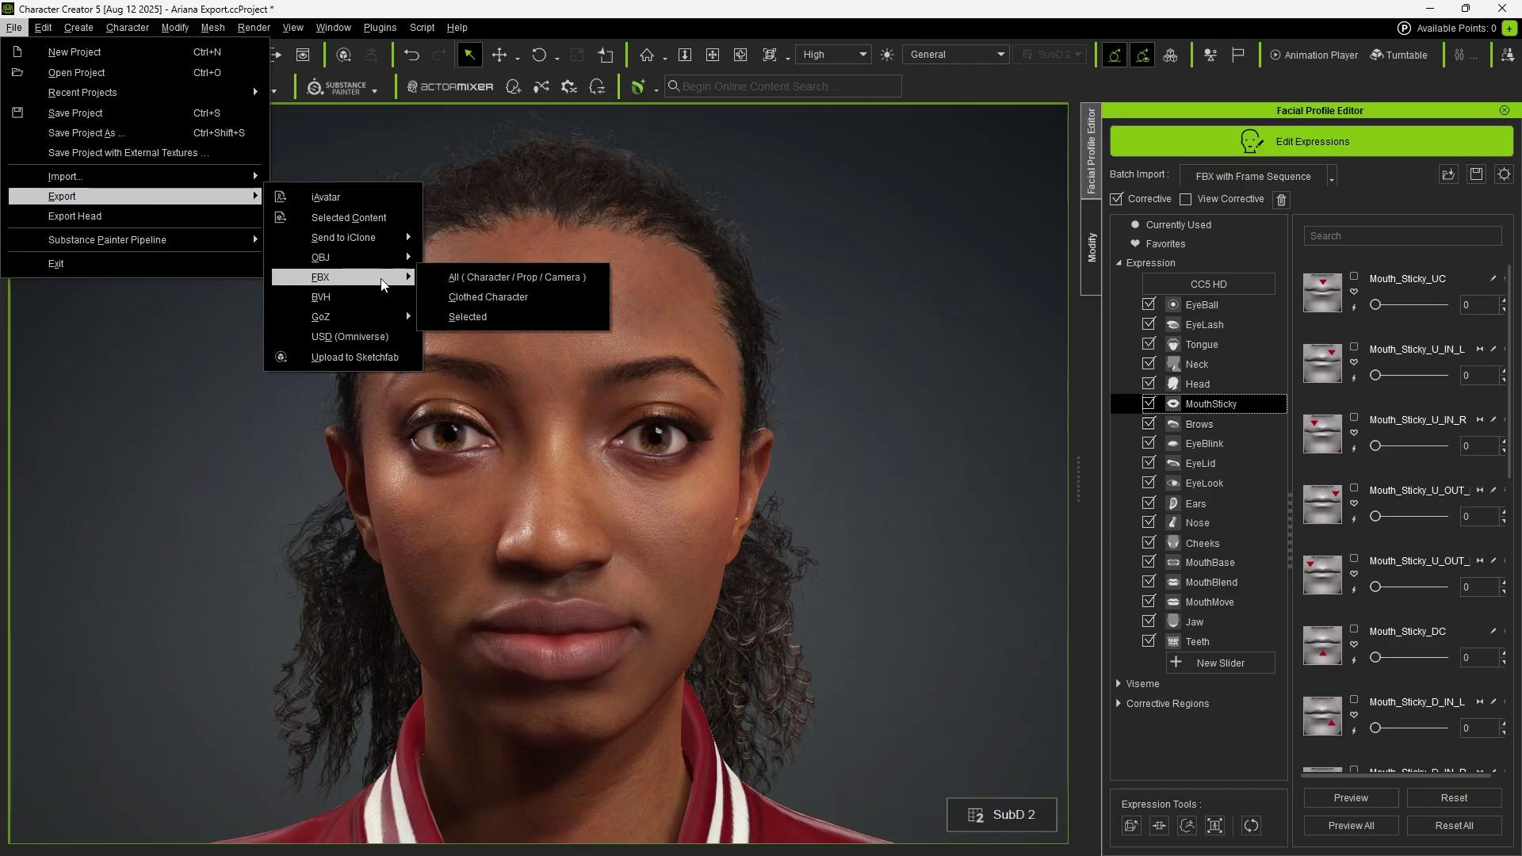
{"action": "left_click", "coordinate": [488, 296]}
{"action": "left_click", "coordinate": [498, 174]}
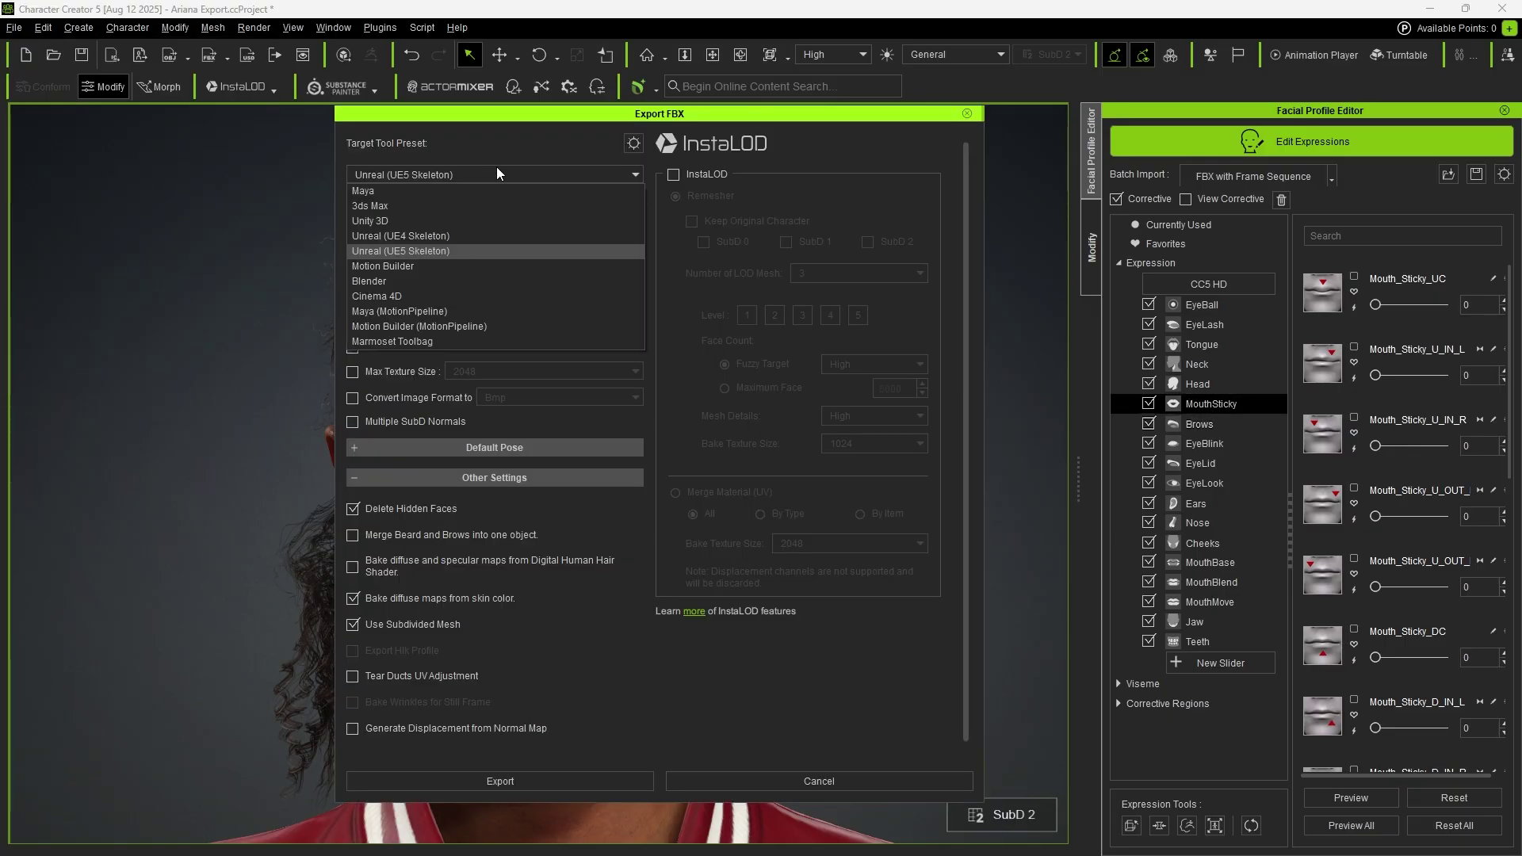
{"action": "left_click", "coordinate": [457, 255]}
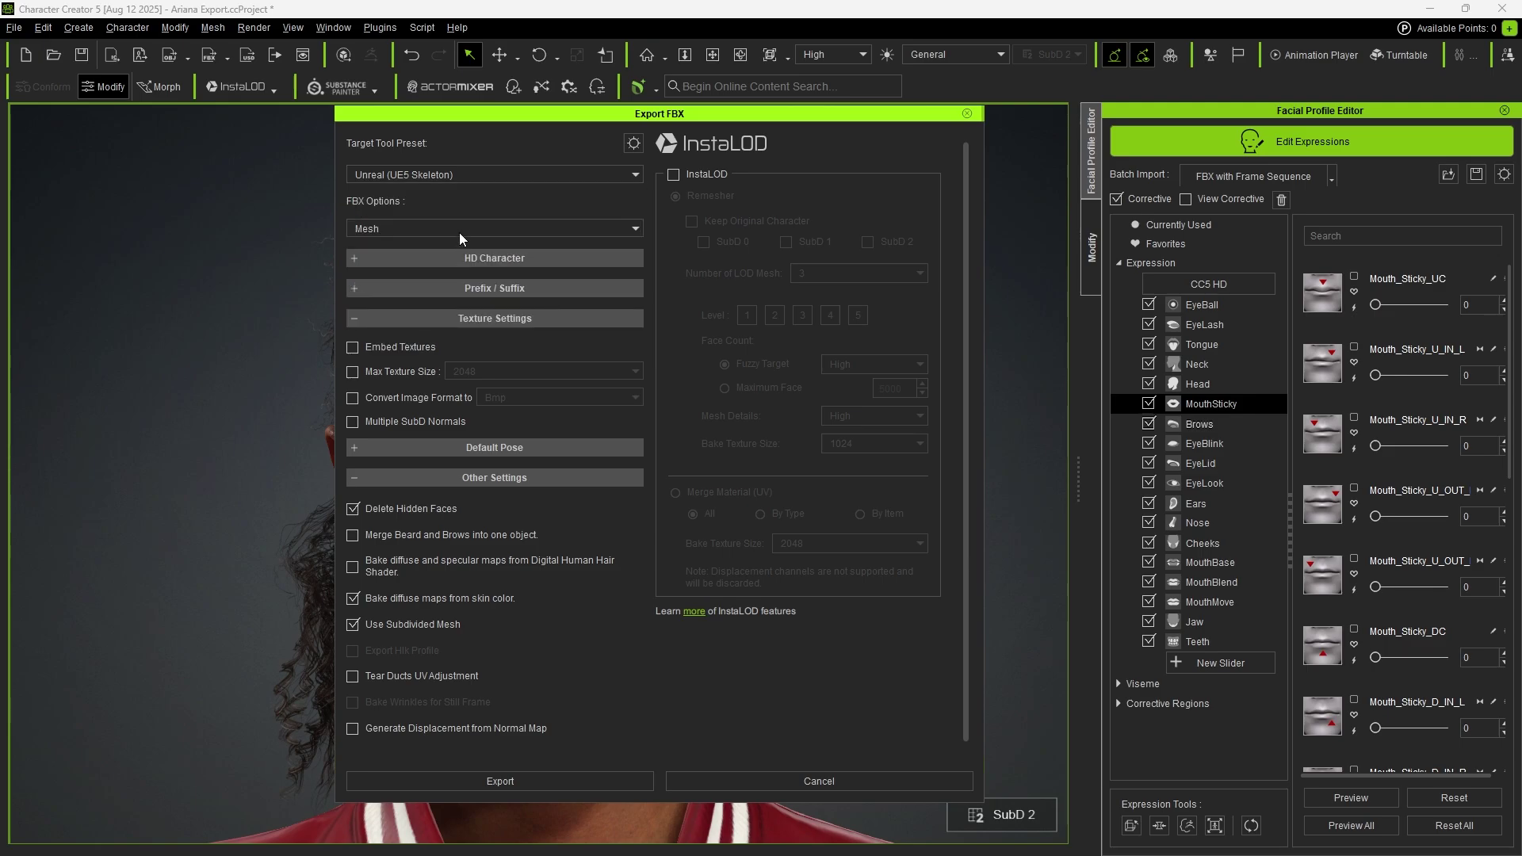
{"action": "left_click", "coordinate": [459, 228]}
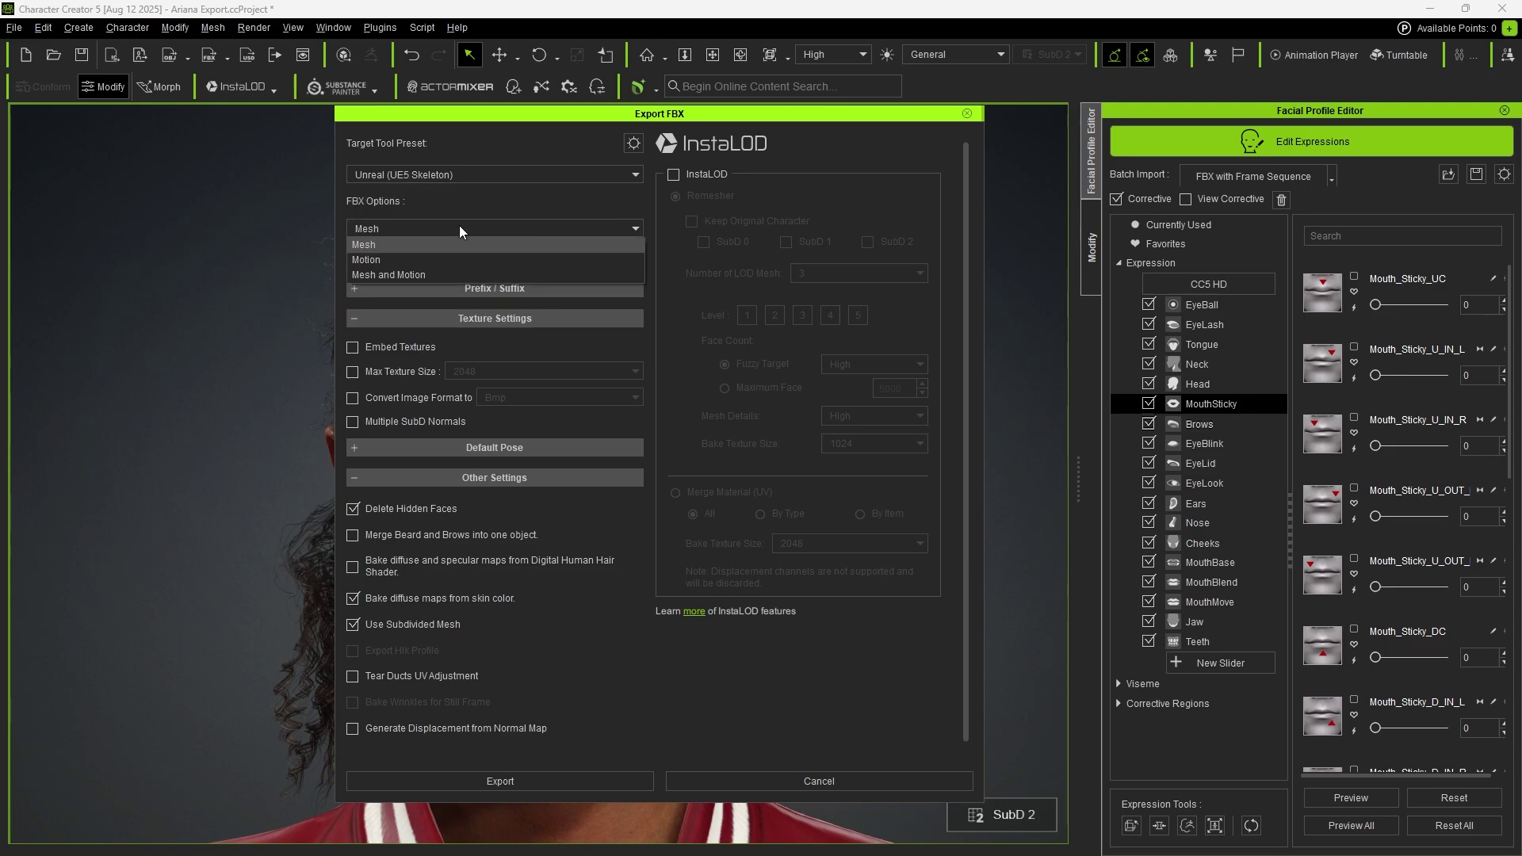
{"action": "left_click", "coordinate": [393, 246]}
{"action": "left_click", "coordinate": [487, 258]}
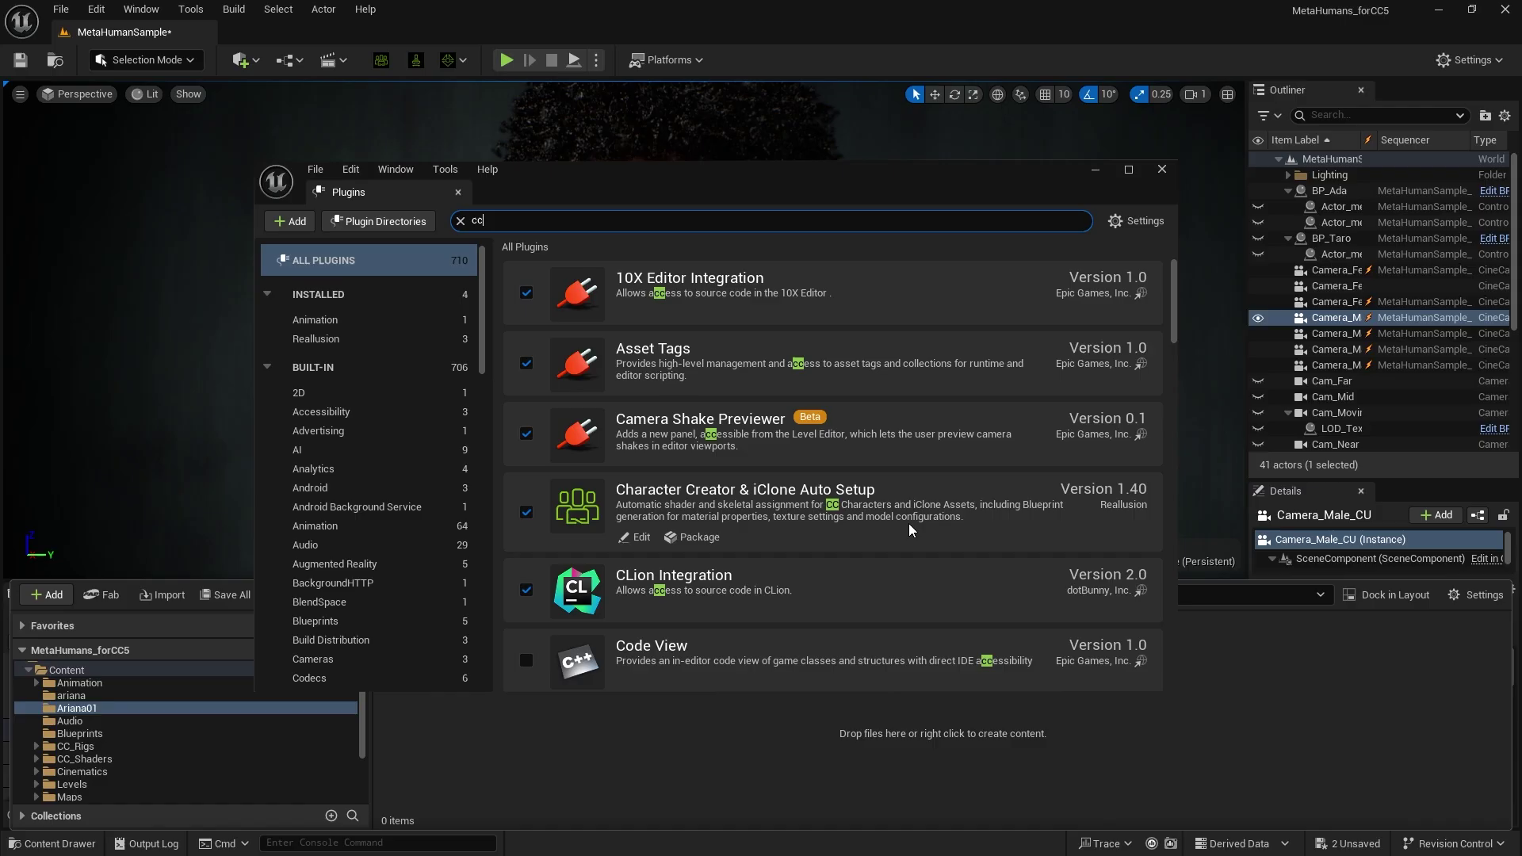
In Unreal Editor, change the plugin search to "con".
{"action": "key", "text": "BackSpace"}
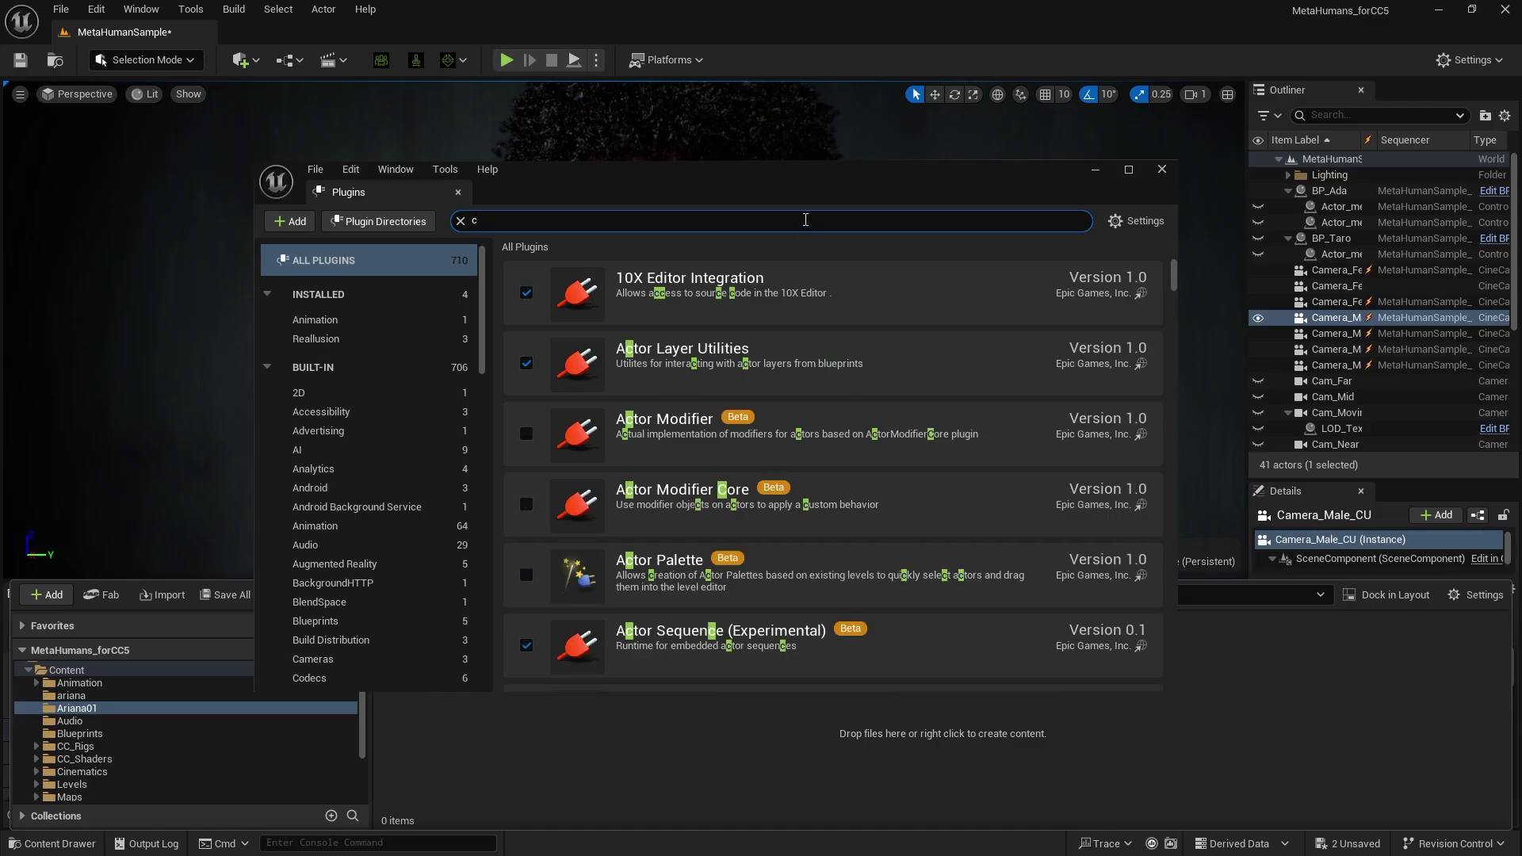
{"action": "type", "text": "on"}
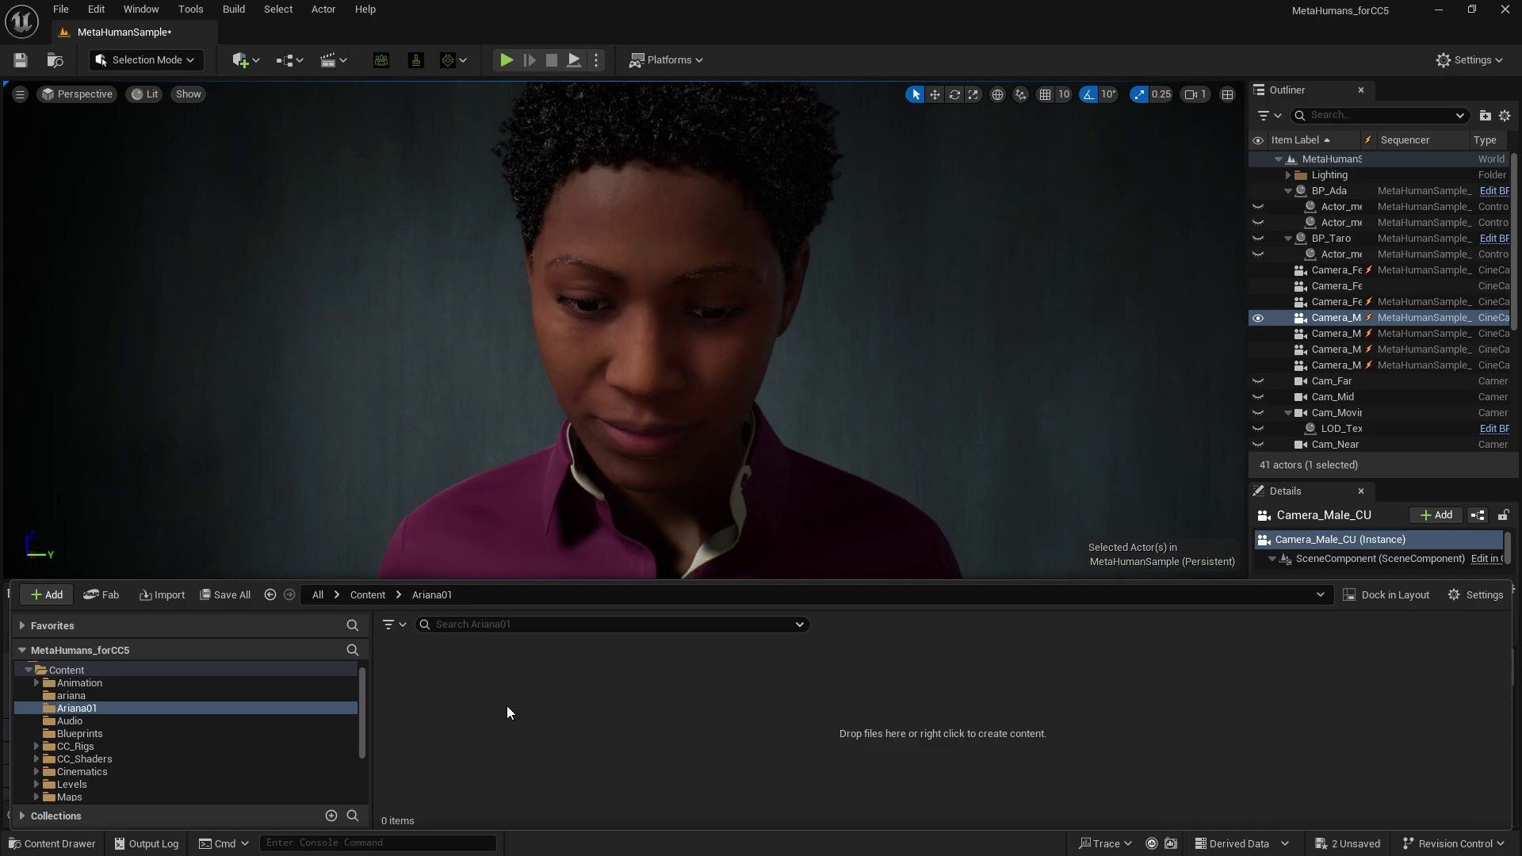
Import Ariana01.Fbx into the Ariana01 folder with Character Creator & iClone Auto Setup enabled and the HQ Shader type.
{"action": "left_click", "coordinate": [172, 594]}
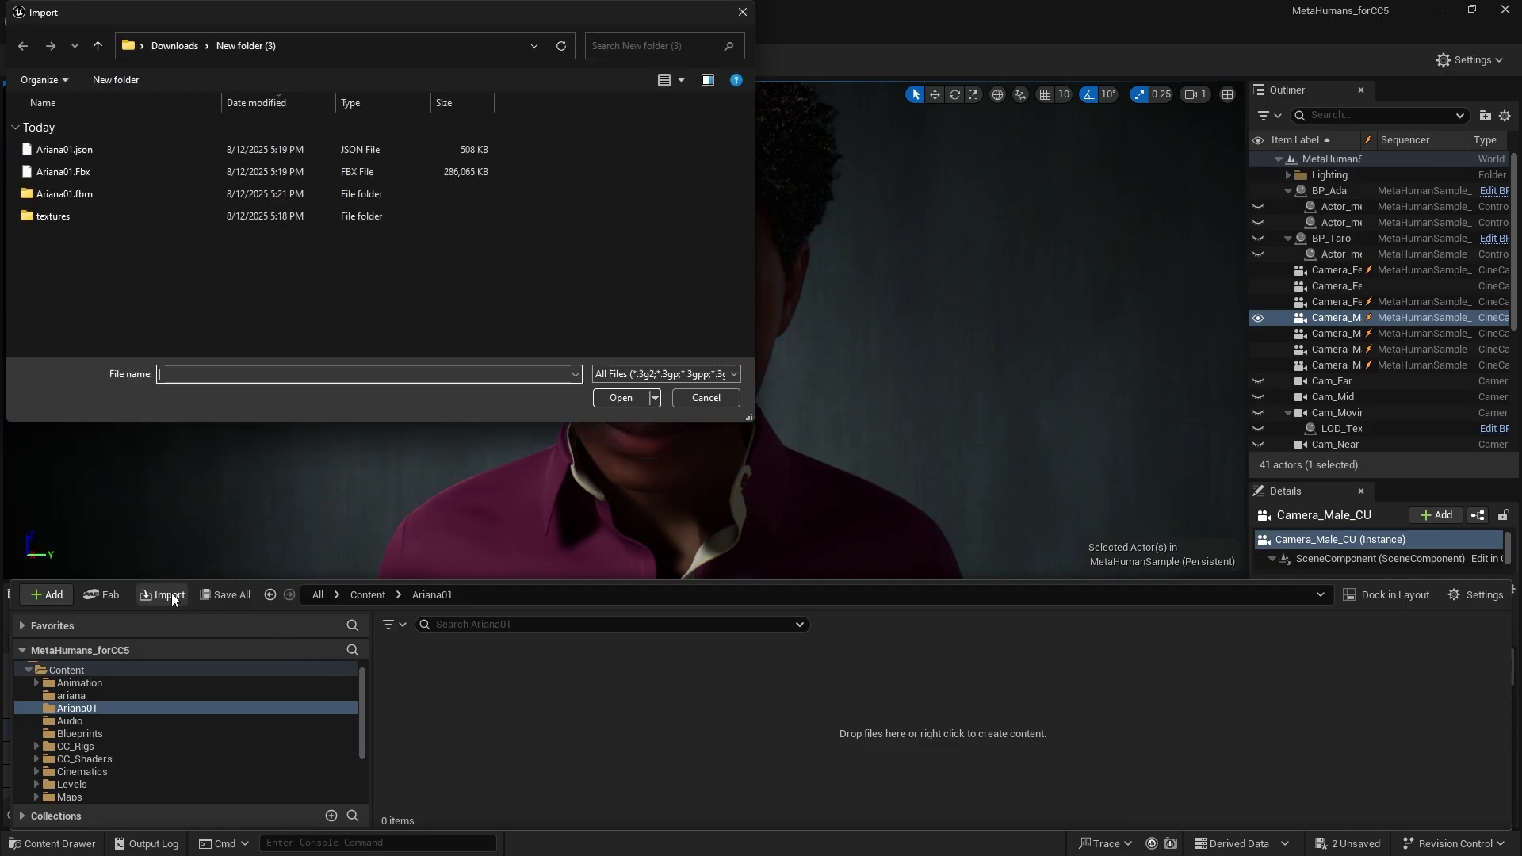
{"action": "double_click", "coordinate": [154, 171]}
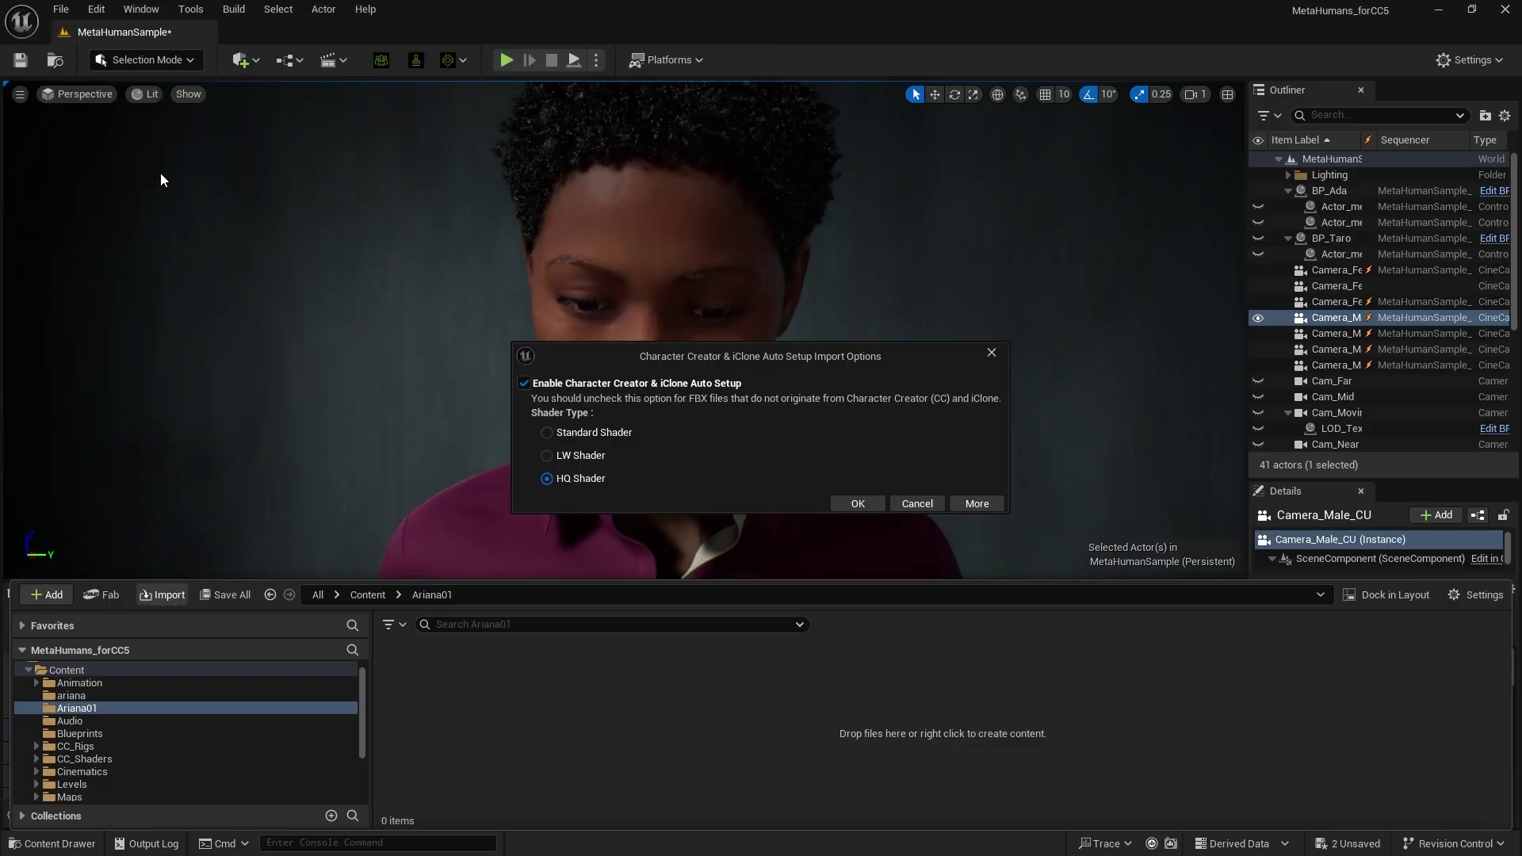
{"action": "left_click", "coordinate": [546, 478]}
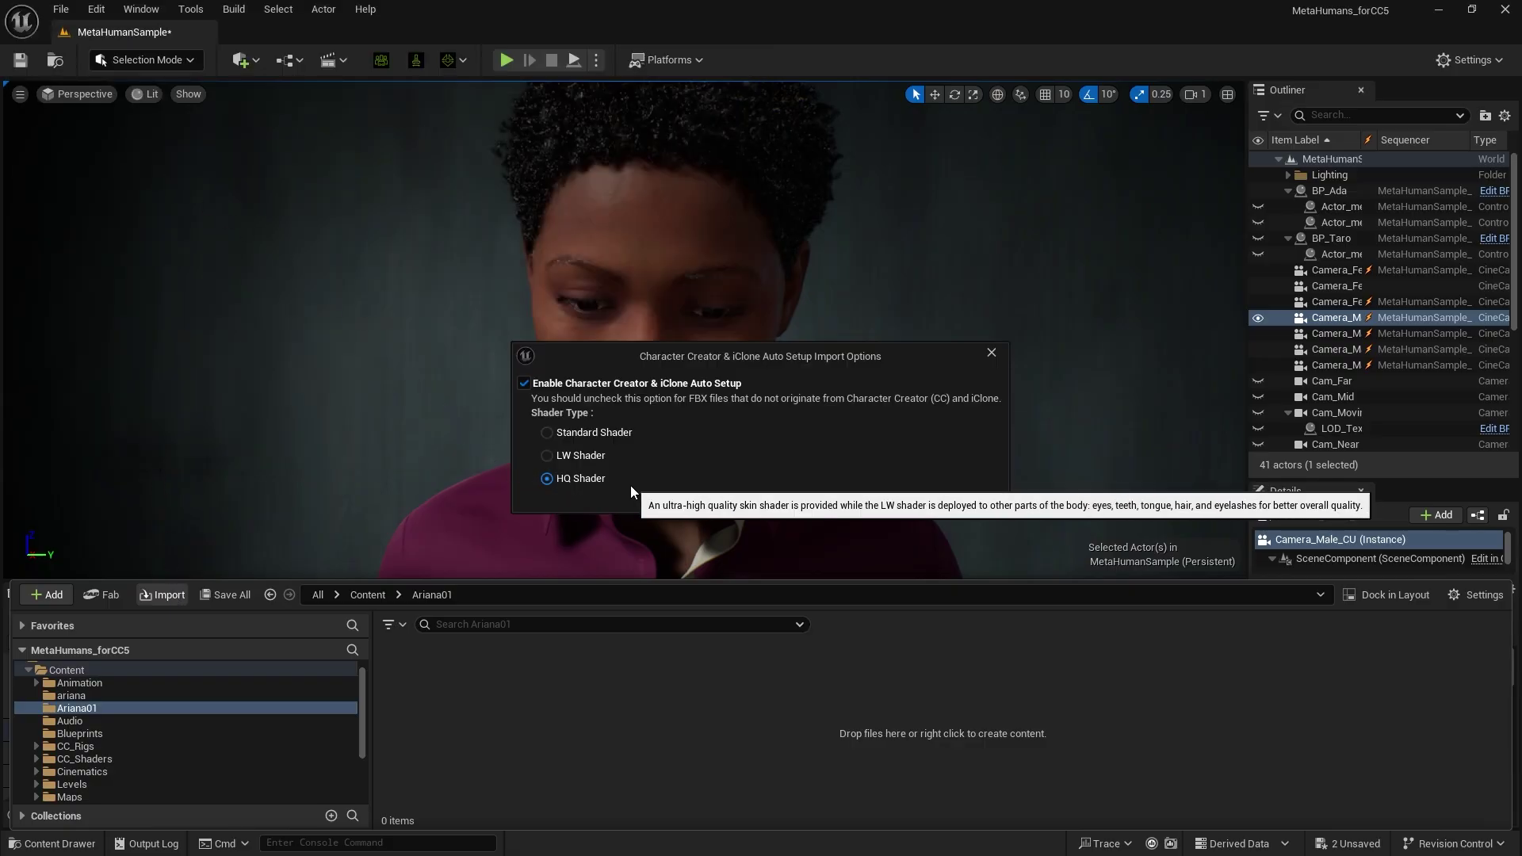
{"action": "left_click", "coordinate": [858, 504]}
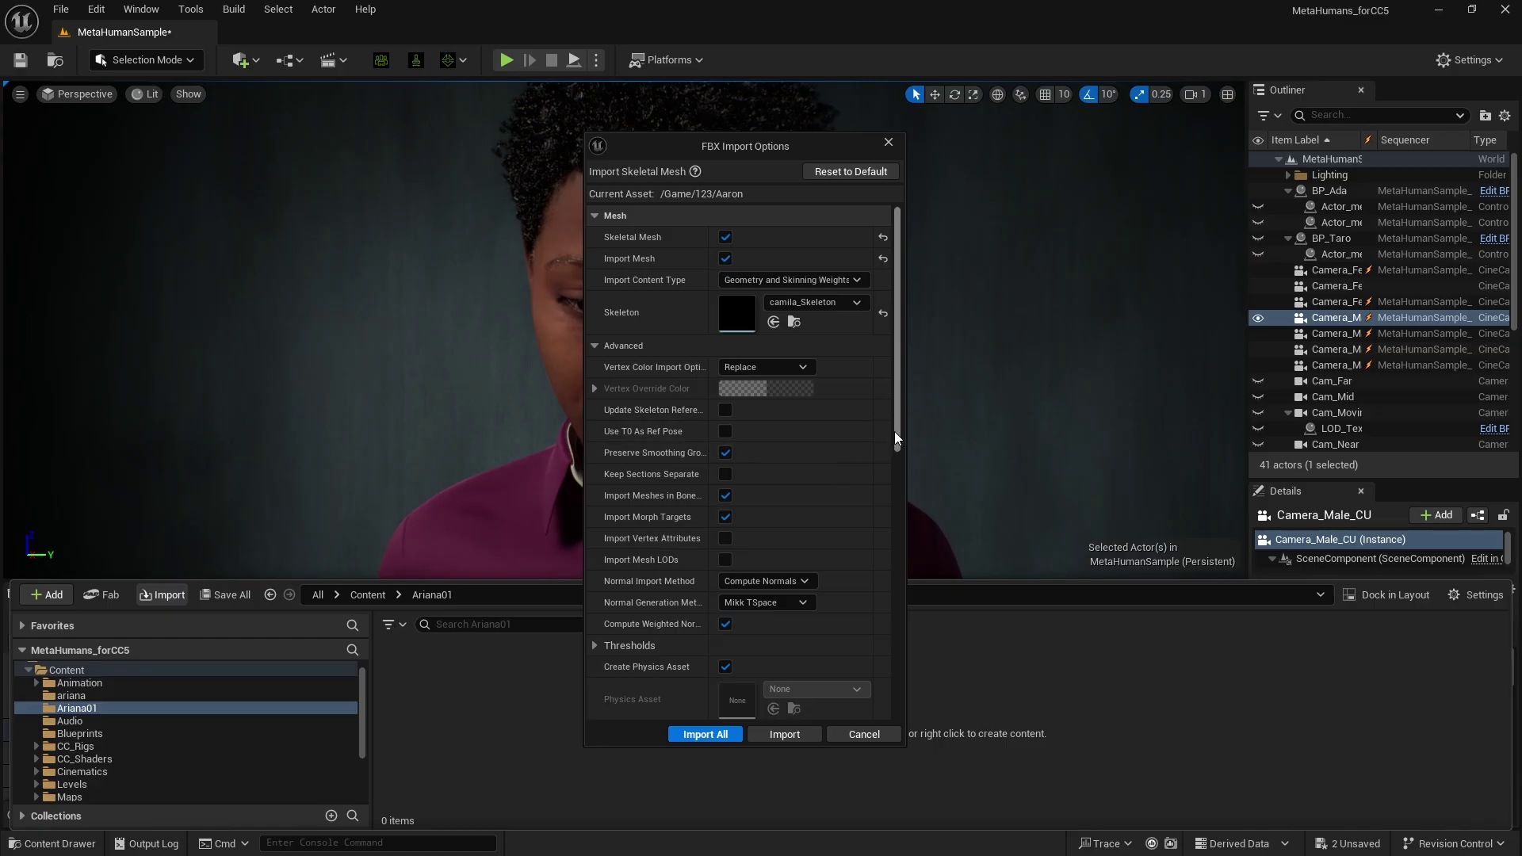
{"action": "left_click_drag", "start_coordinate": [902, 438], "coordinate": [891, 611]}
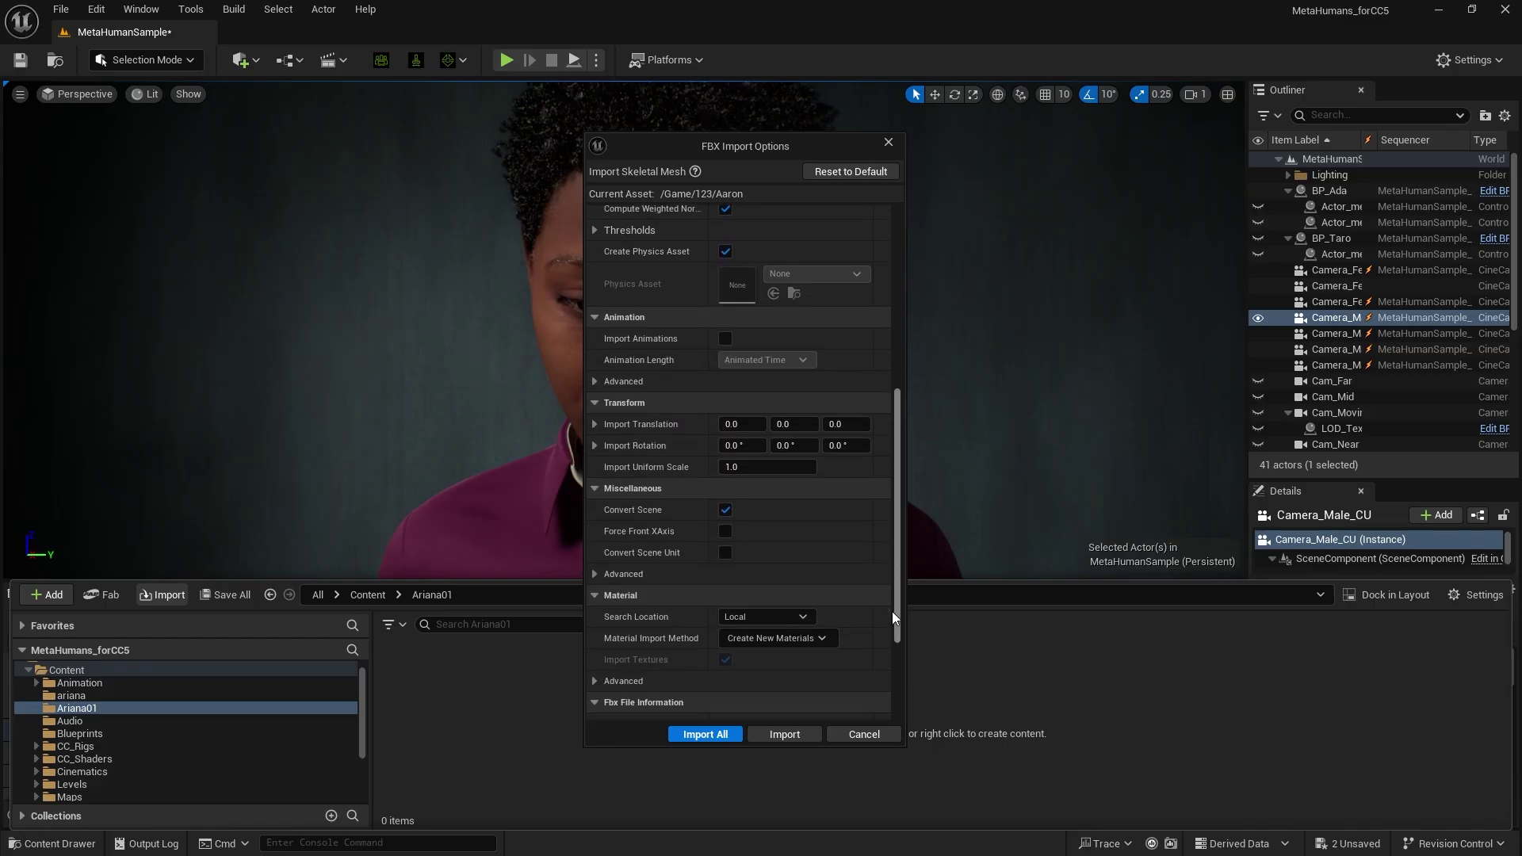
{"action": "left_click", "coordinate": [806, 734]}
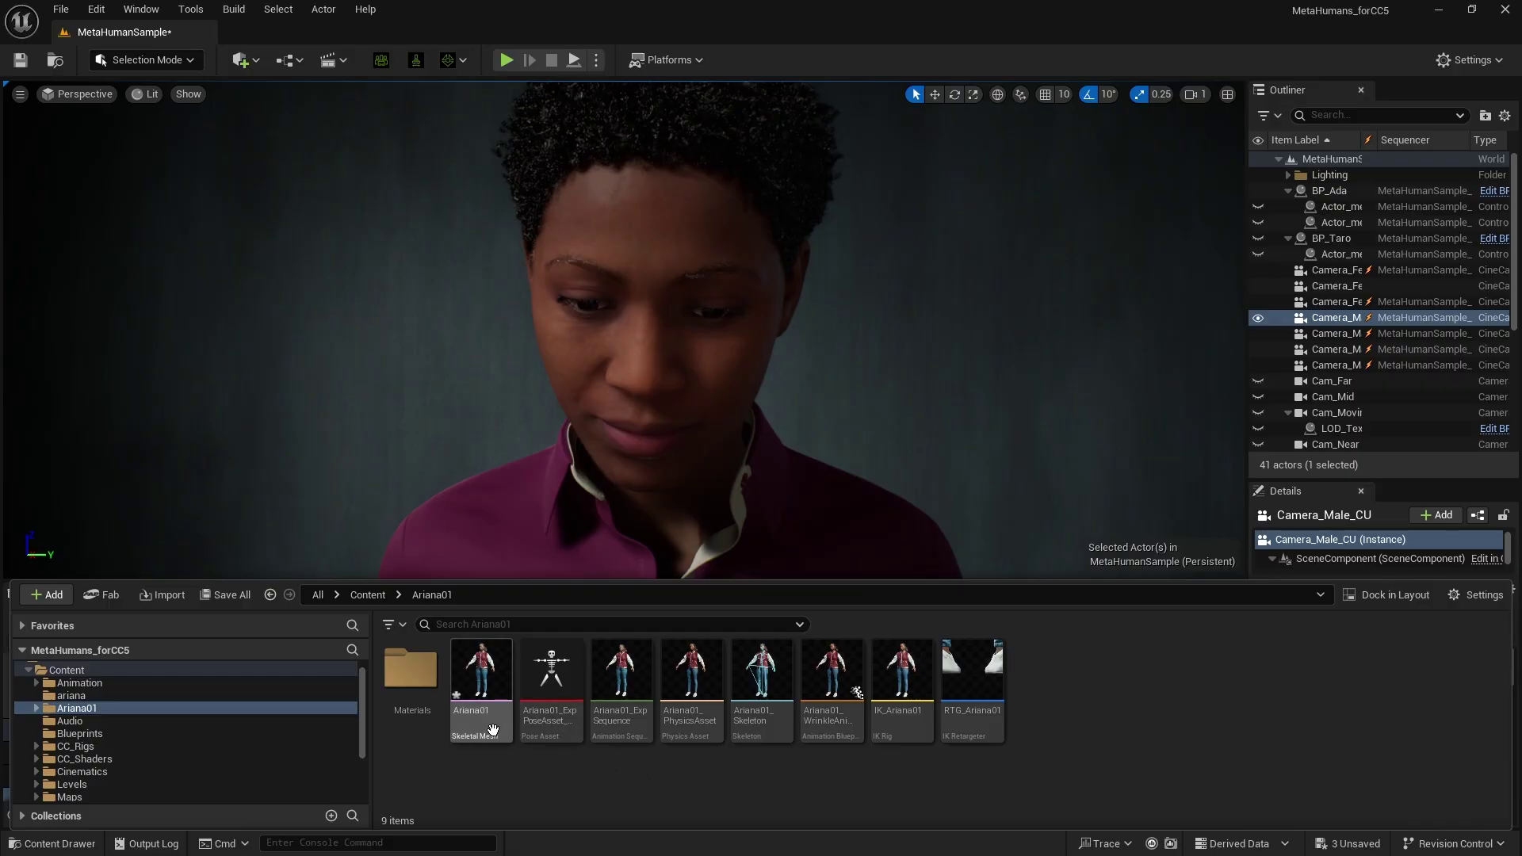
Create a CC Control Rig for the Ariana01 skeletal mesh and inspect the separate face and body meshes in the Rigs folder.
{"action": "right_click", "coordinate": [499, 730]}
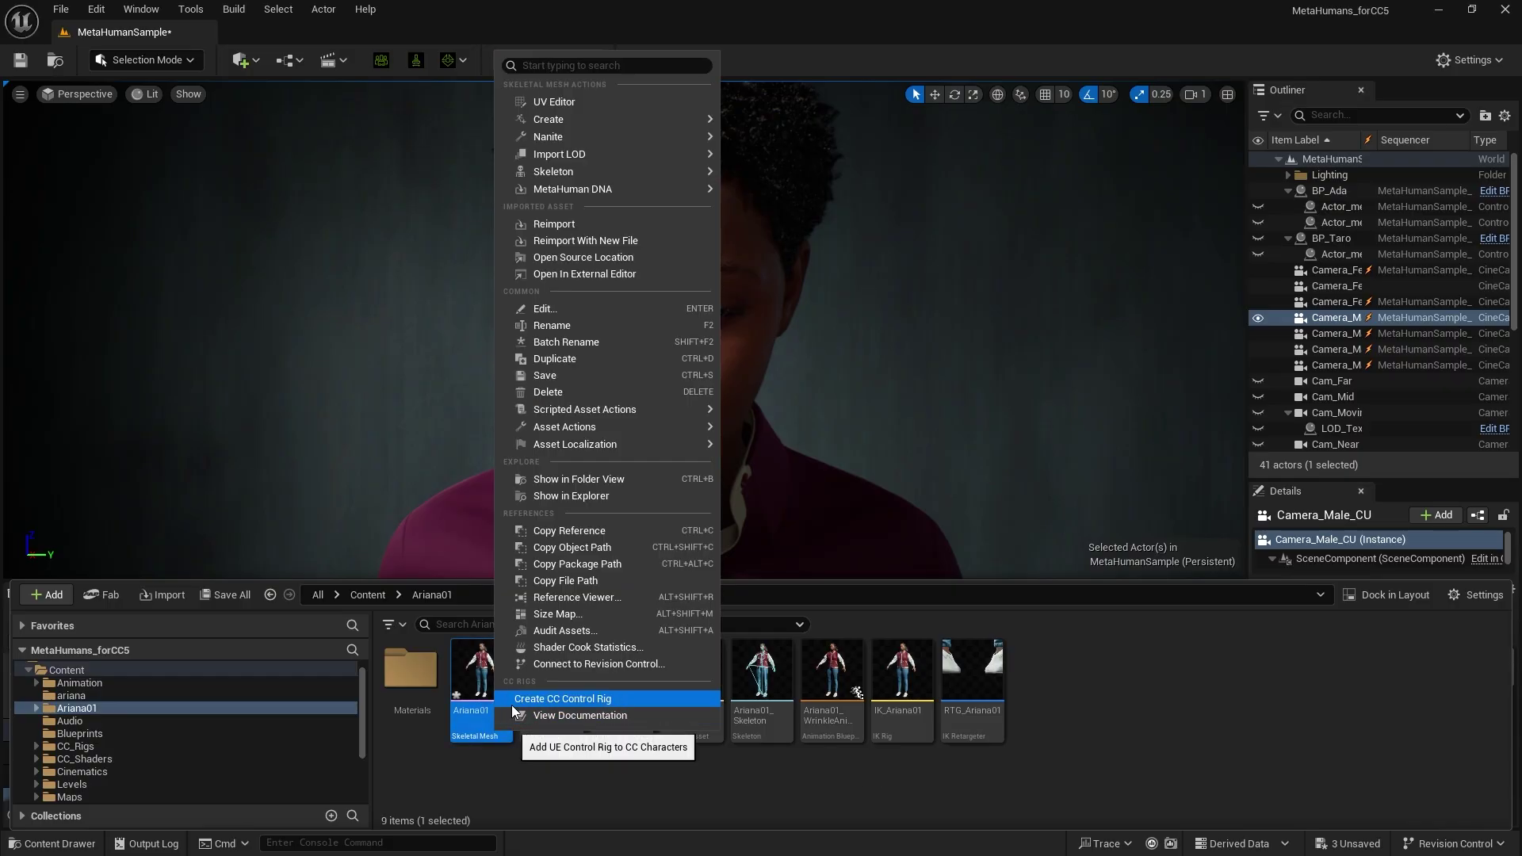
{"action": "left_click", "coordinate": [511, 705]}
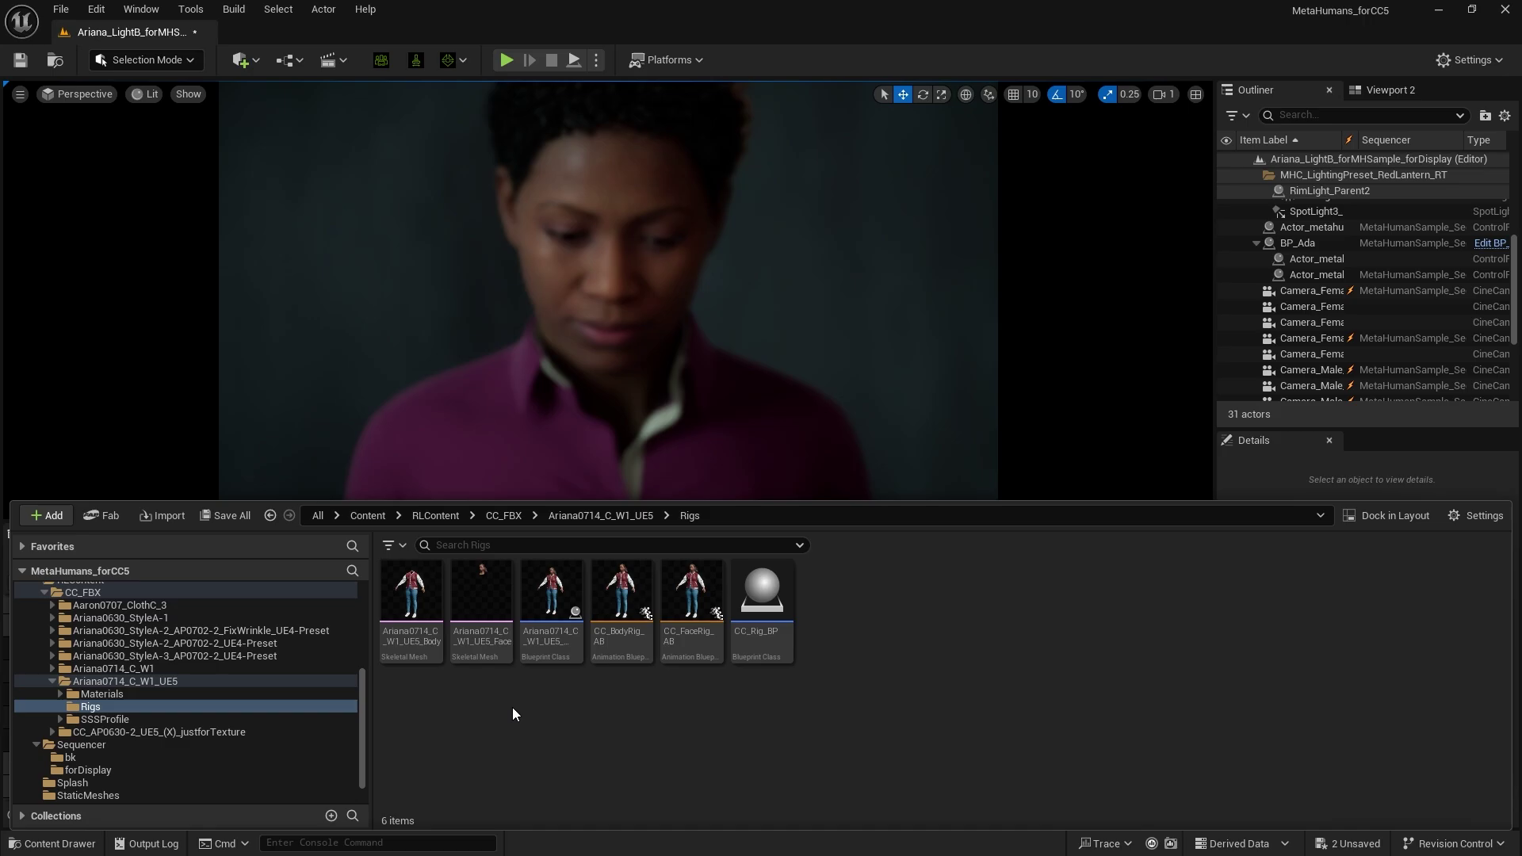
{"action": "left_click", "coordinate": [481, 602]}
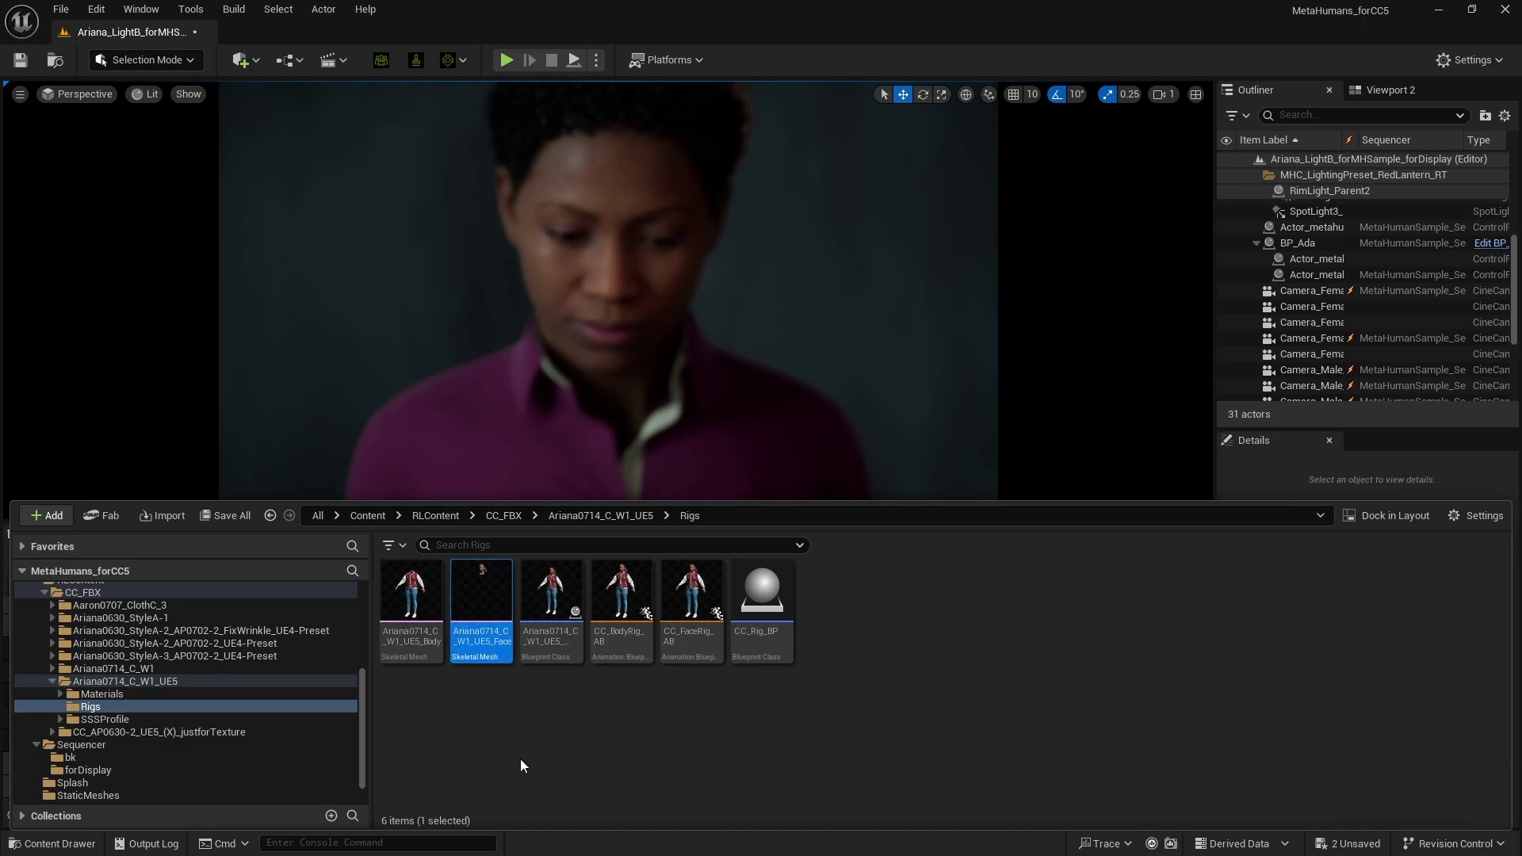
{"action": "key", "text": "Left"}
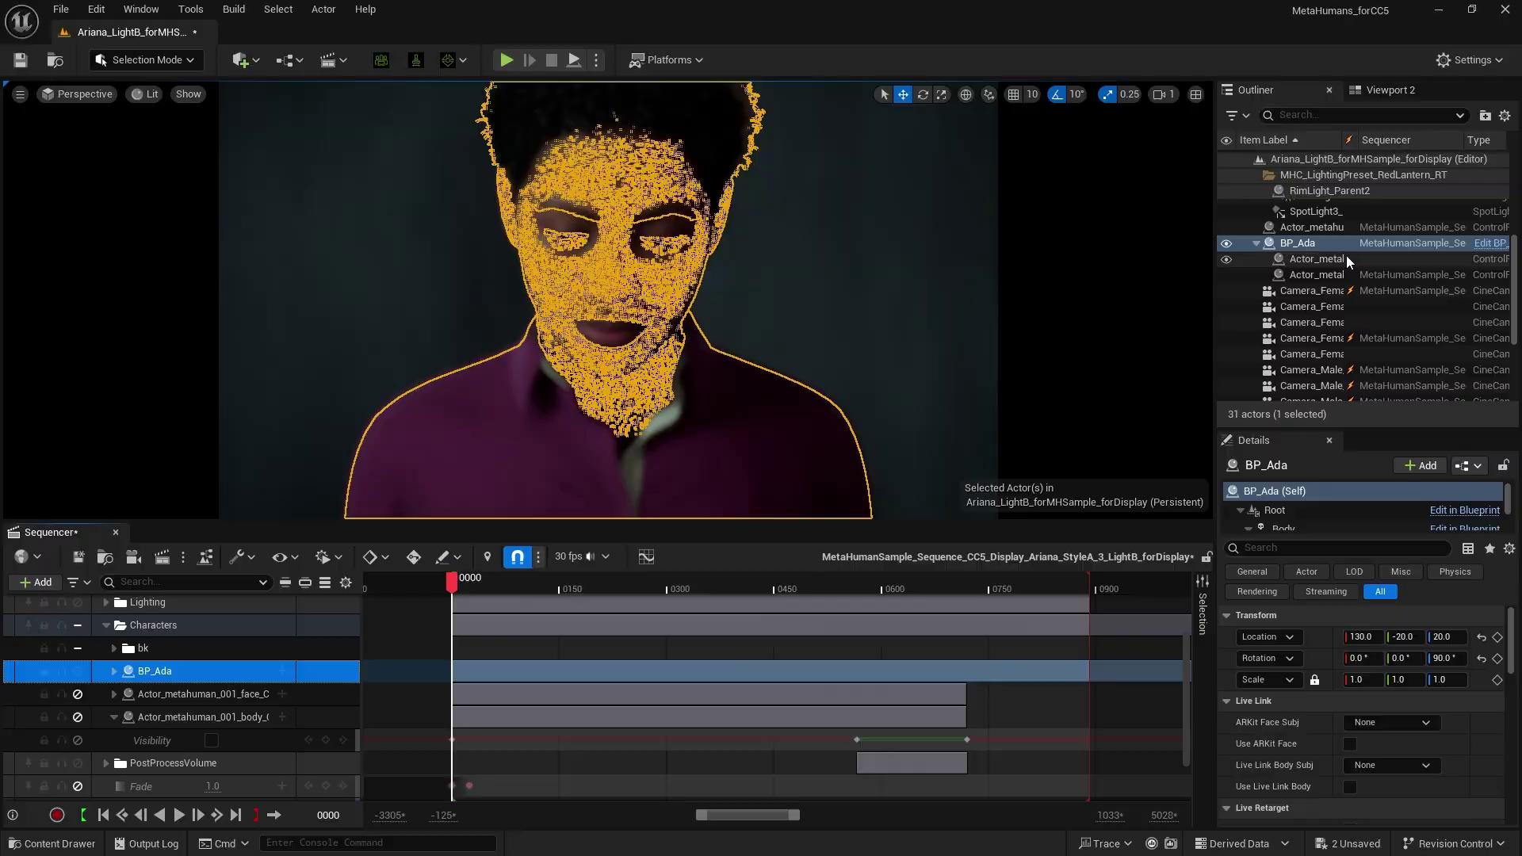
Open the BP_Ada blueprint and delete the Eyelashes, Fuzz, Eyebrows, Hair, Mustache and Beard components under Face.
{"action": "left_click", "coordinate": [1487, 243]}
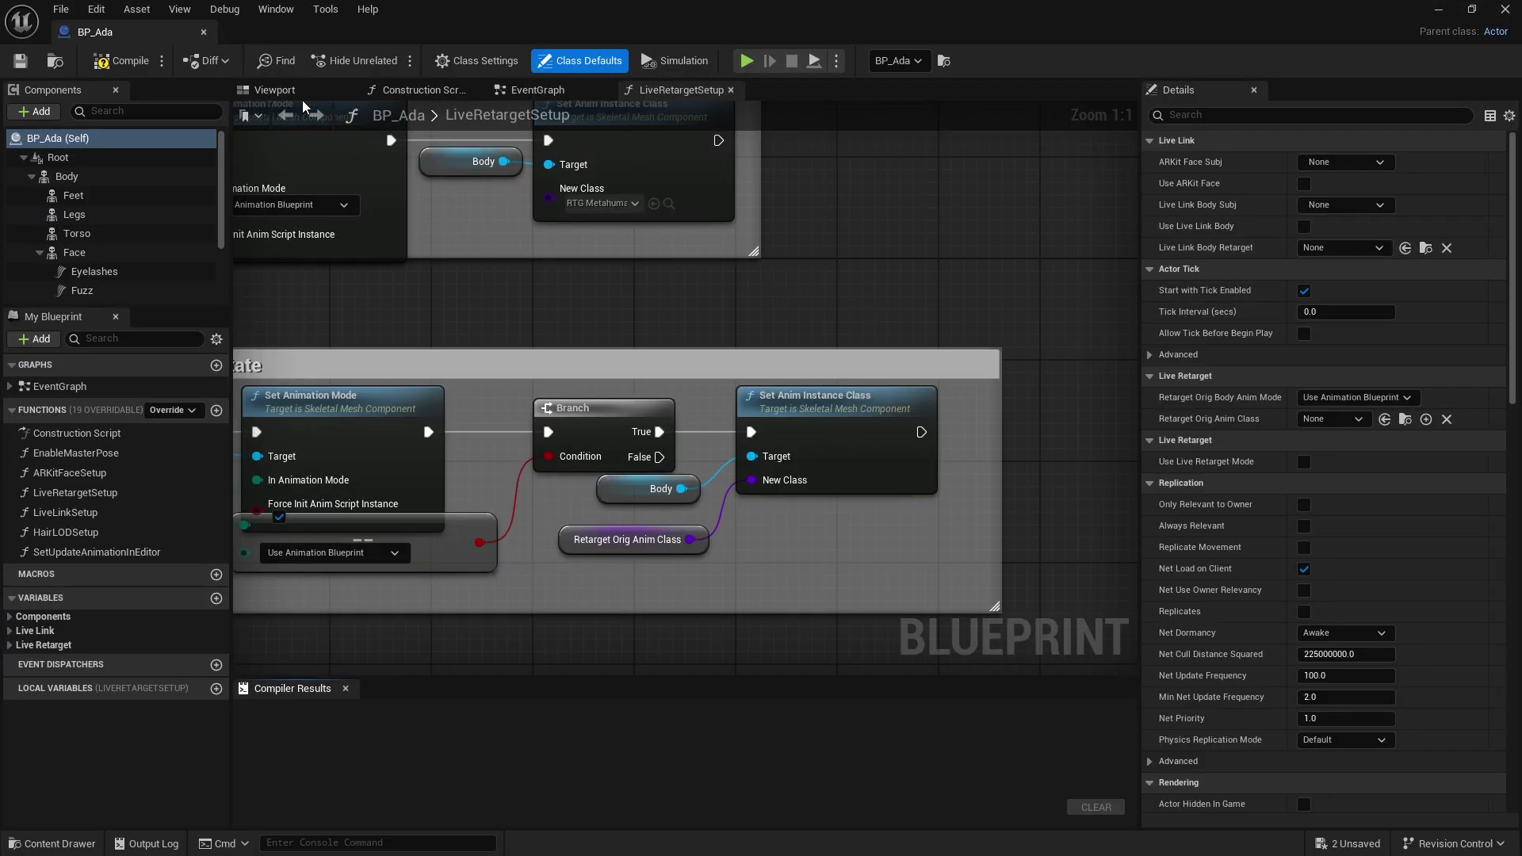
{"action": "left_click", "coordinate": [292, 91]}
{"action": "scroll", "coordinate": [733, 570], "scroll_direction": "up", "scroll_amount": 5}
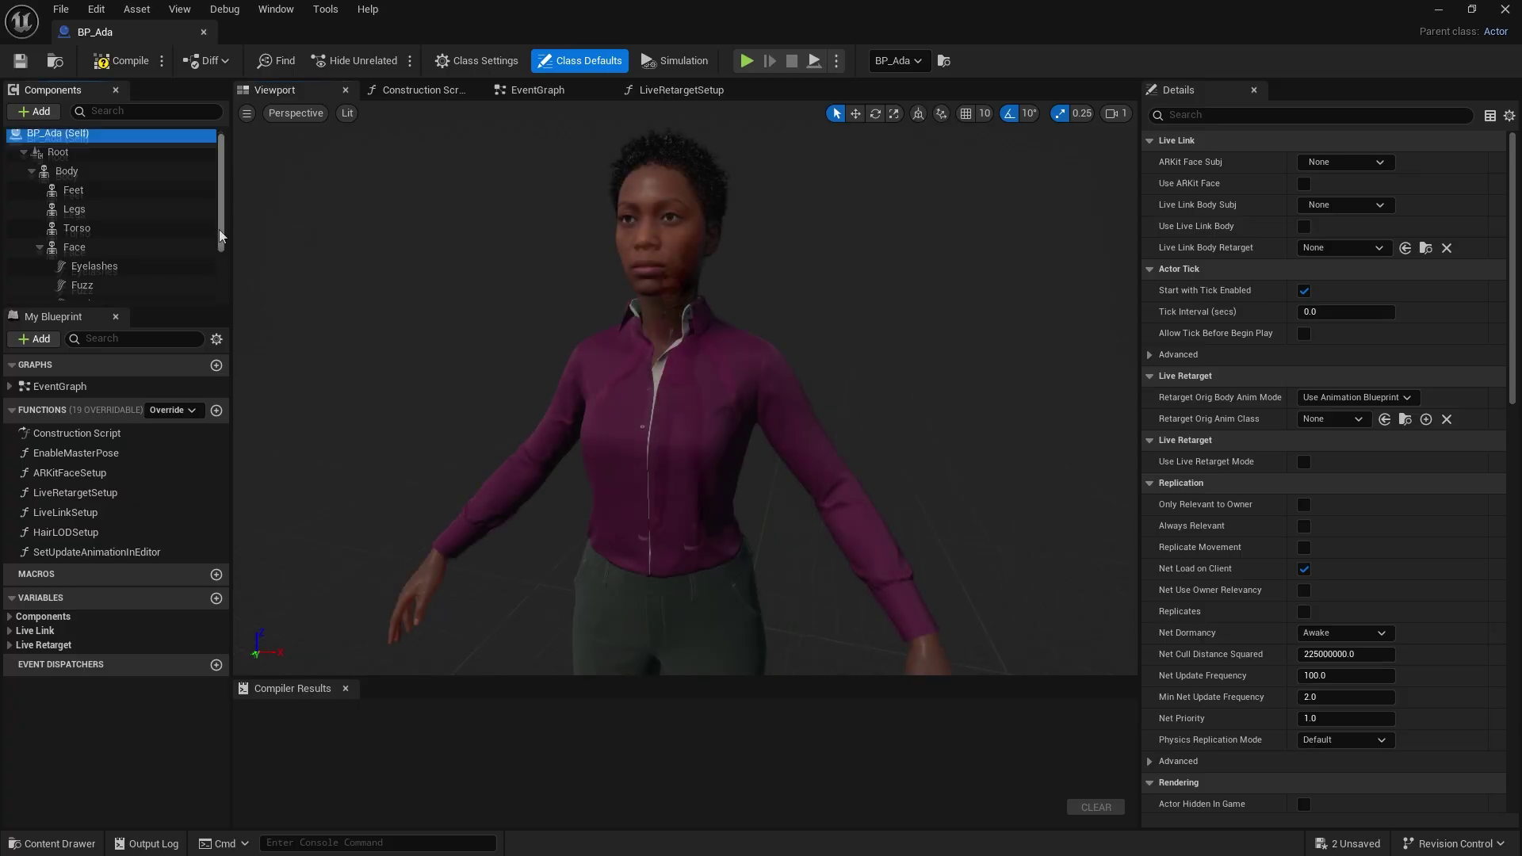
{"action": "scroll", "coordinate": [218, 261], "scroll_direction": "down", "scroll_amount": 3}
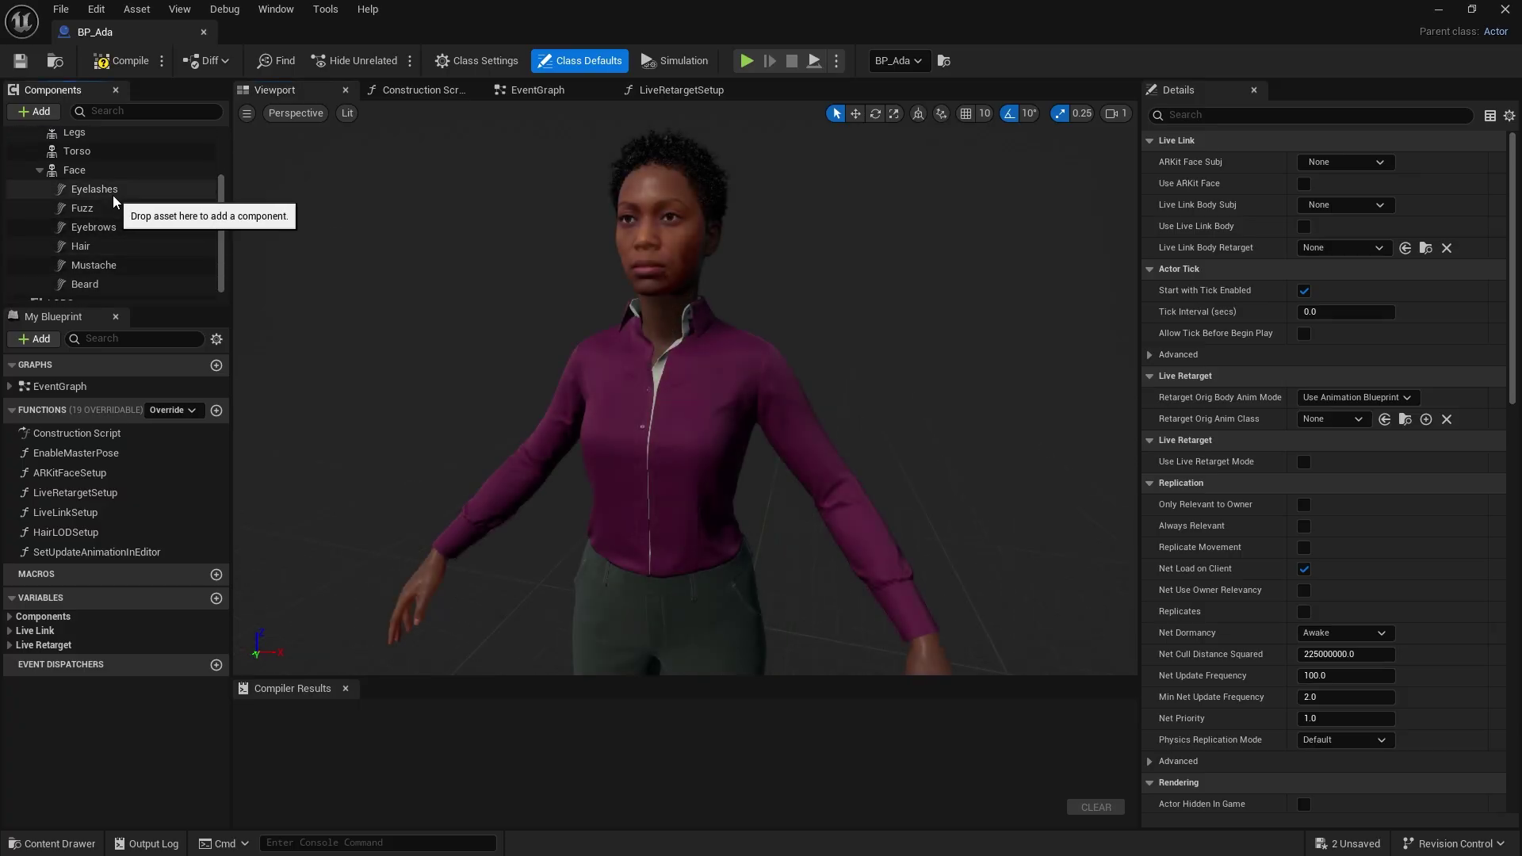
{"action": "left_click", "coordinate": [113, 195]}
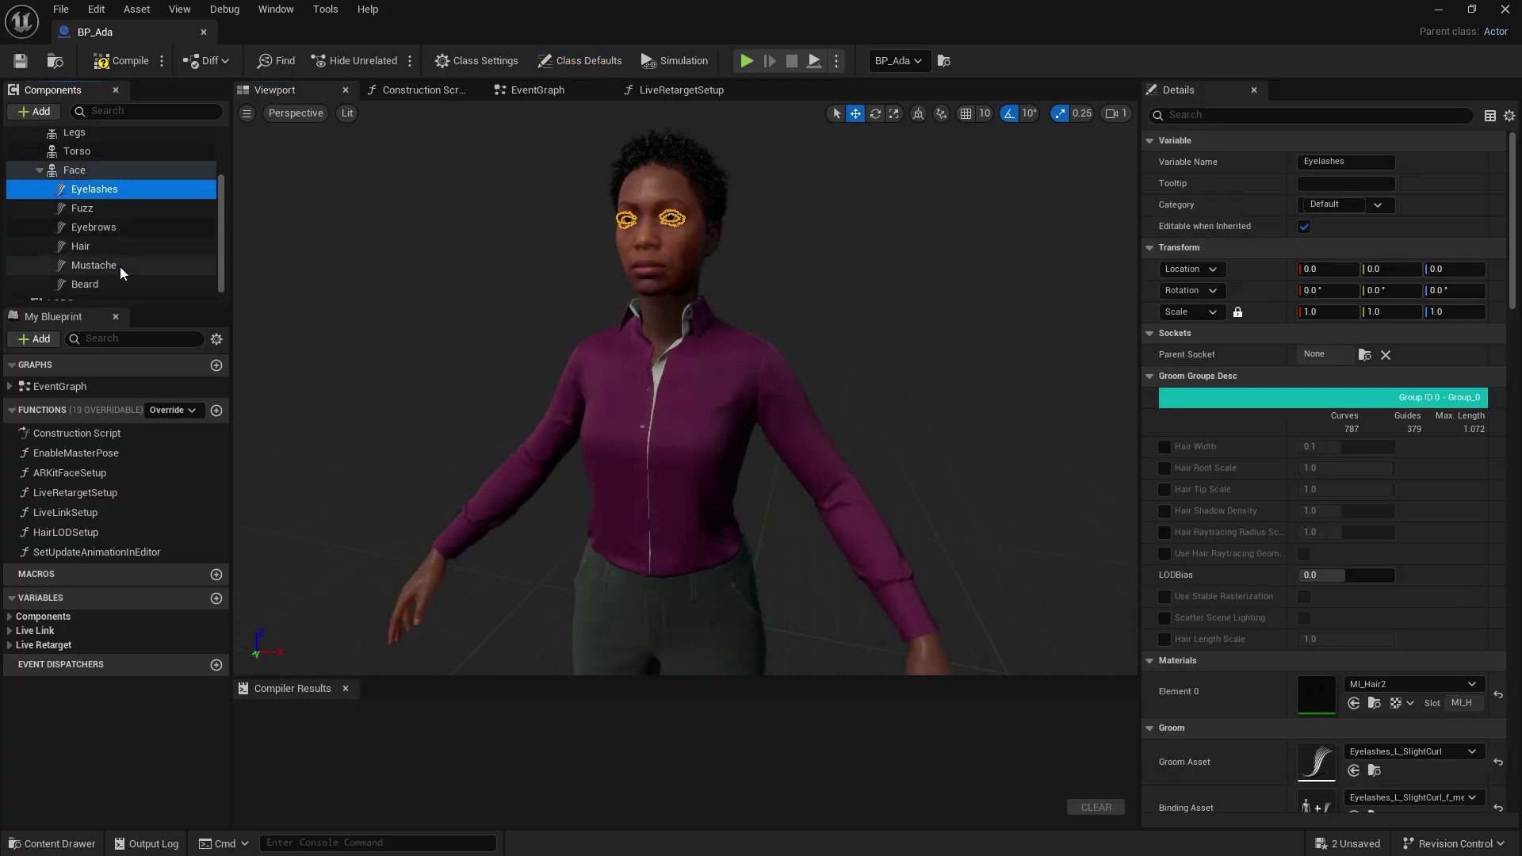
{"action": "left_click", "coordinate": [118, 281], "text": "shift"}
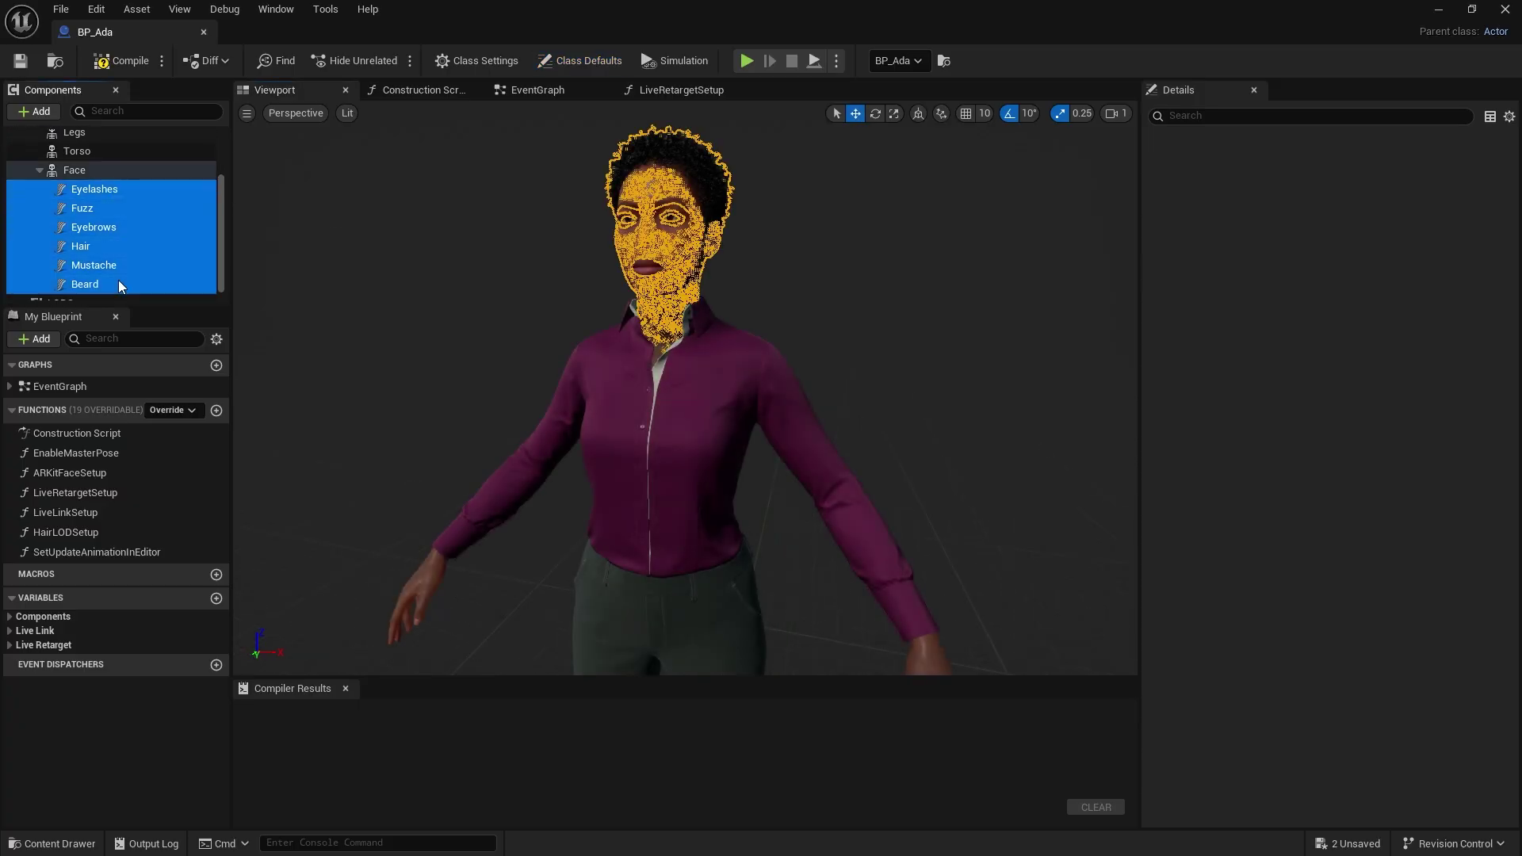
{"action": "right_click", "coordinate": [112, 227]}
{"action": "left_click", "coordinate": [174, 340]}
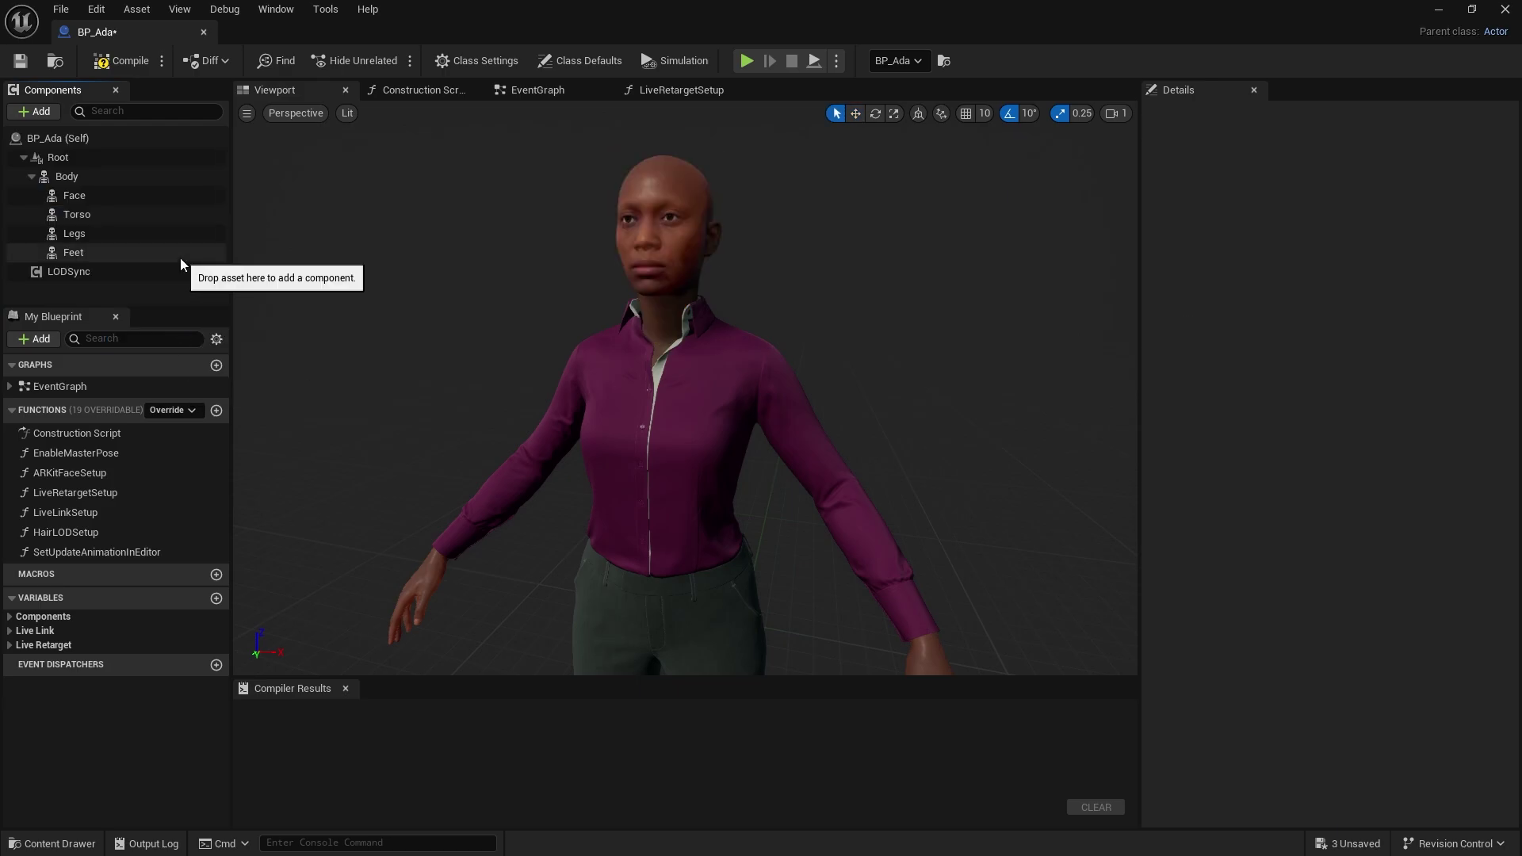
Replace the Face component's skeletal mesh in BP_Ada with the Ariana character's face mesh.
{"action": "left_click", "coordinate": [105, 195]}
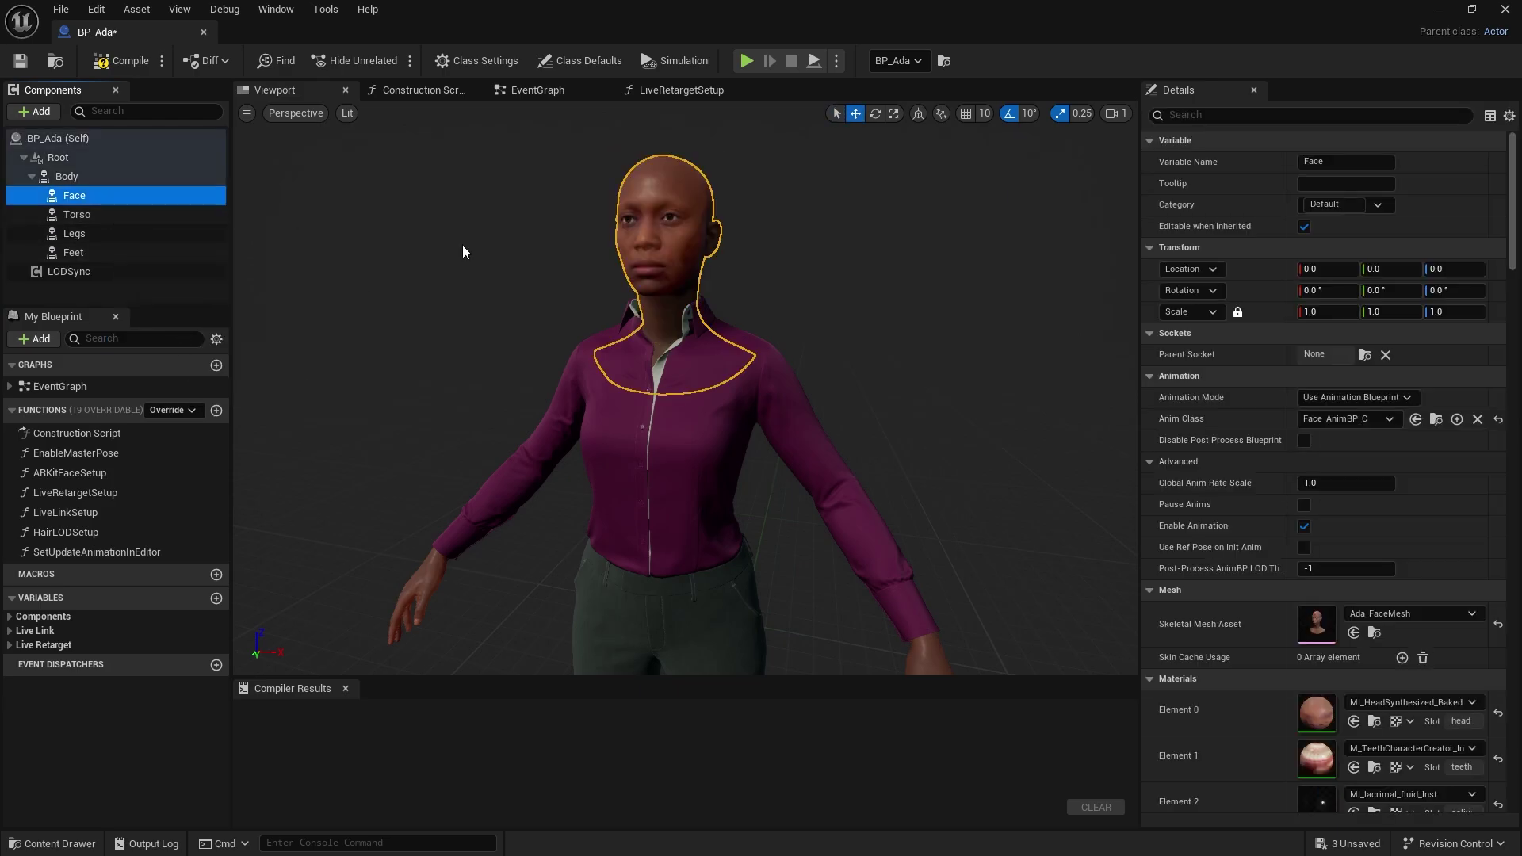
{"action": "left_click", "coordinate": [1387, 615]}
{"action": "scroll", "coordinate": [1436, 542], "scroll_direction": "up", "scroll_amount": 3}
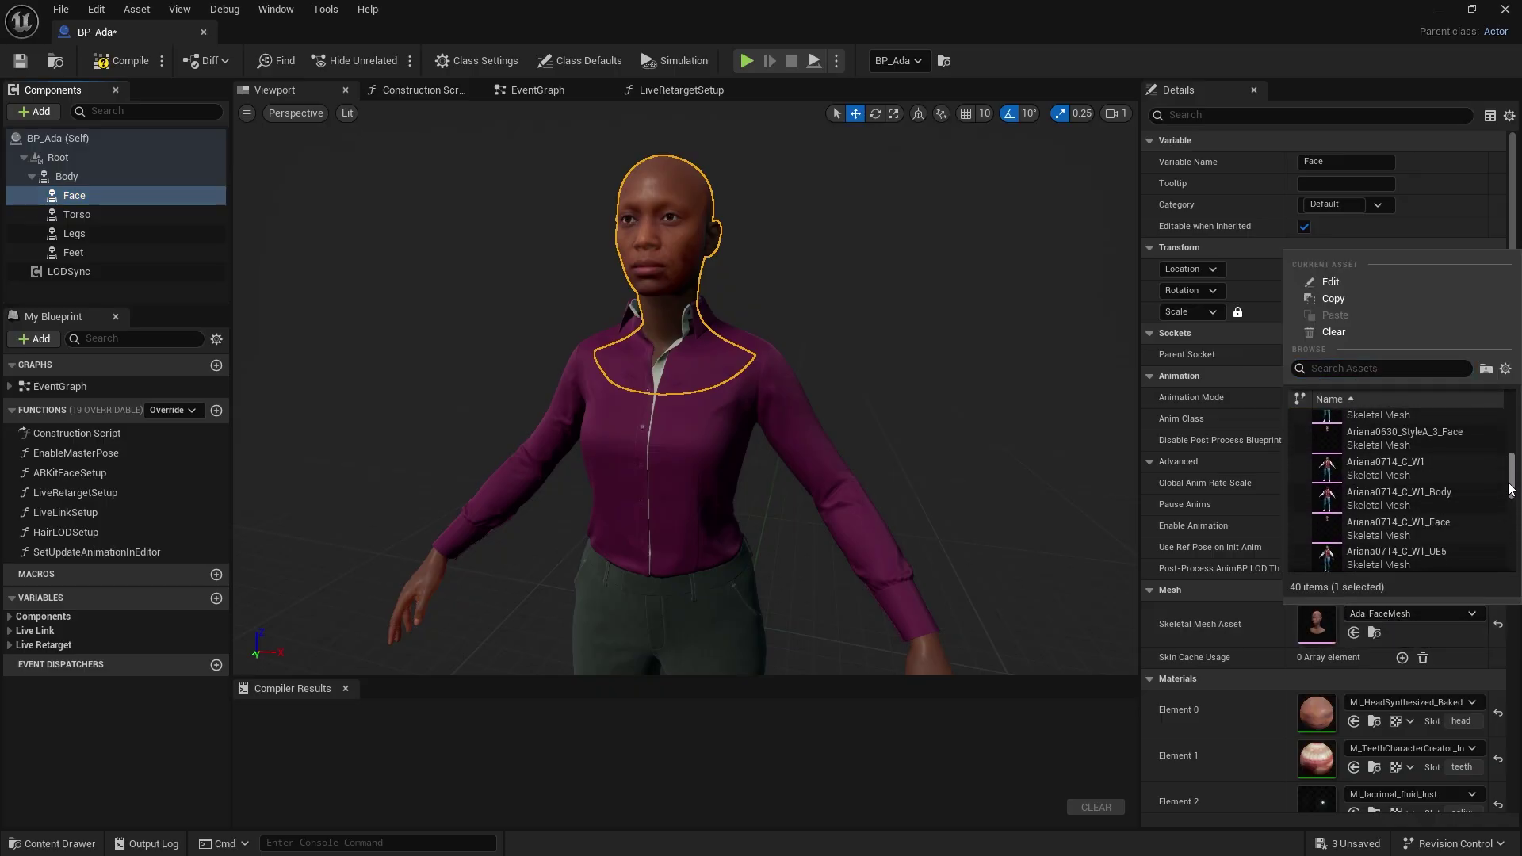
{"action": "key", "text": "Escape"}
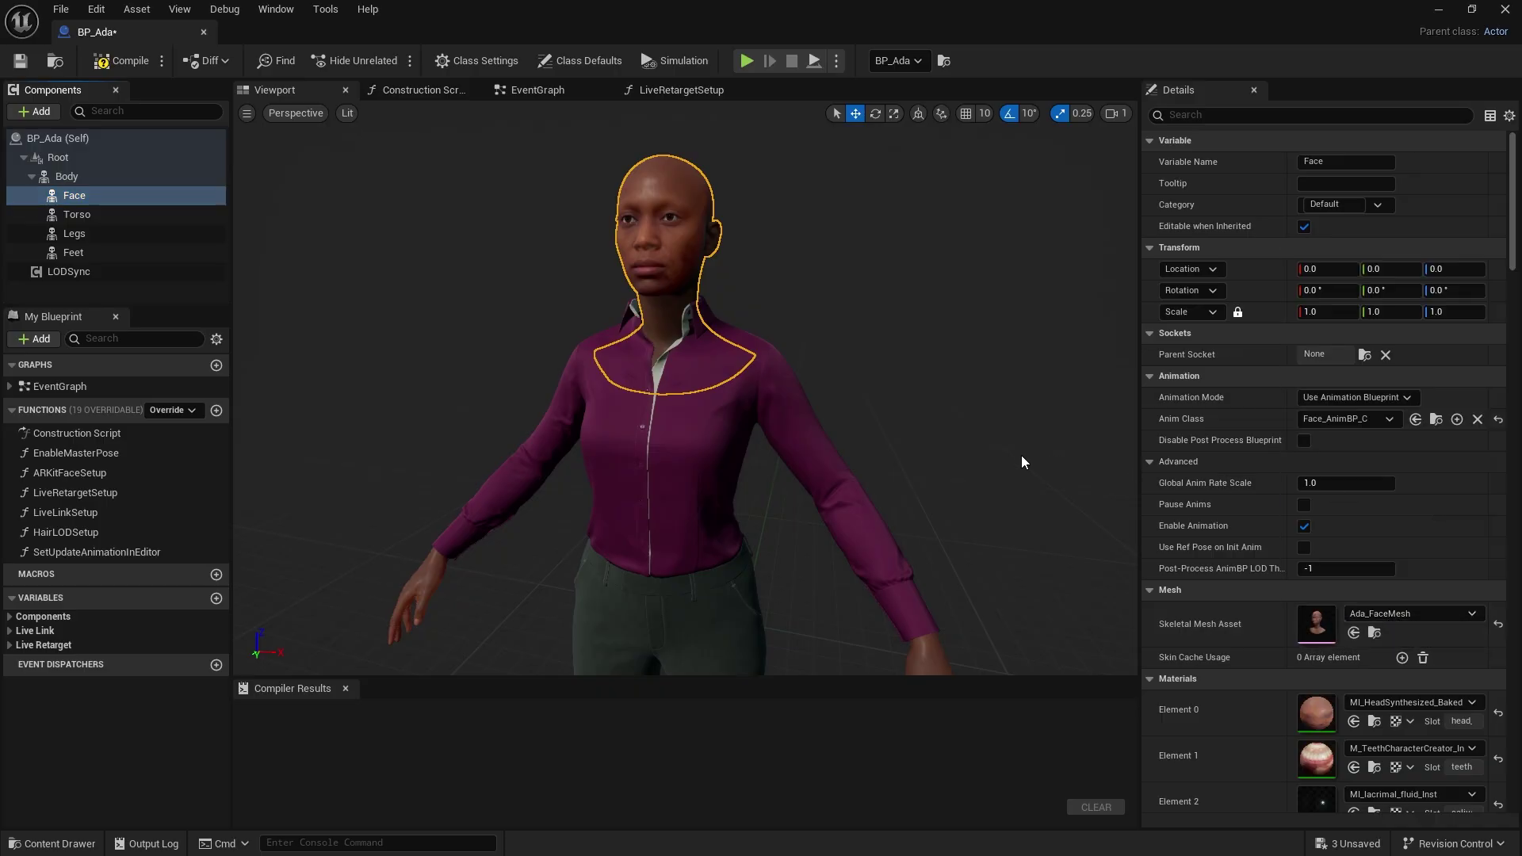
Delete the Torso, Legs and Feet components from the BP_Ada blueprint.
{"action": "left_click", "coordinate": [88, 215]}
{"action": "left_click", "coordinate": [93, 253], "text": "shift"}
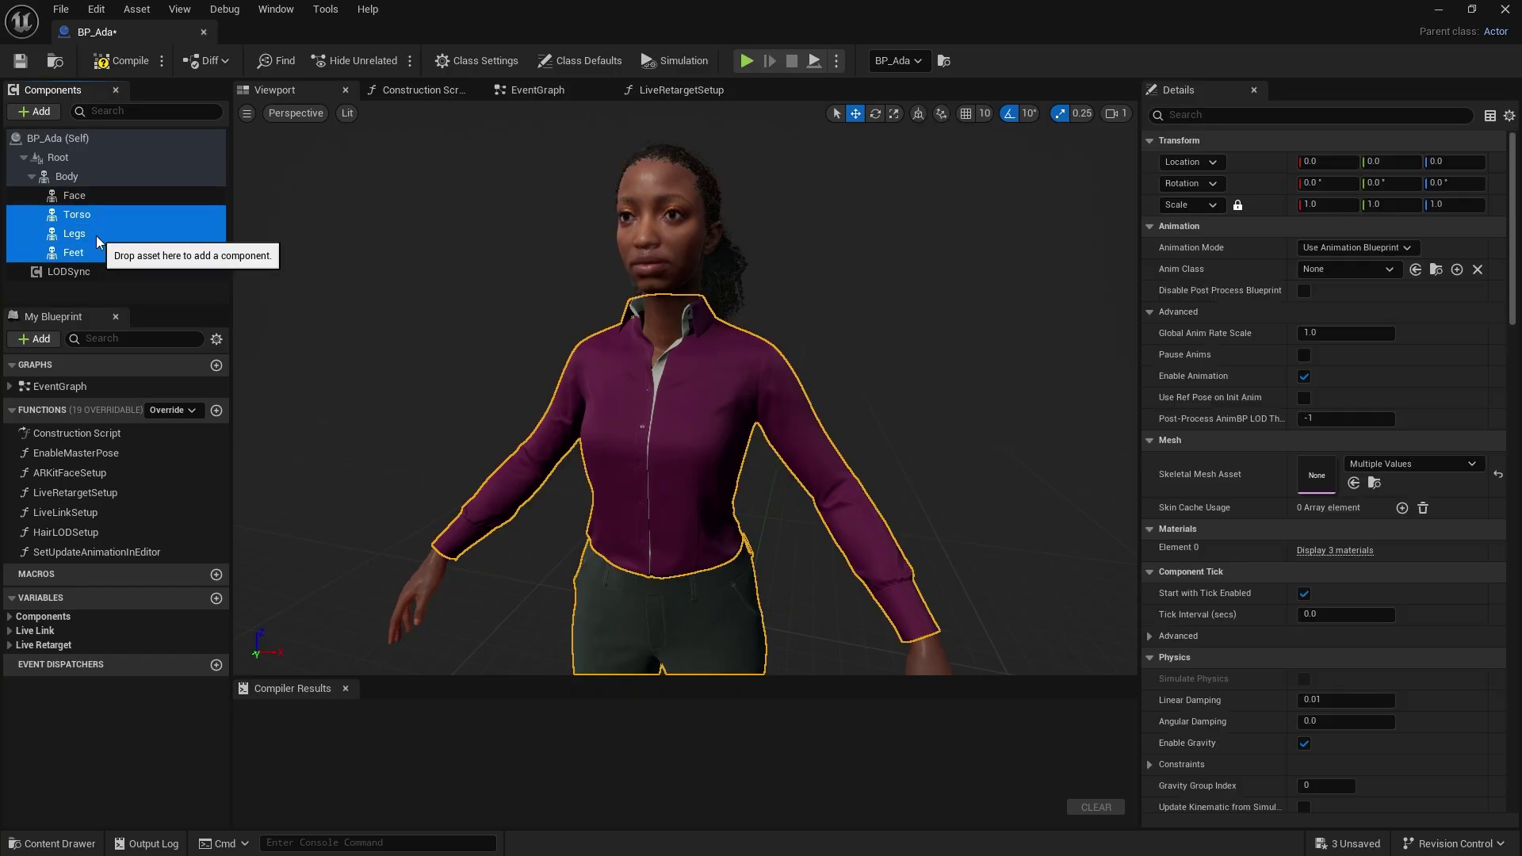
{"action": "right_click", "coordinate": [96, 236]}
{"action": "left_click", "coordinate": [179, 353]}
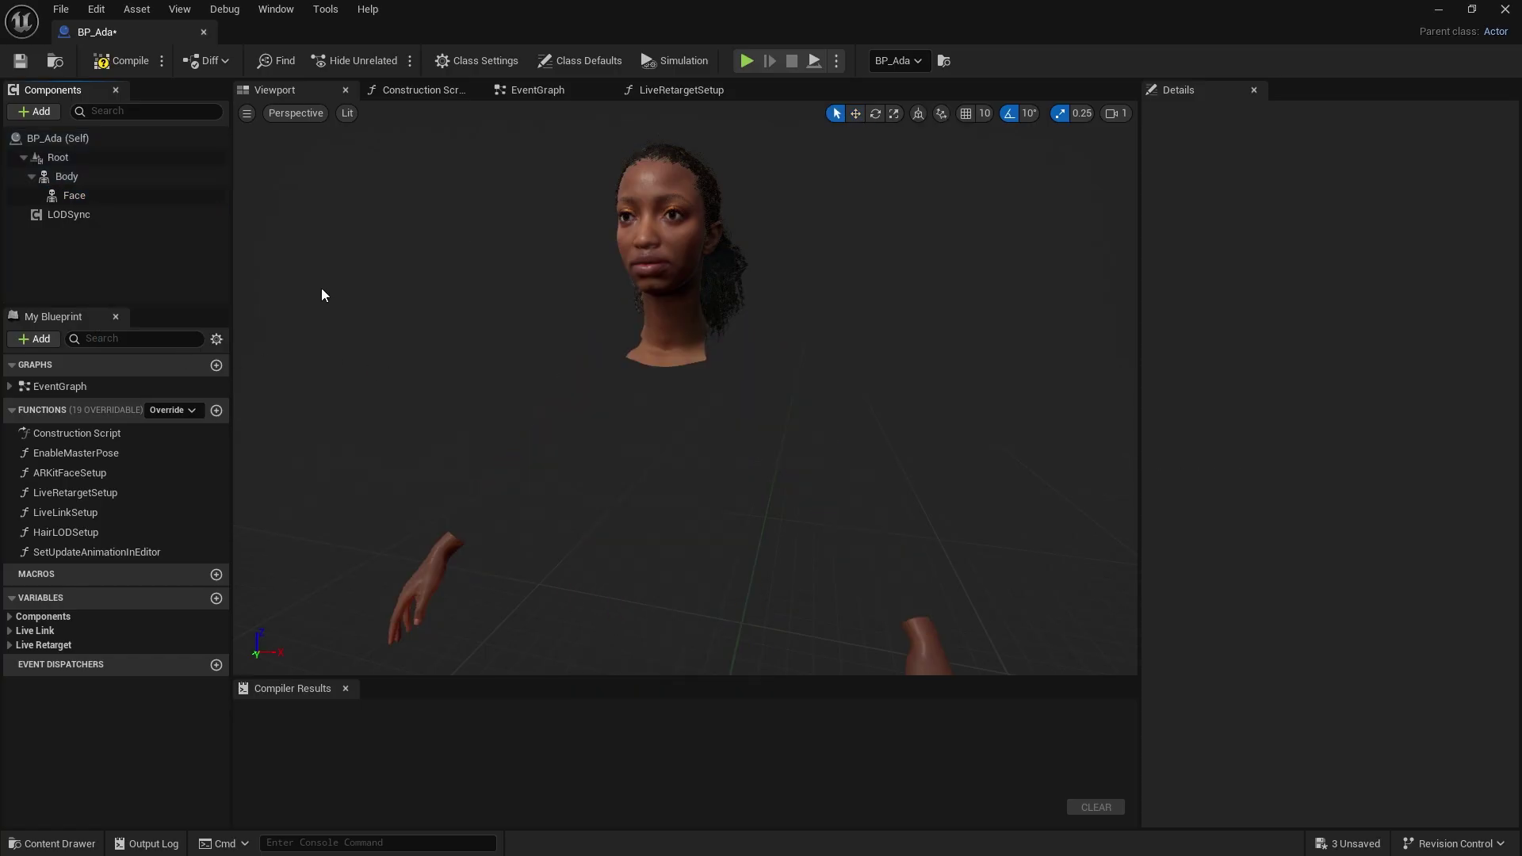
Replace the Body component's skeletal mesh in BP_Ada with Ariana0714_C_W1_UE5_Body.
{"action": "left_click", "coordinate": [109, 178]}
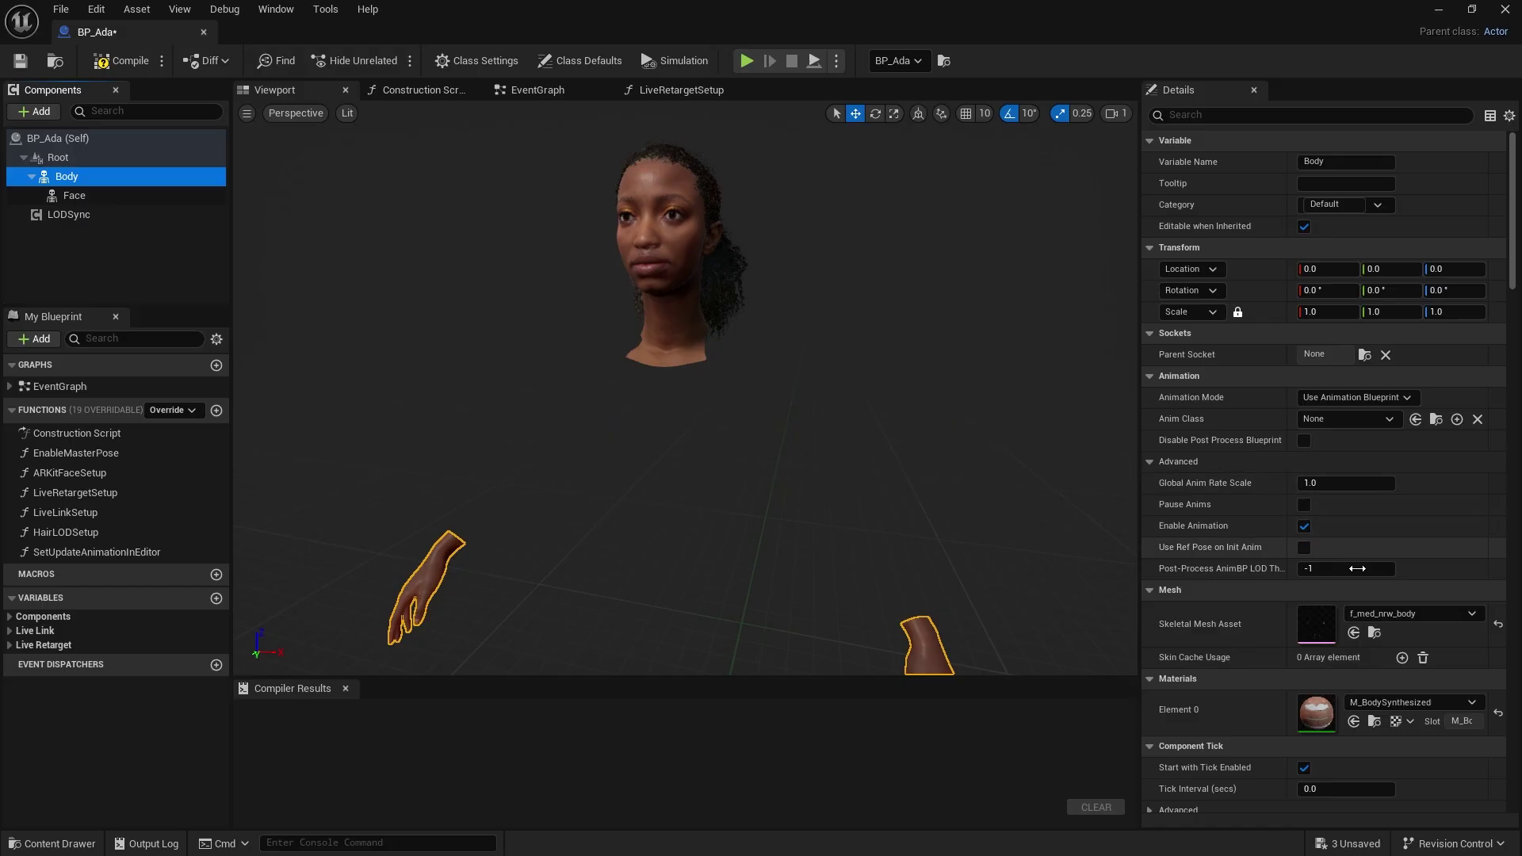
{"action": "left_click", "coordinate": [1397, 614]}
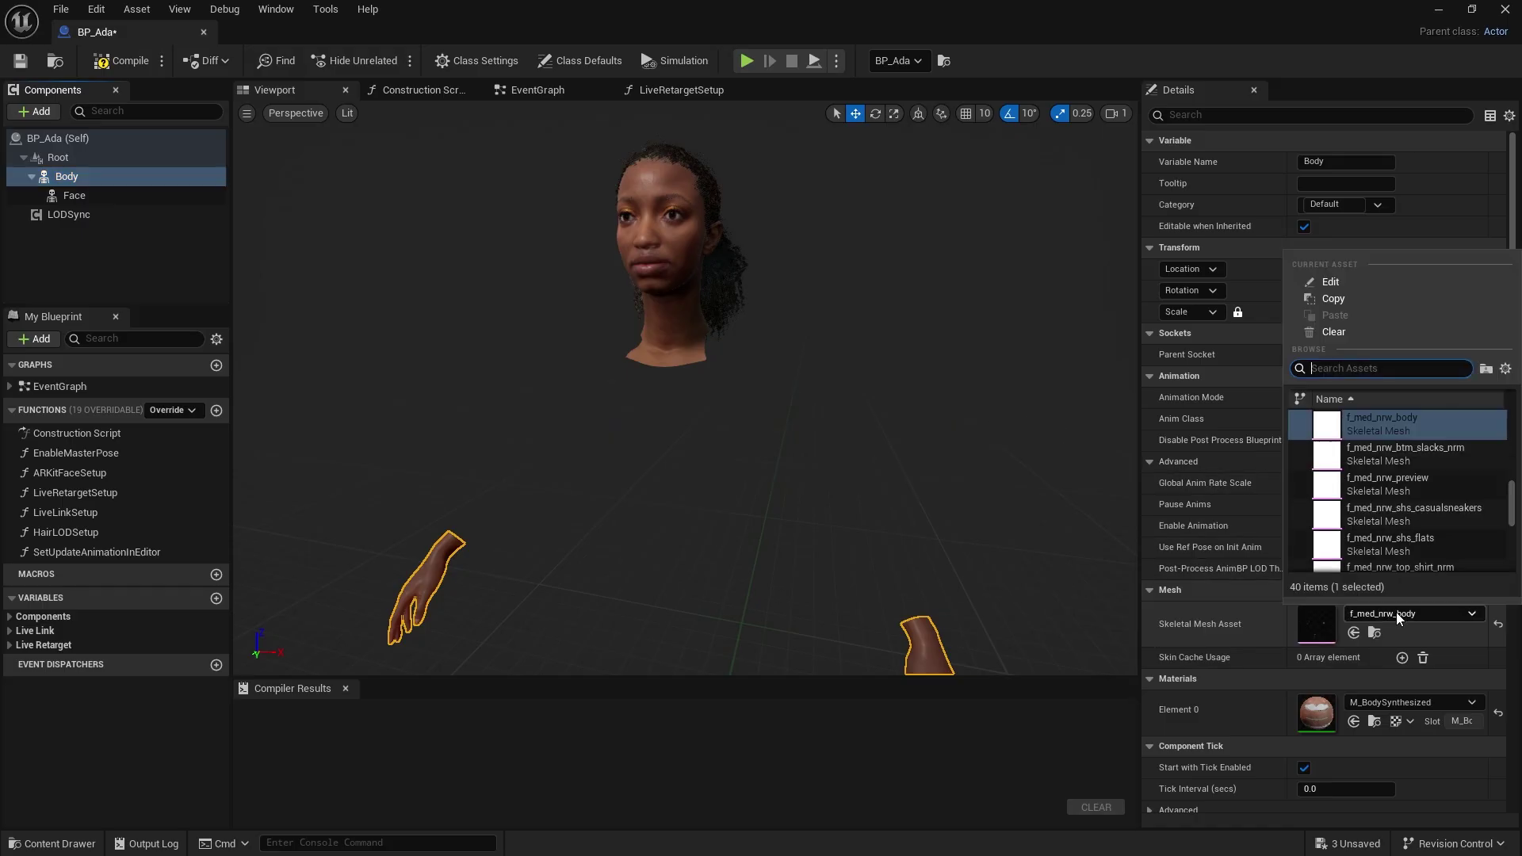
{"action": "scroll", "coordinate": [1513, 480], "scroll_direction": "up", "scroll_amount": 2}
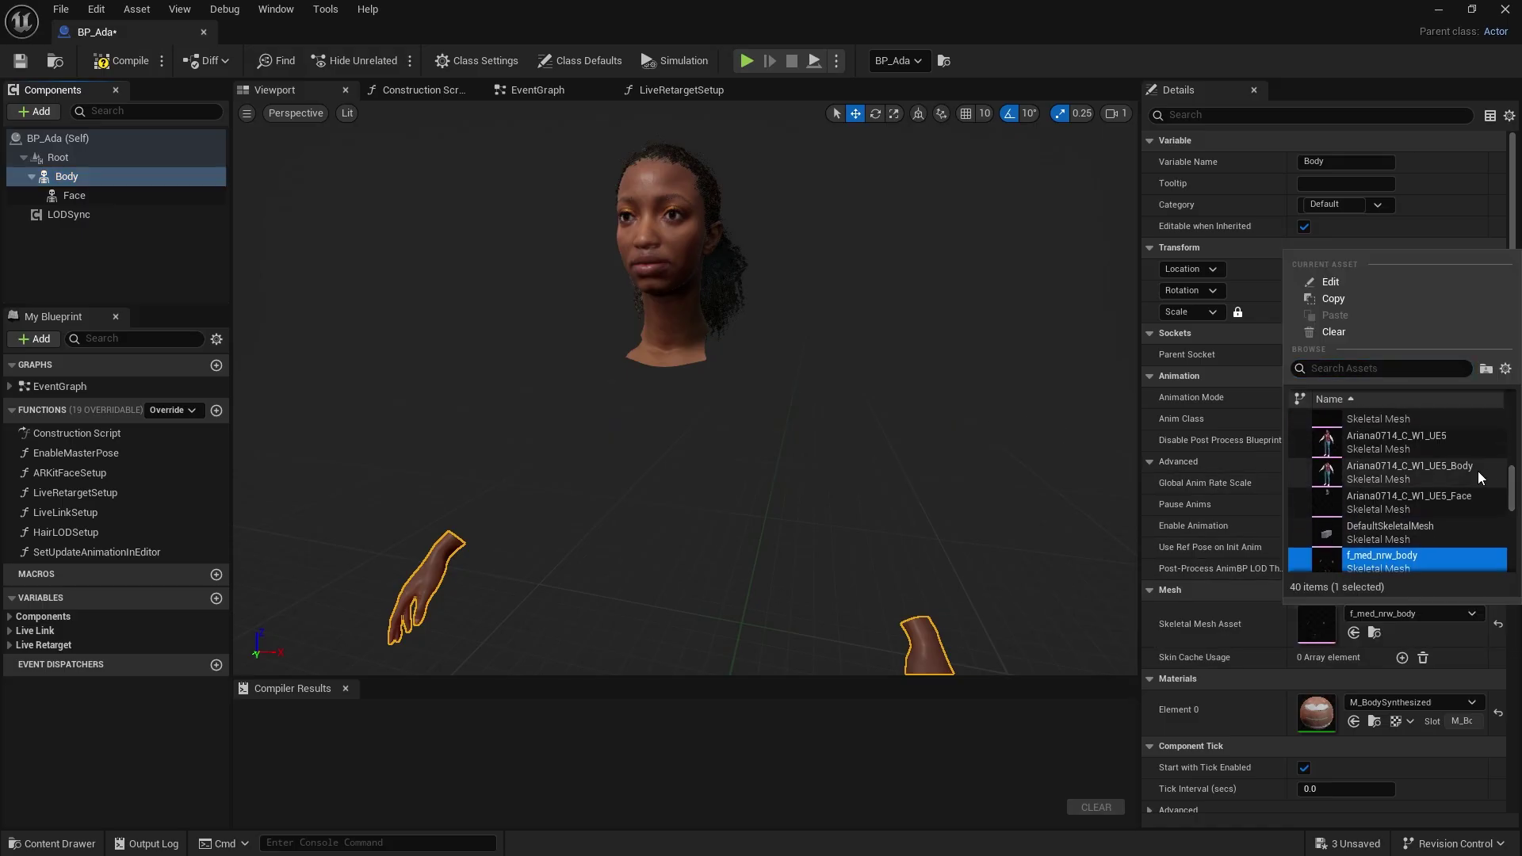
{"action": "left_click", "coordinate": [1442, 478]}
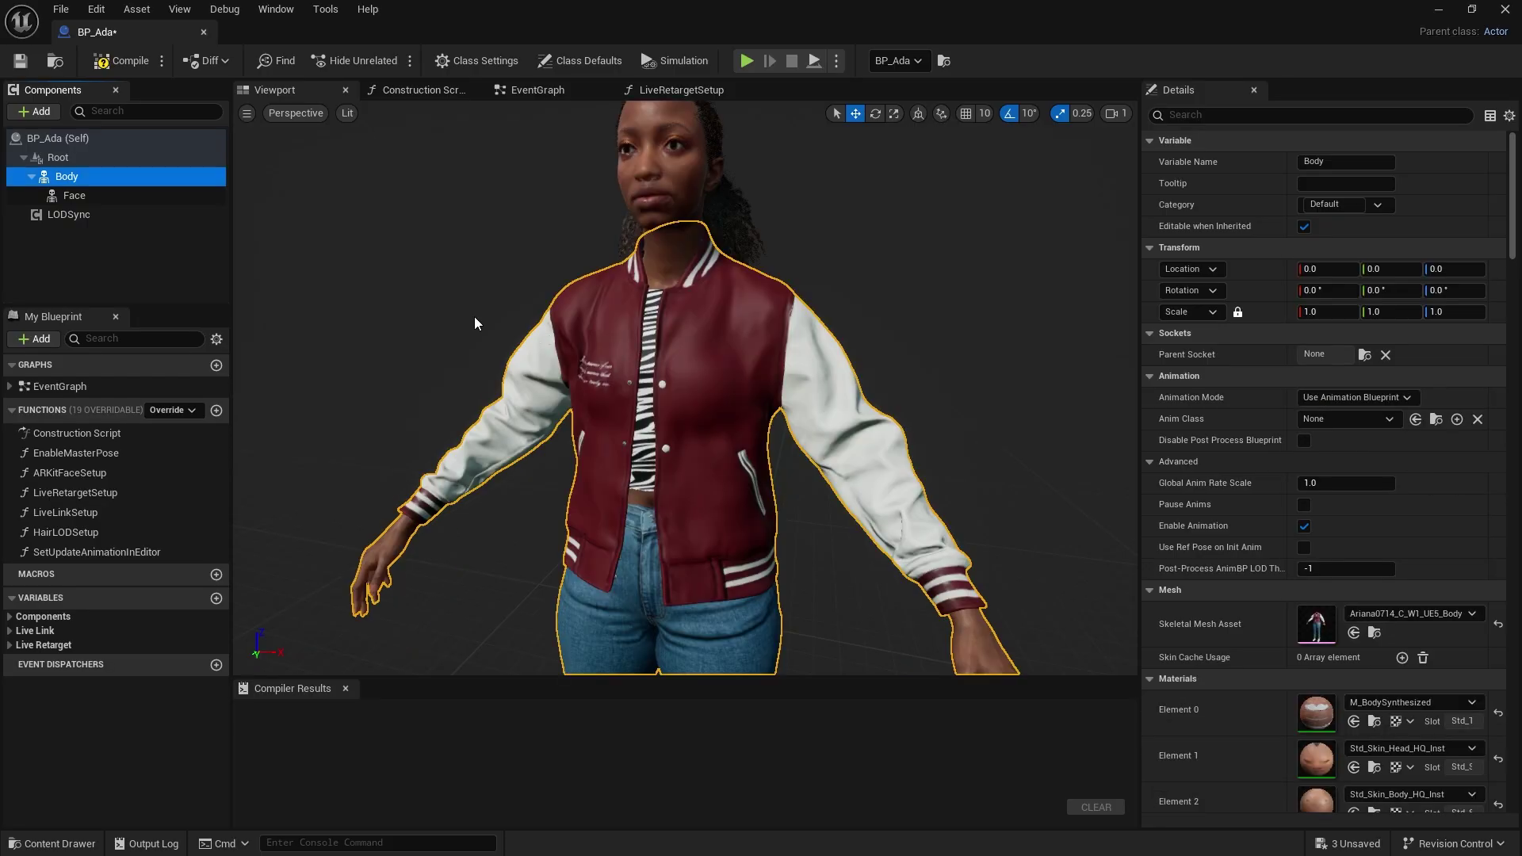
Delete the LODSync component from the BP_Ada blueprint.
{"action": "left_click", "coordinate": [65, 217]}
{"action": "right_click", "coordinate": [65, 216]}
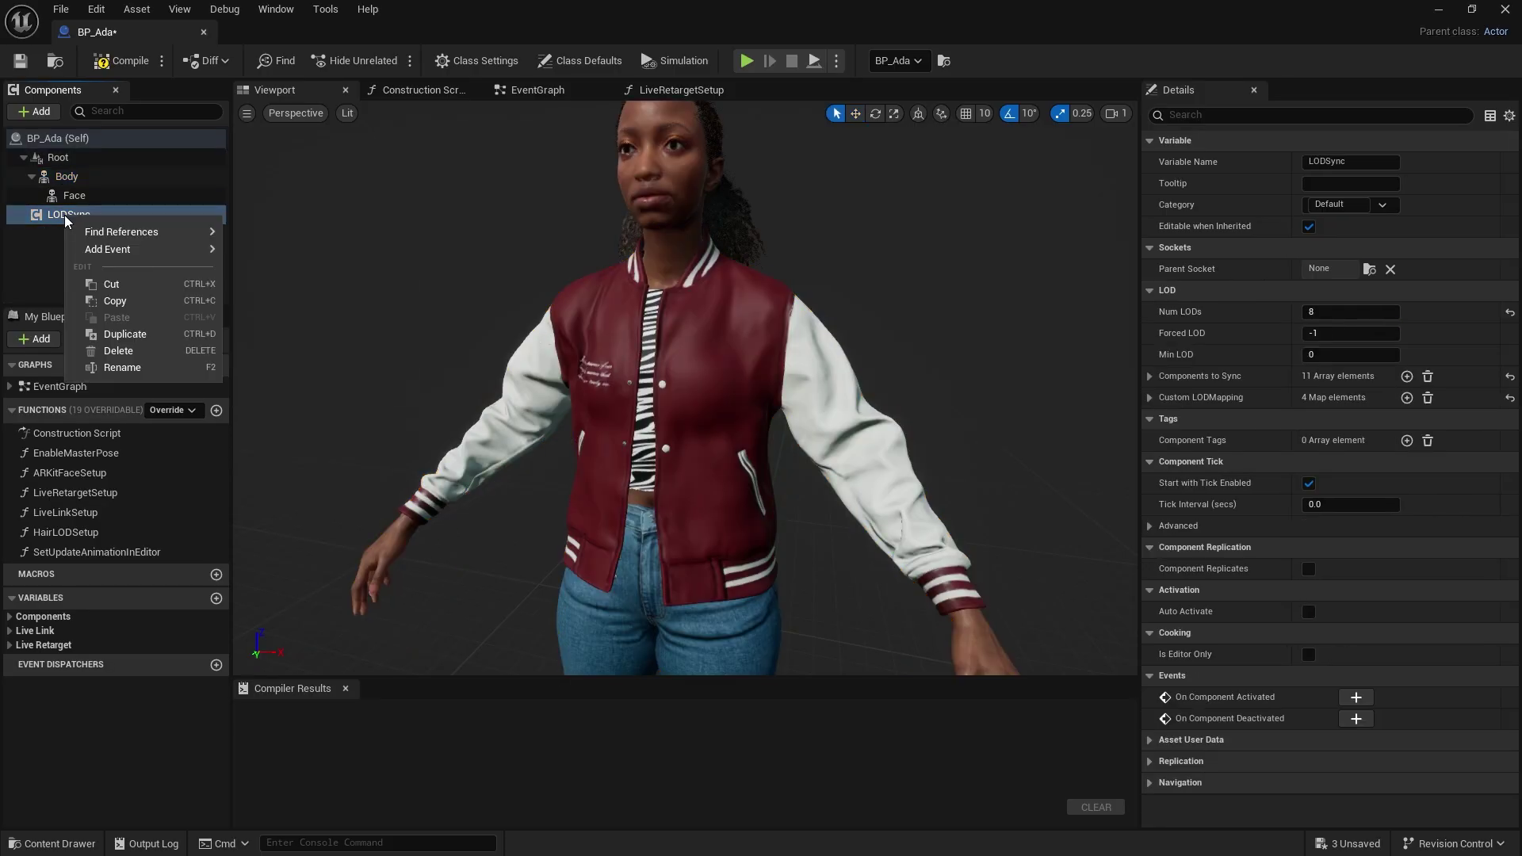
{"action": "left_click", "coordinate": [136, 349]}
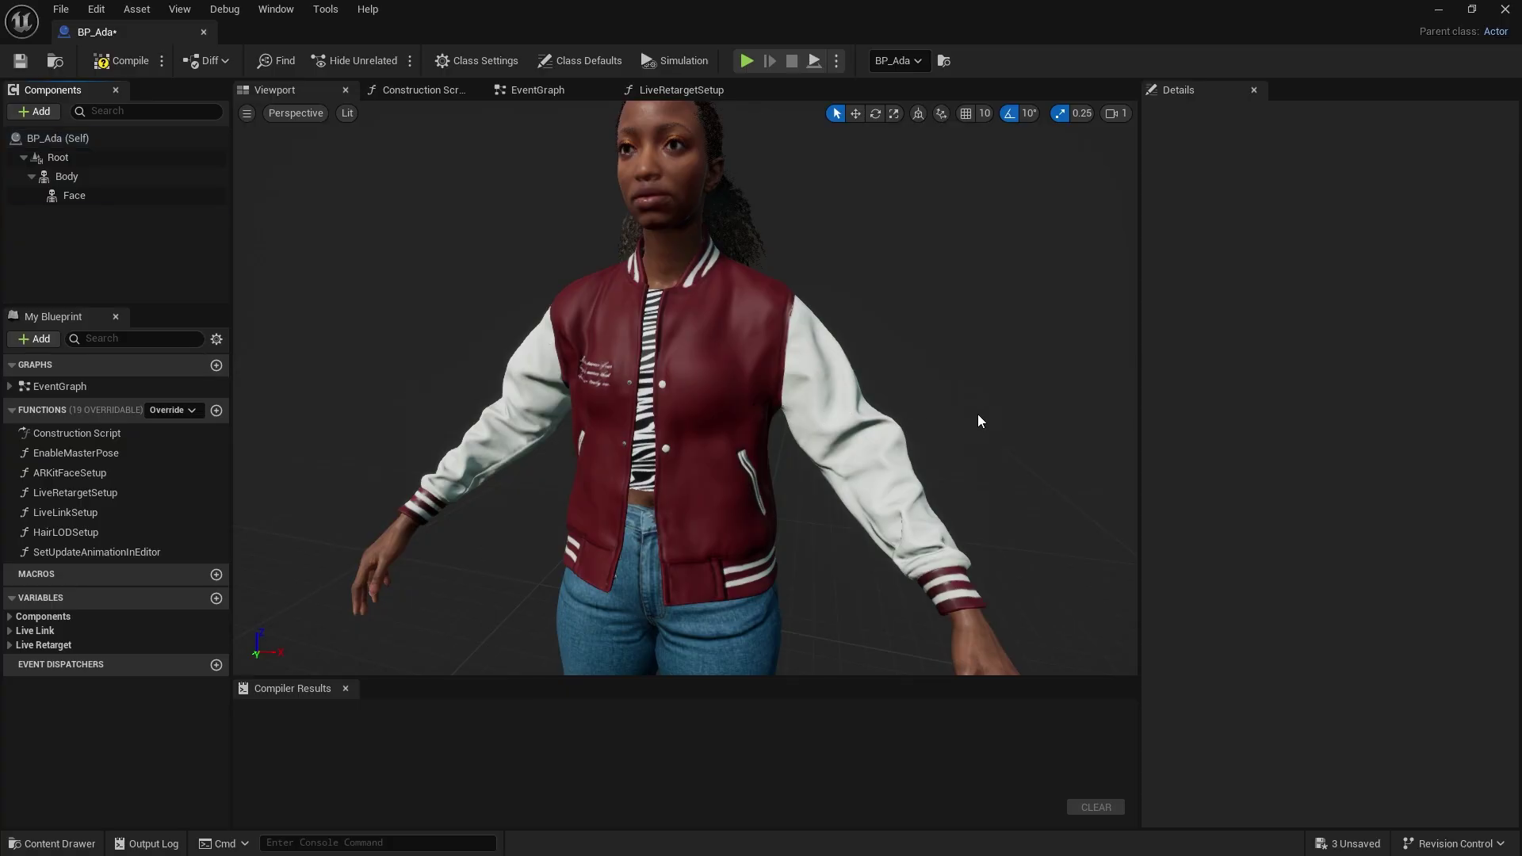
Compile the BP_Ada blueprint, then return to the level and play the sequence to preview the swapped character.
{"action": "scroll", "coordinate": [981, 421], "scroll_direction": "down", "scroll_amount": 6}
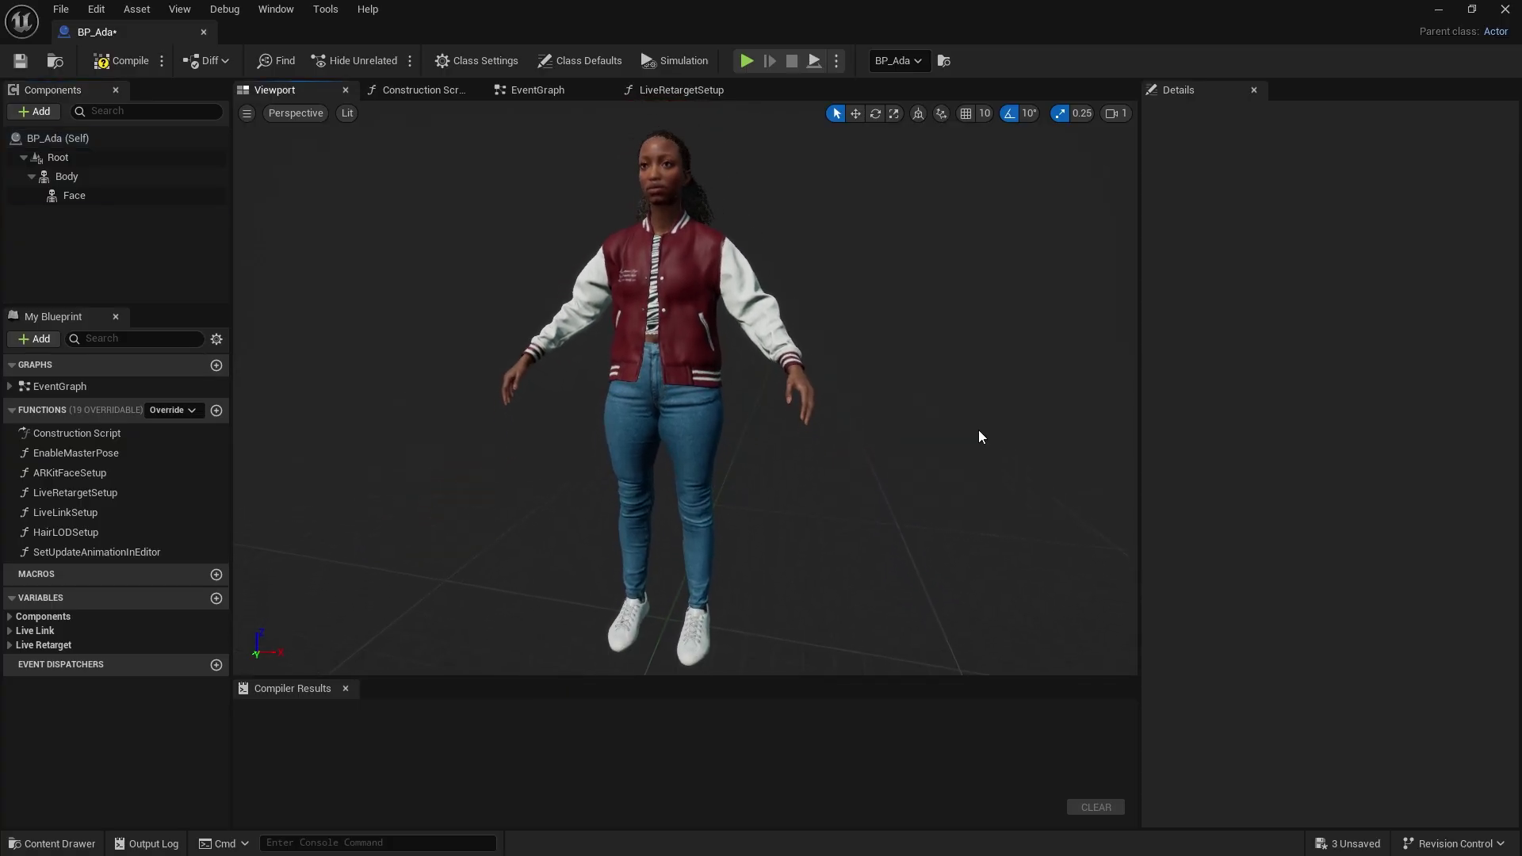
{"action": "left_click", "coordinate": [114, 66]}
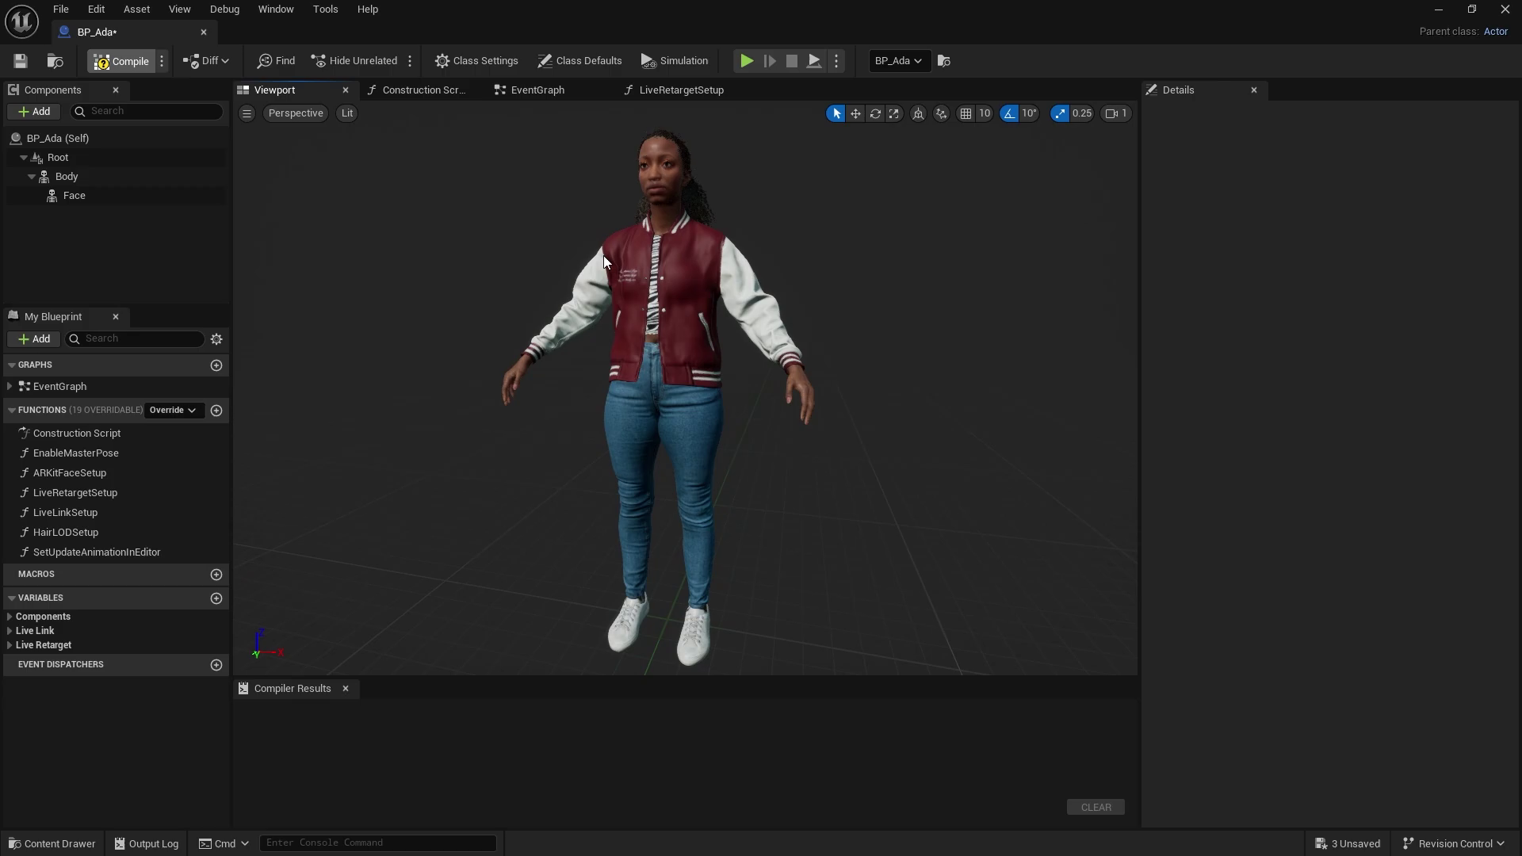
{"action": "left_click", "coordinate": [1438, 11]}
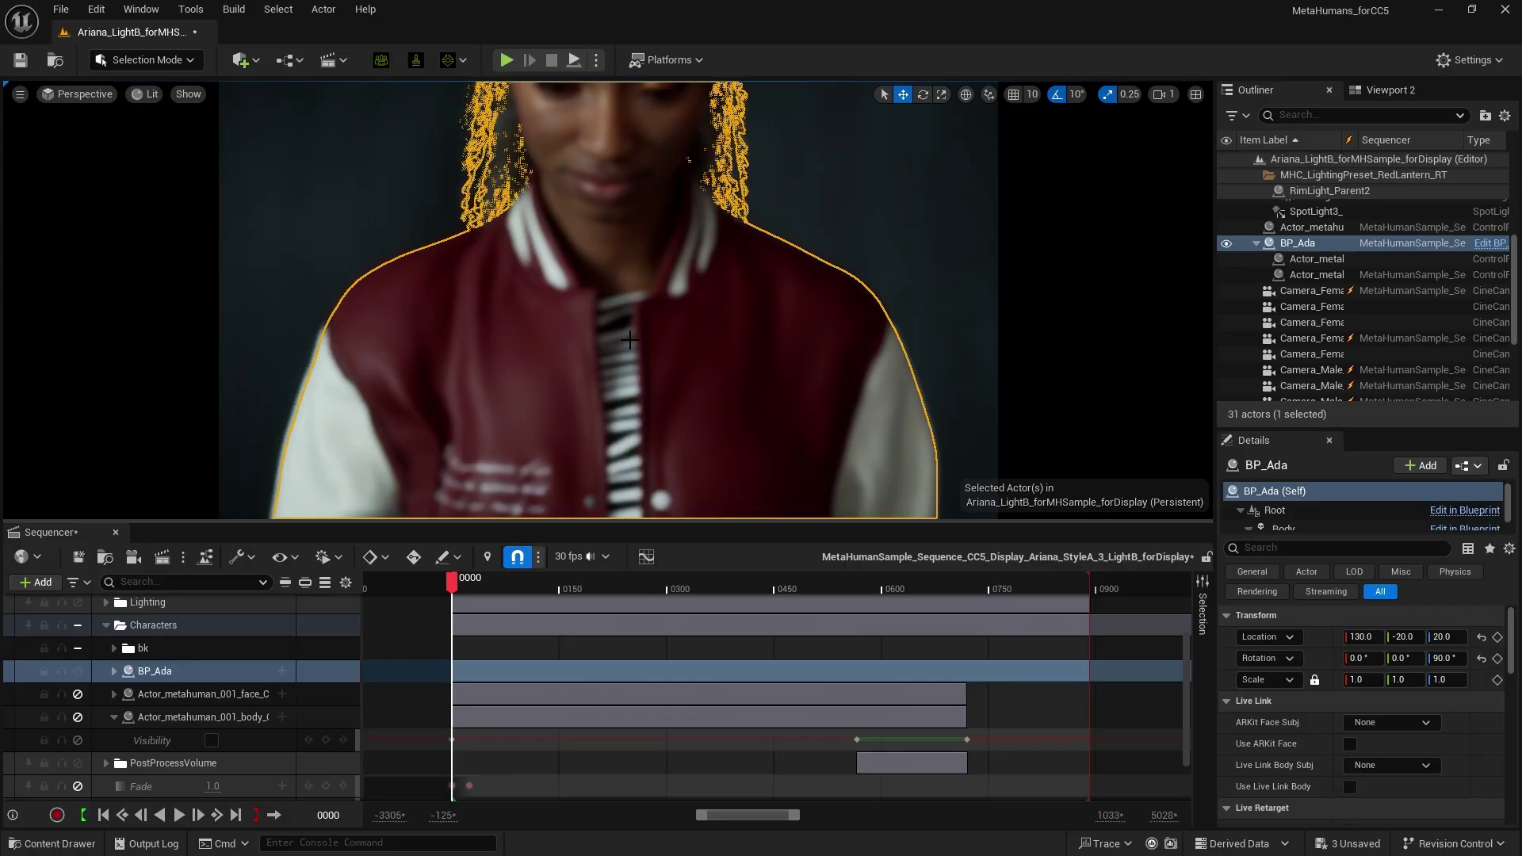
{"action": "key", "text": "space"}
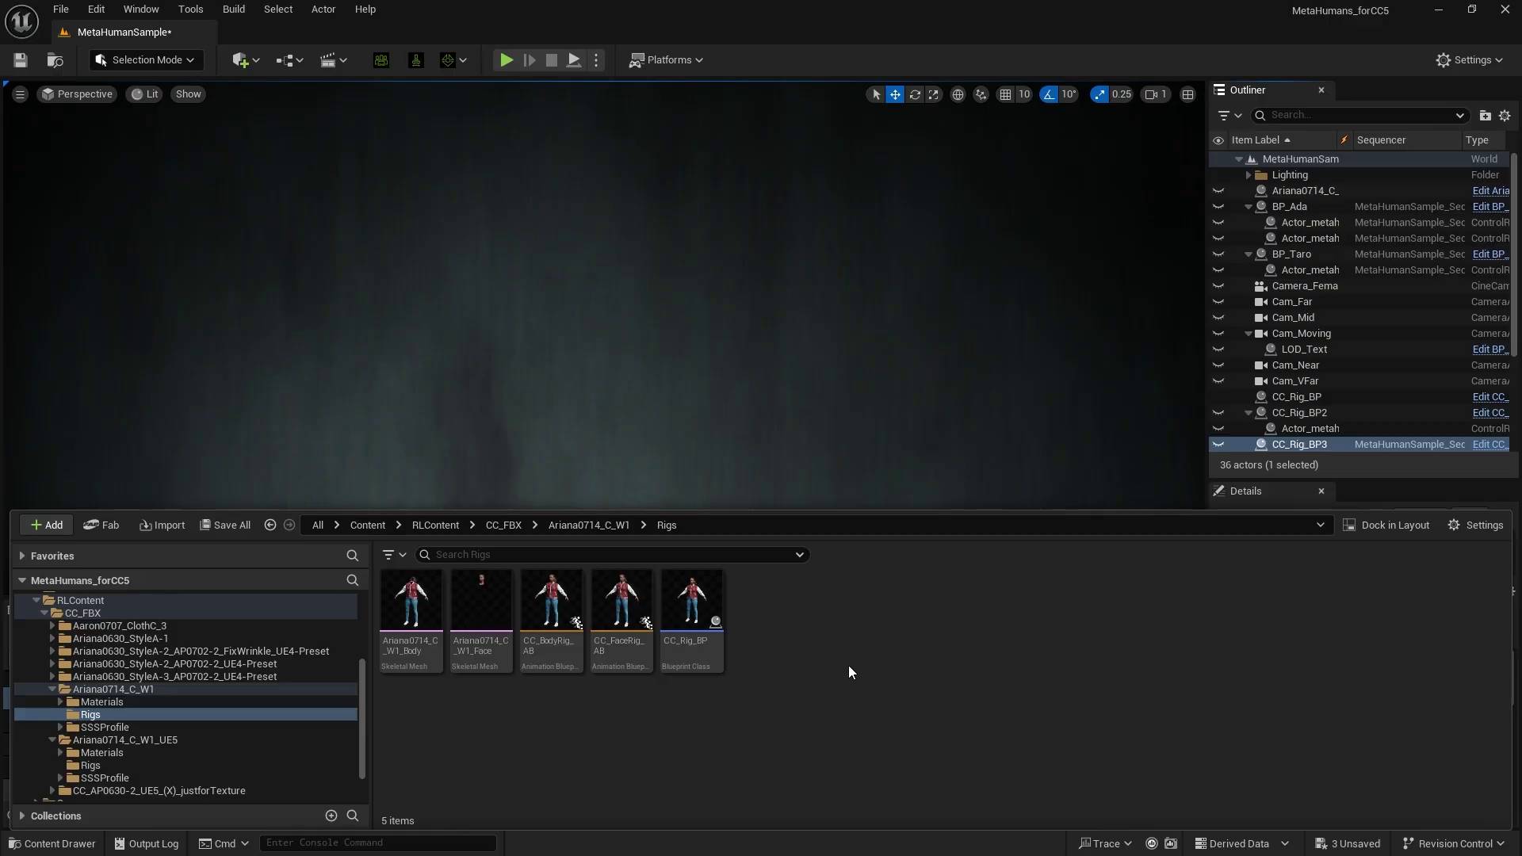
Place the CC_Rig_BP blueprint from the Ariana0714_C_W1 Rigs folder in the level, snap it to the floor and frame it.
{"action": "left_click", "coordinate": [689, 606]}
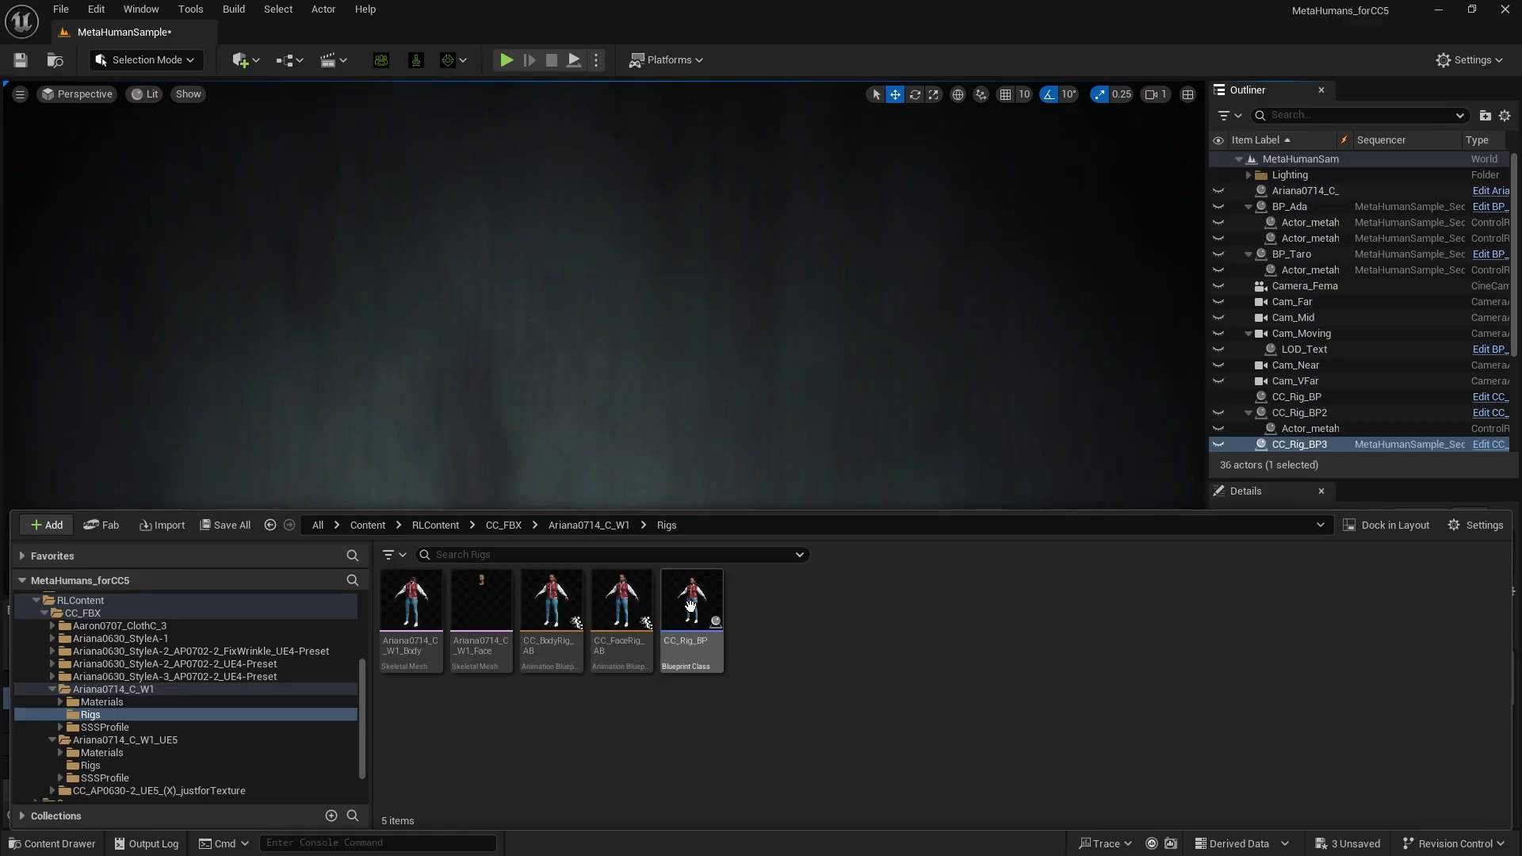
{"action": "left_click_drag", "start_coordinate": [680, 562], "coordinate": [621, 415]}
{"action": "key", "text": "End"}
{"action": "key", "text": "f"}
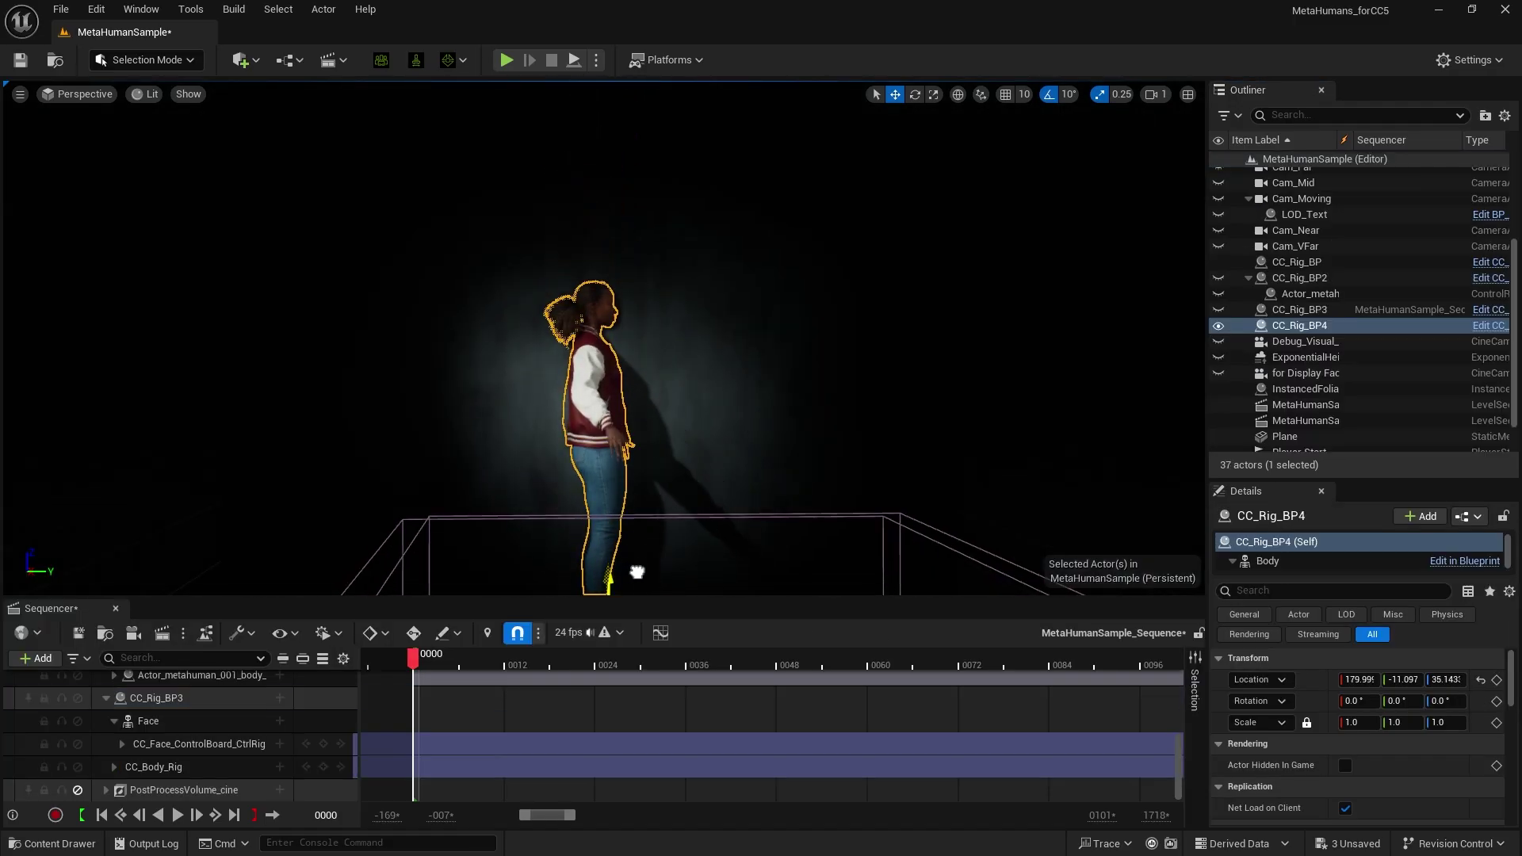
{"action": "left_click_drag", "start_coordinate": [585, 531], "coordinate": [703, 523]}
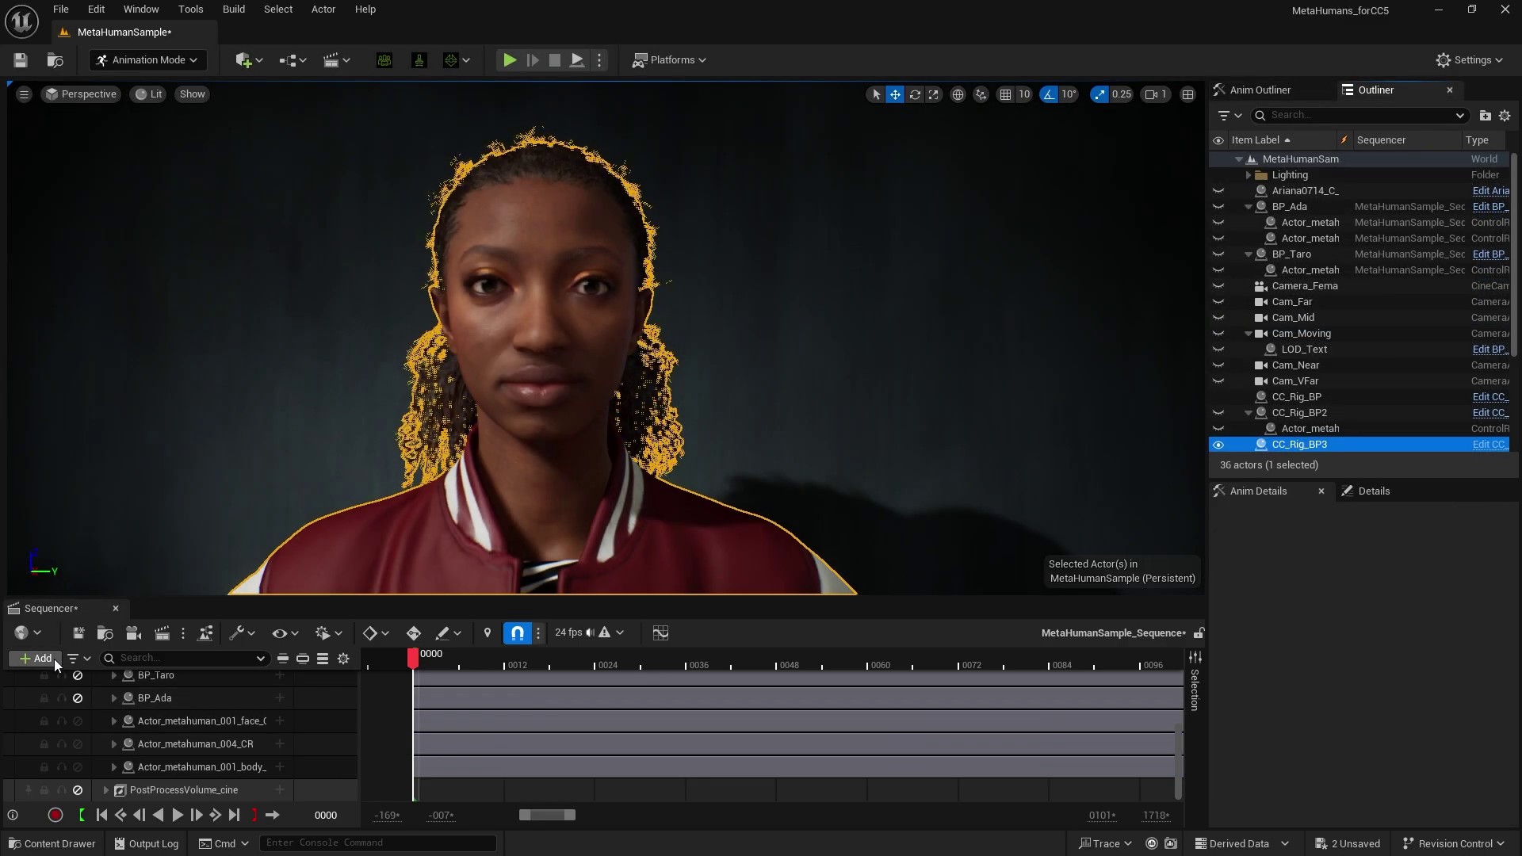
Add the CC_Rig_BP3 actor to the level sequence and check its face and body control rig tracks.
{"action": "left_click", "coordinate": [54, 658]}
{"action": "mouse_move", "coordinate": [87, 370]}
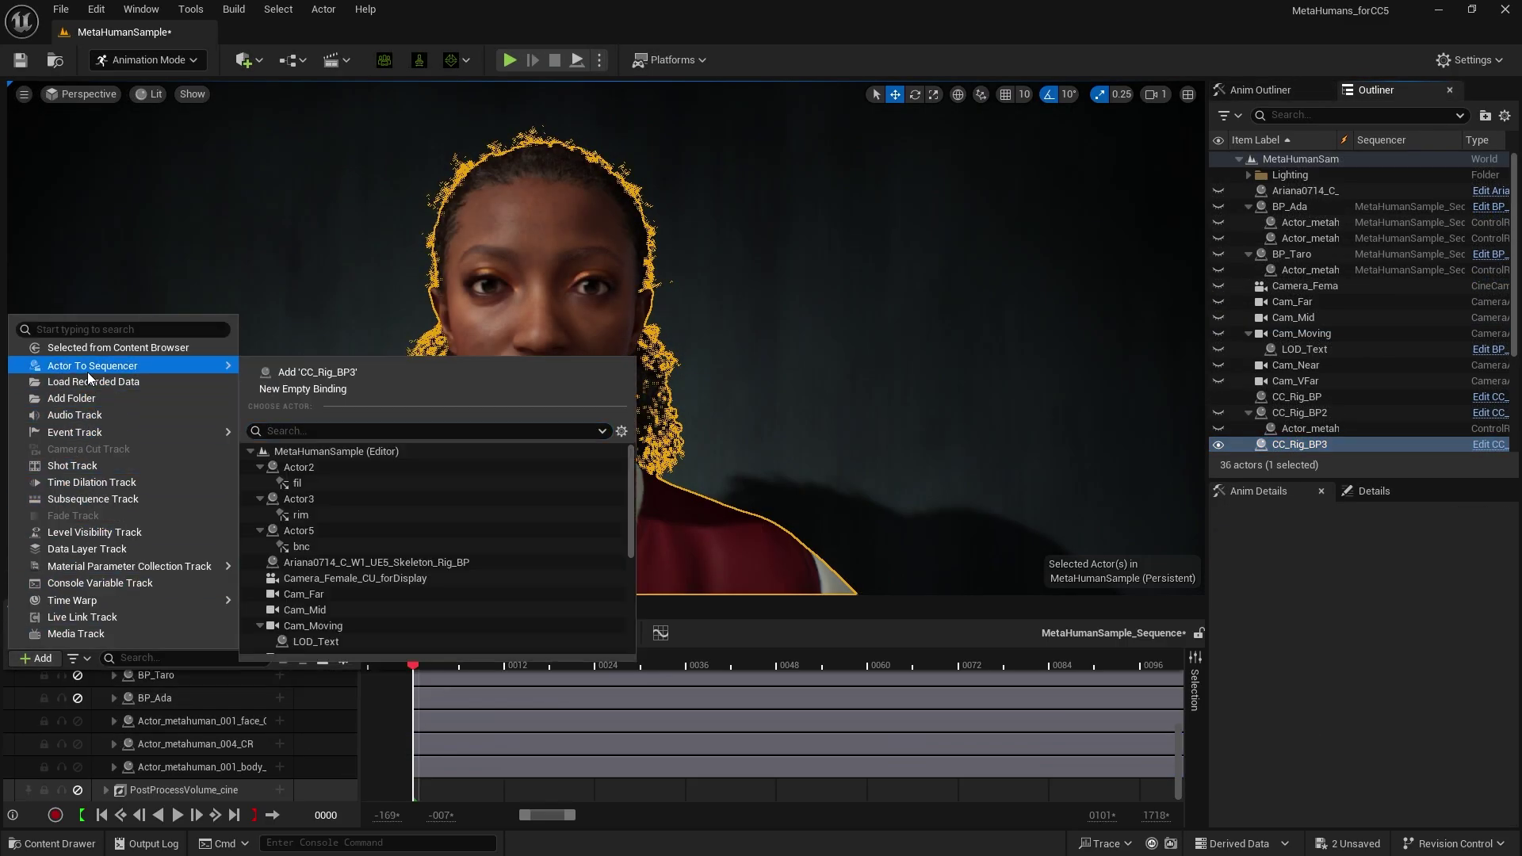
{"action": "left_click", "coordinate": [384, 372]}
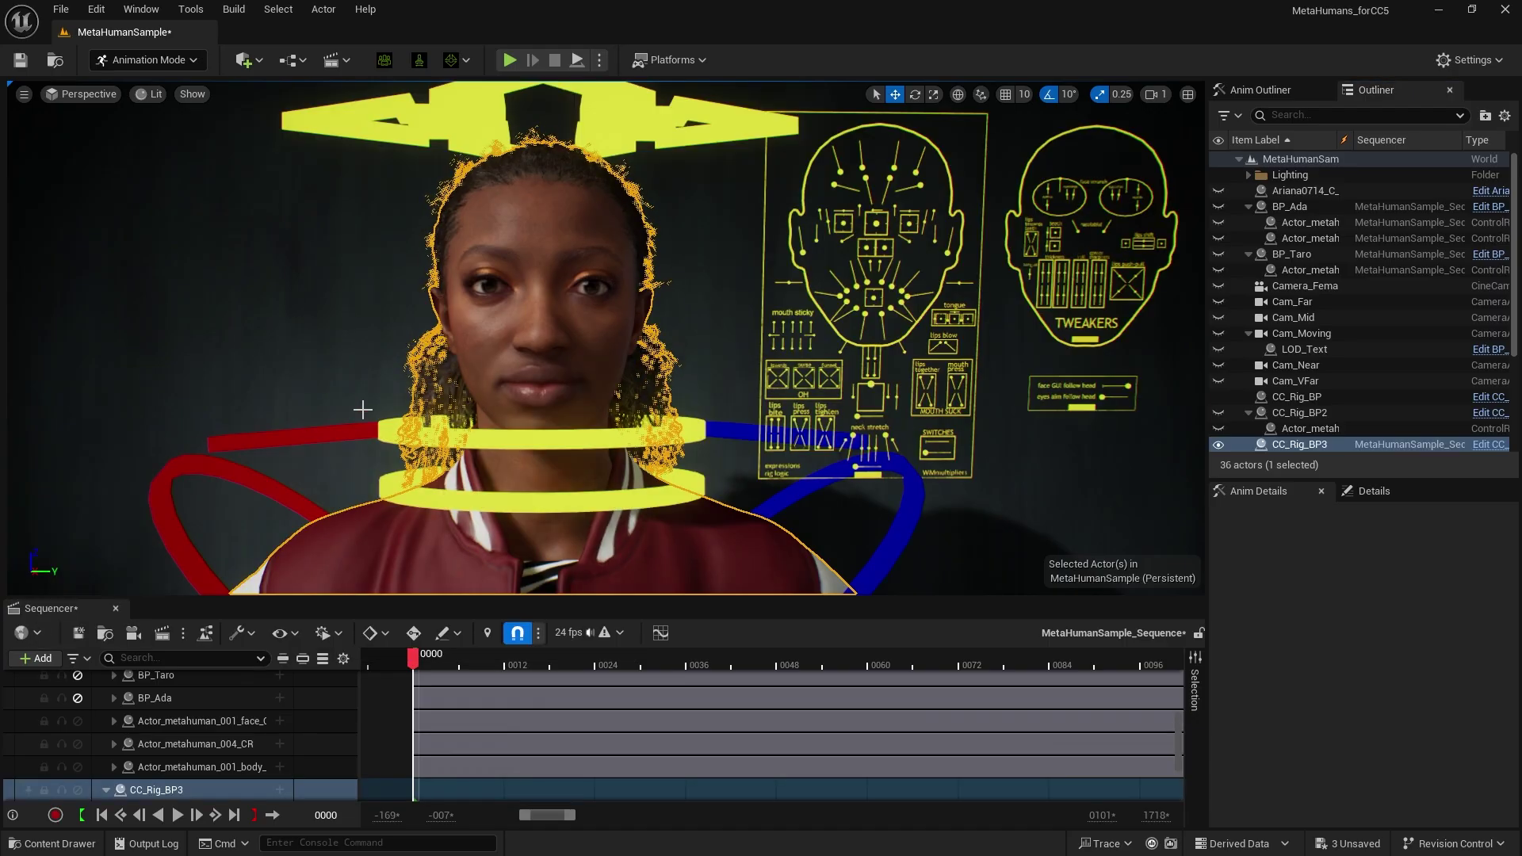
{"action": "scroll", "coordinate": [269, 710], "scroll_direction": "down", "scroll_amount": 3}
{"action": "left_click", "coordinate": [252, 697]}
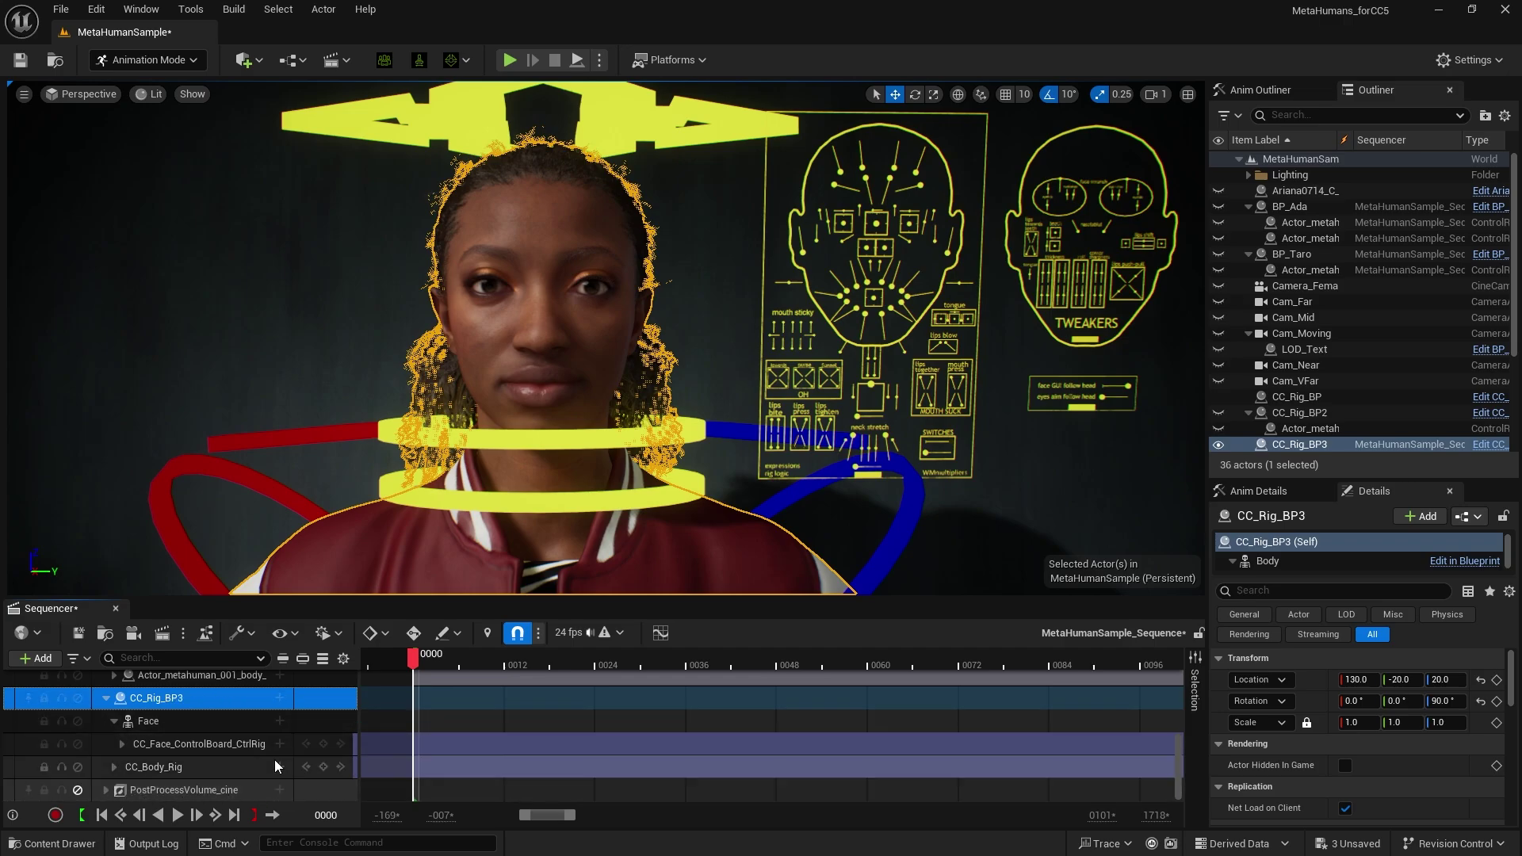
{"action": "scroll", "coordinate": [274, 759], "scroll_direction": "up", "scroll_amount": 1}
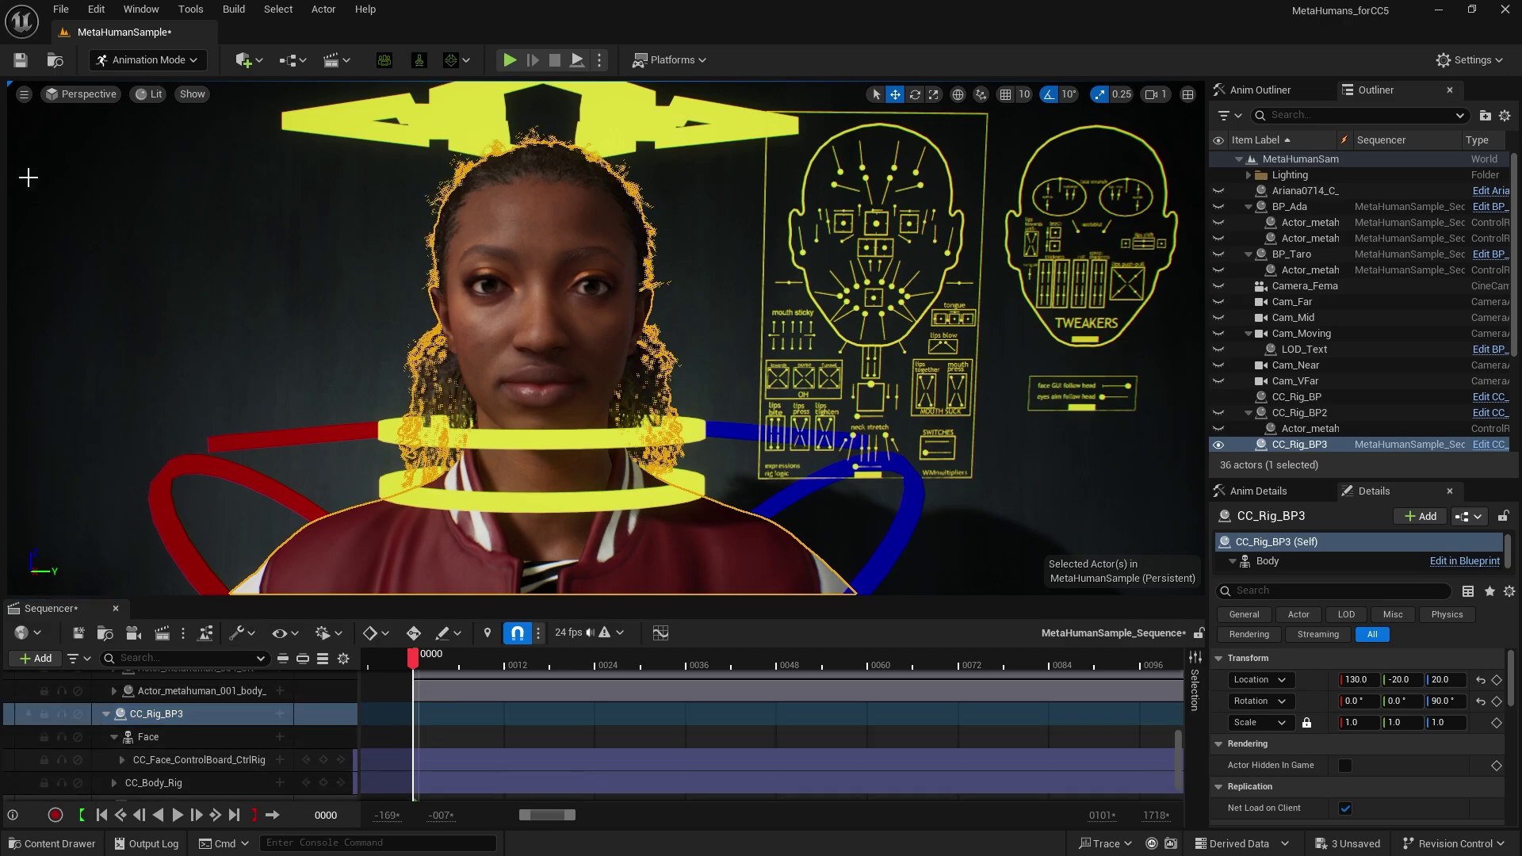
Hide the control rig shapes in the animation settings and toggle the visibility of BP_Ada in the level.
{"action": "left_click_drag", "start_coordinate": [6, 157], "coordinate": [304, 172]}
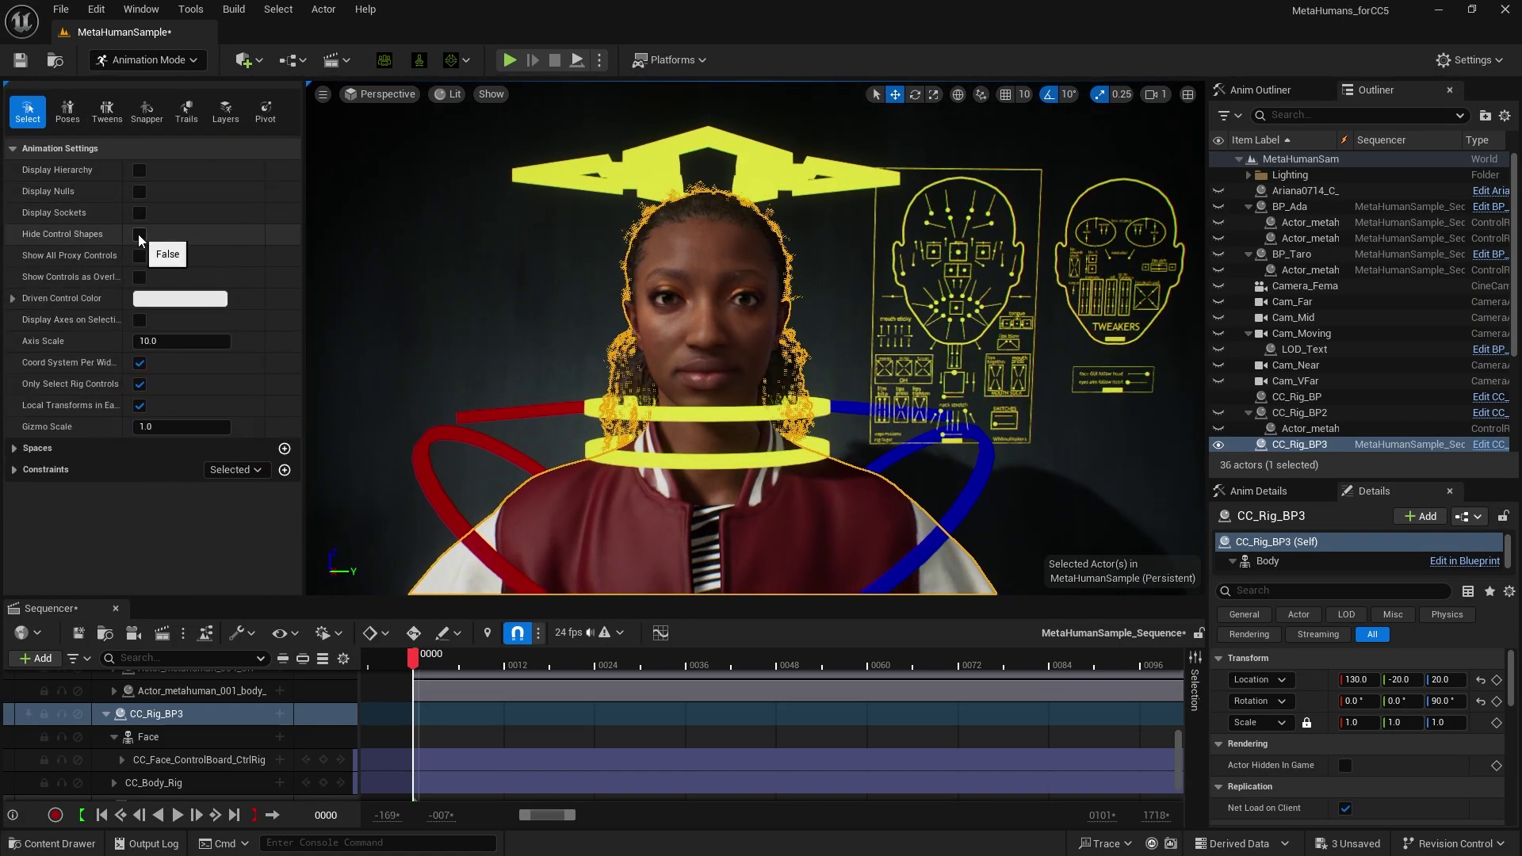
{"action": "left_click", "coordinate": [140, 236]}
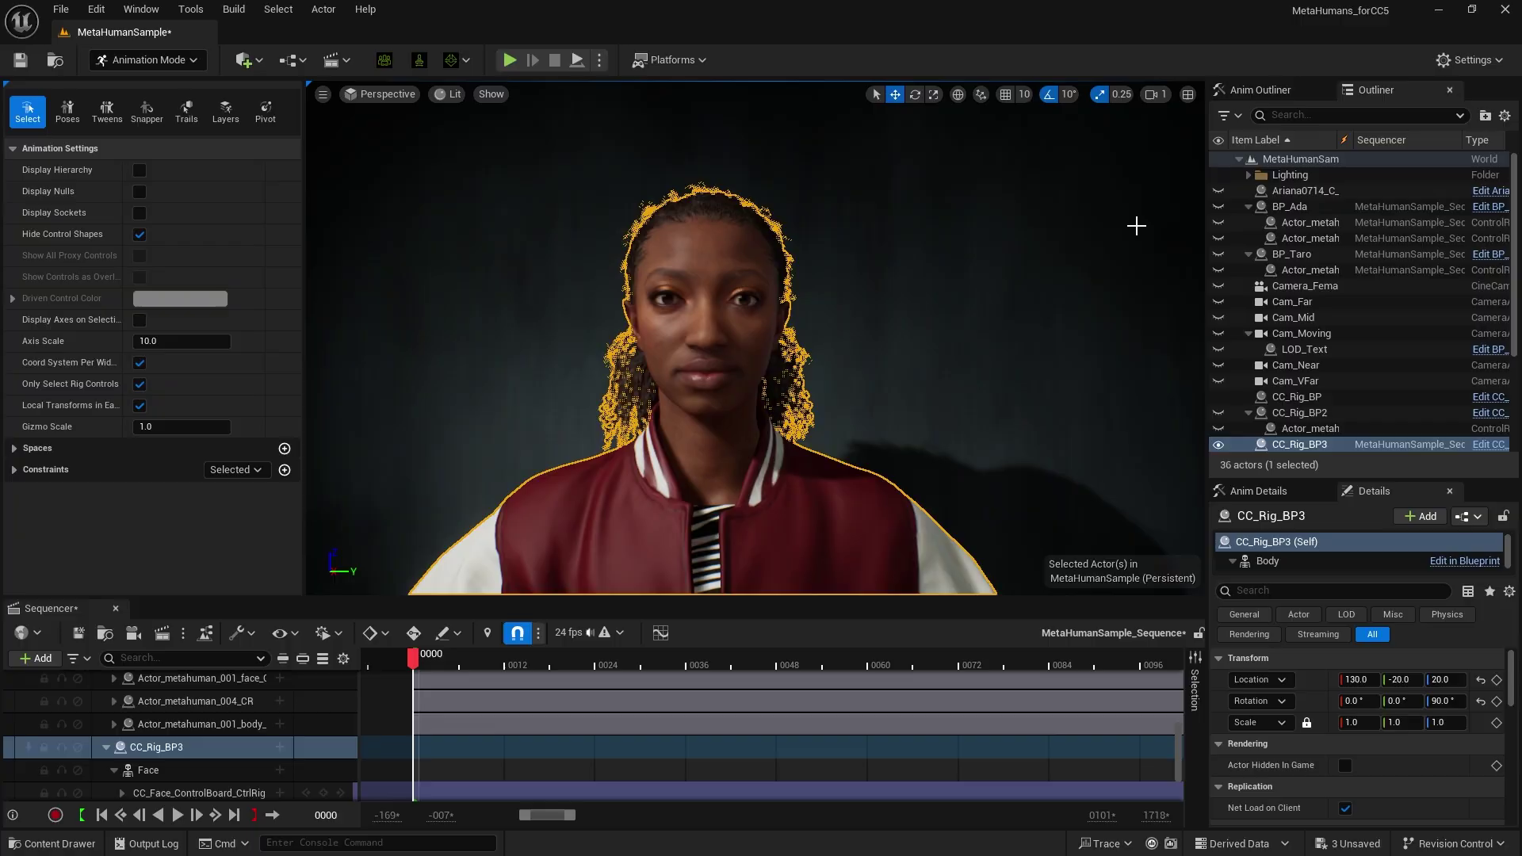
{"action": "left_click", "coordinate": [1218, 208]}
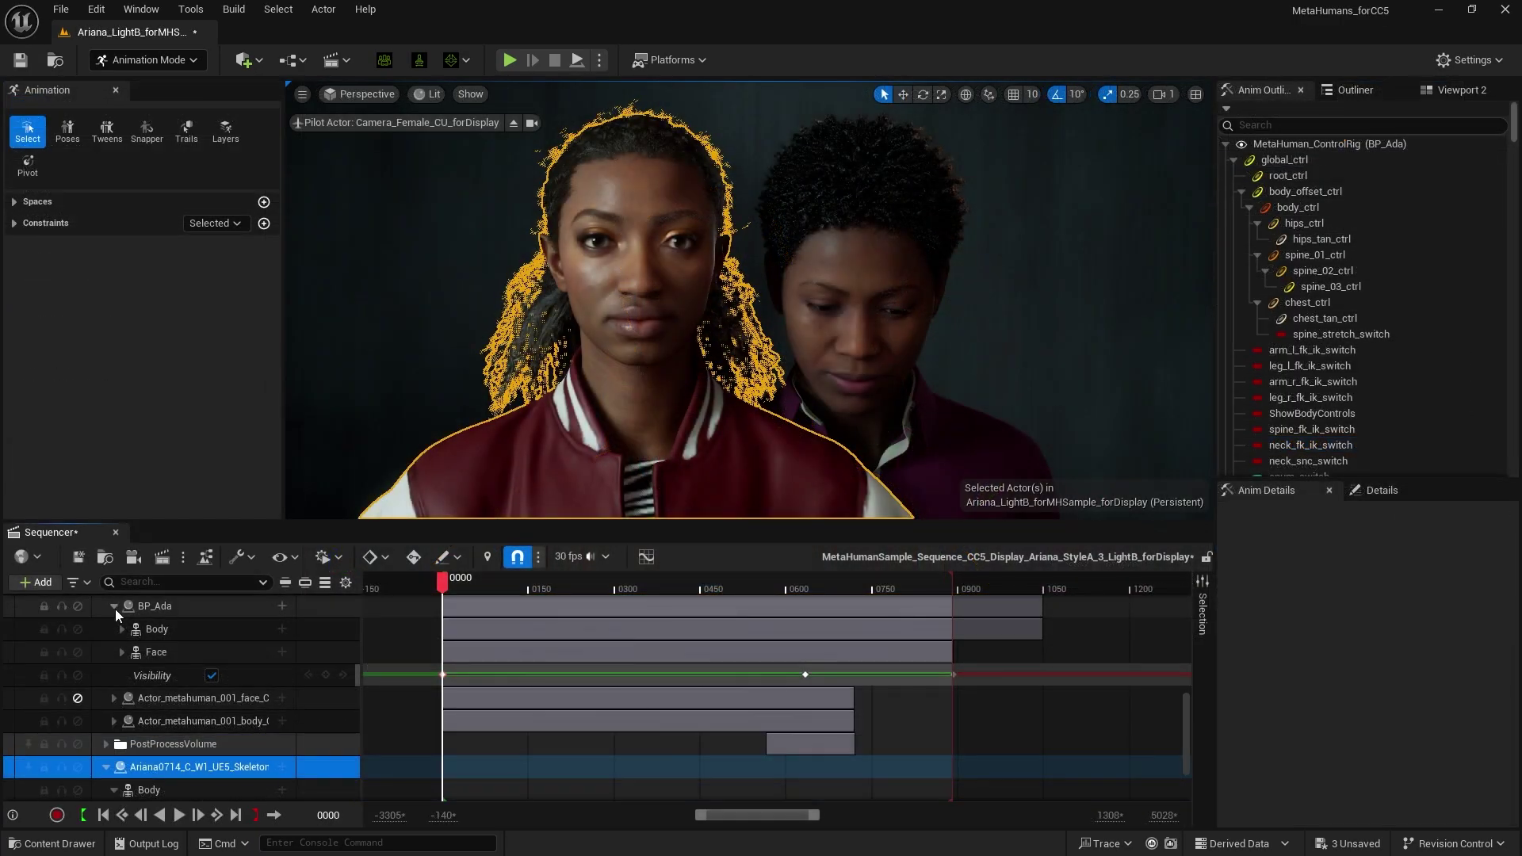
Select all keys on the MetaHuman_ControlRig track under BP_Ada's Body and copy them.
{"action": "left_click", "coordinate": [123, 629]}
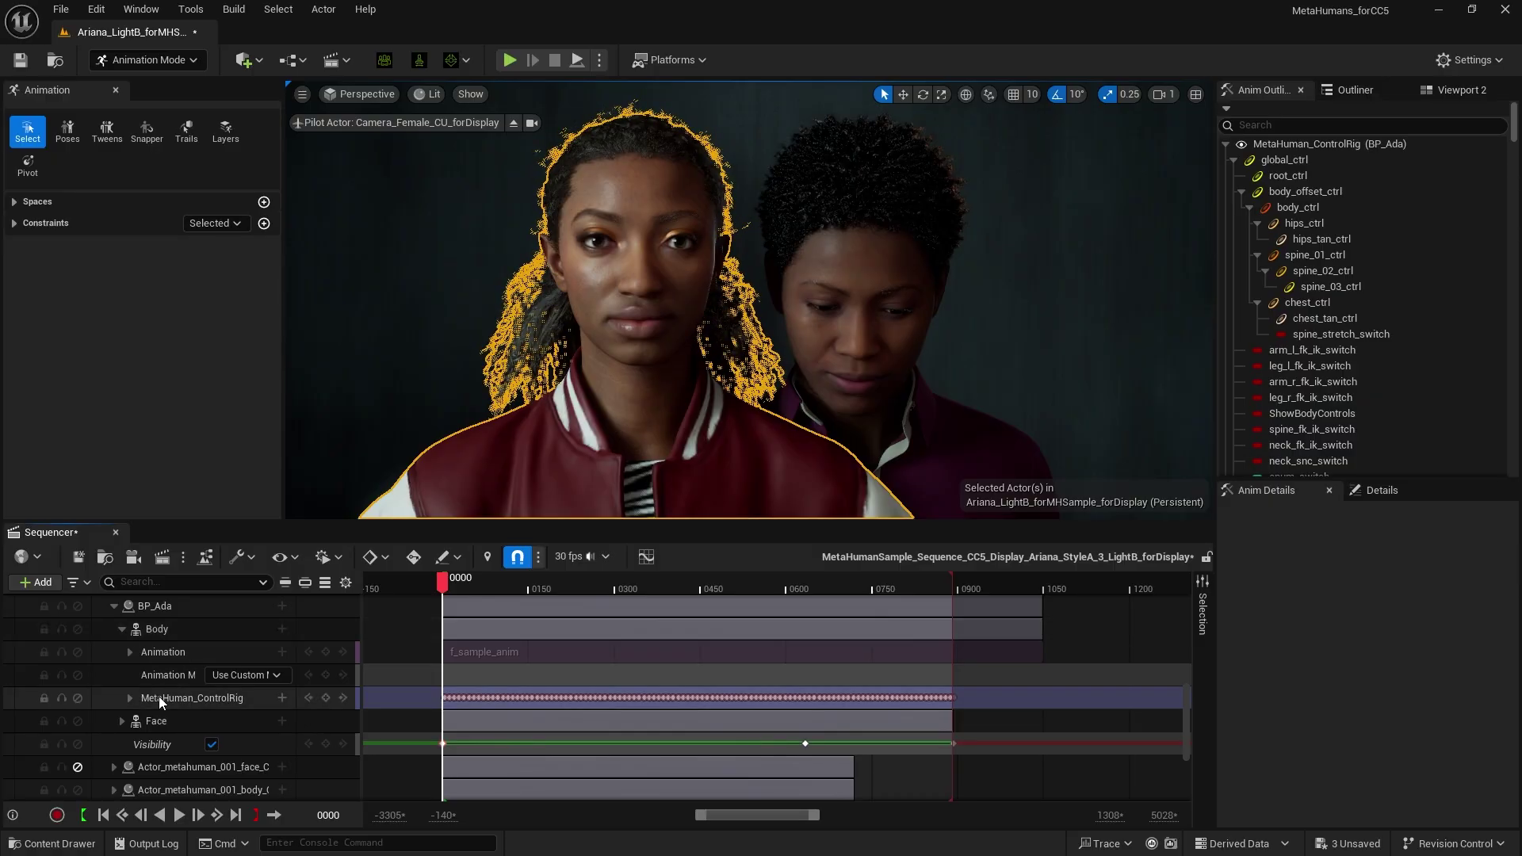
{"action": "left_click", "coordinate": [212, 697]}
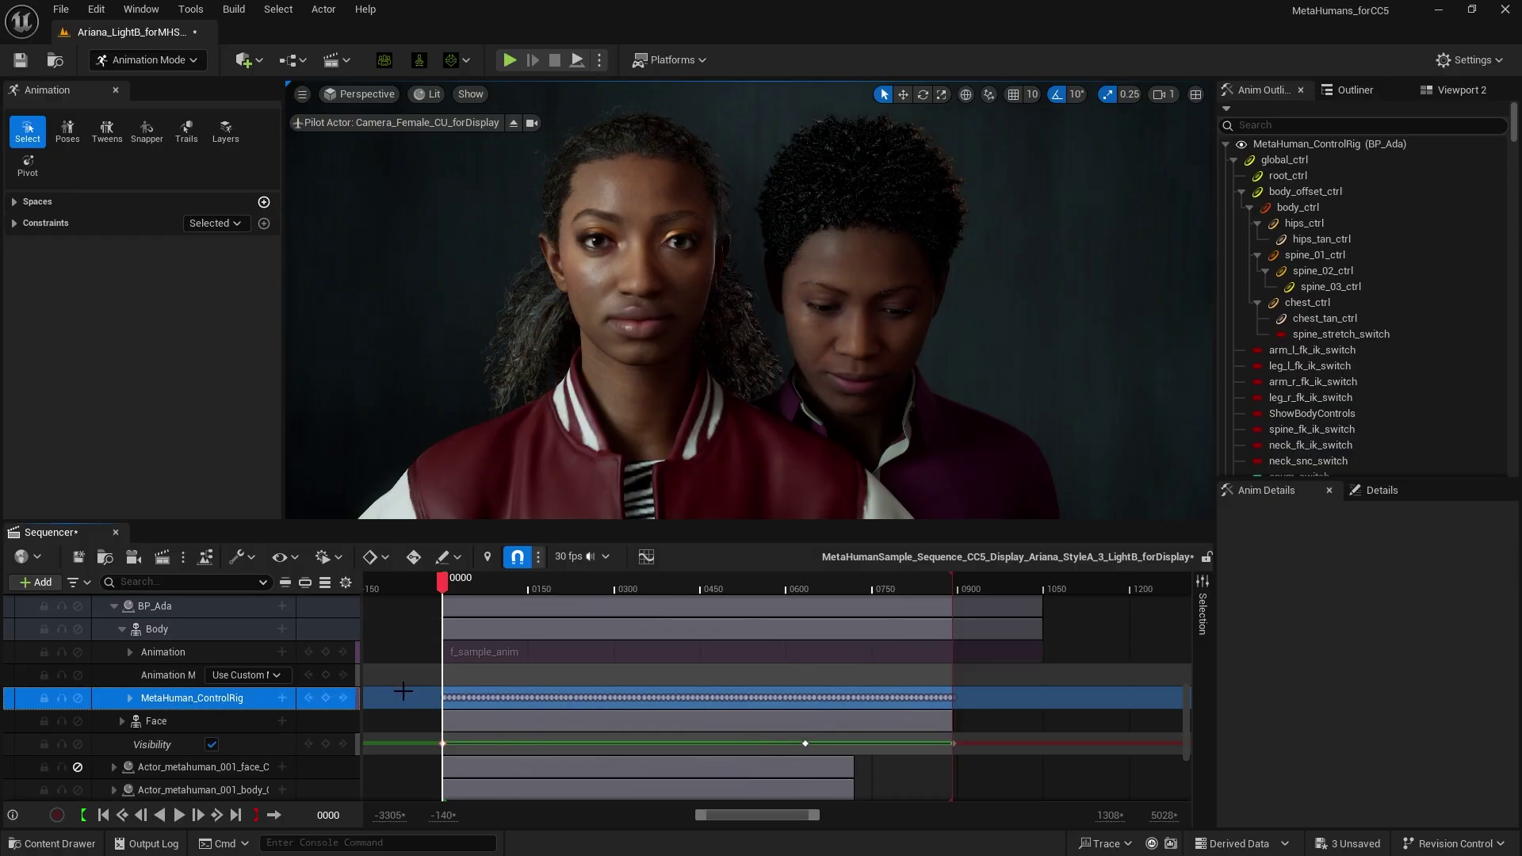
{"action": "left_click_drag", "start_coordinate": [877, 707], "coordinate": [983, 702]}
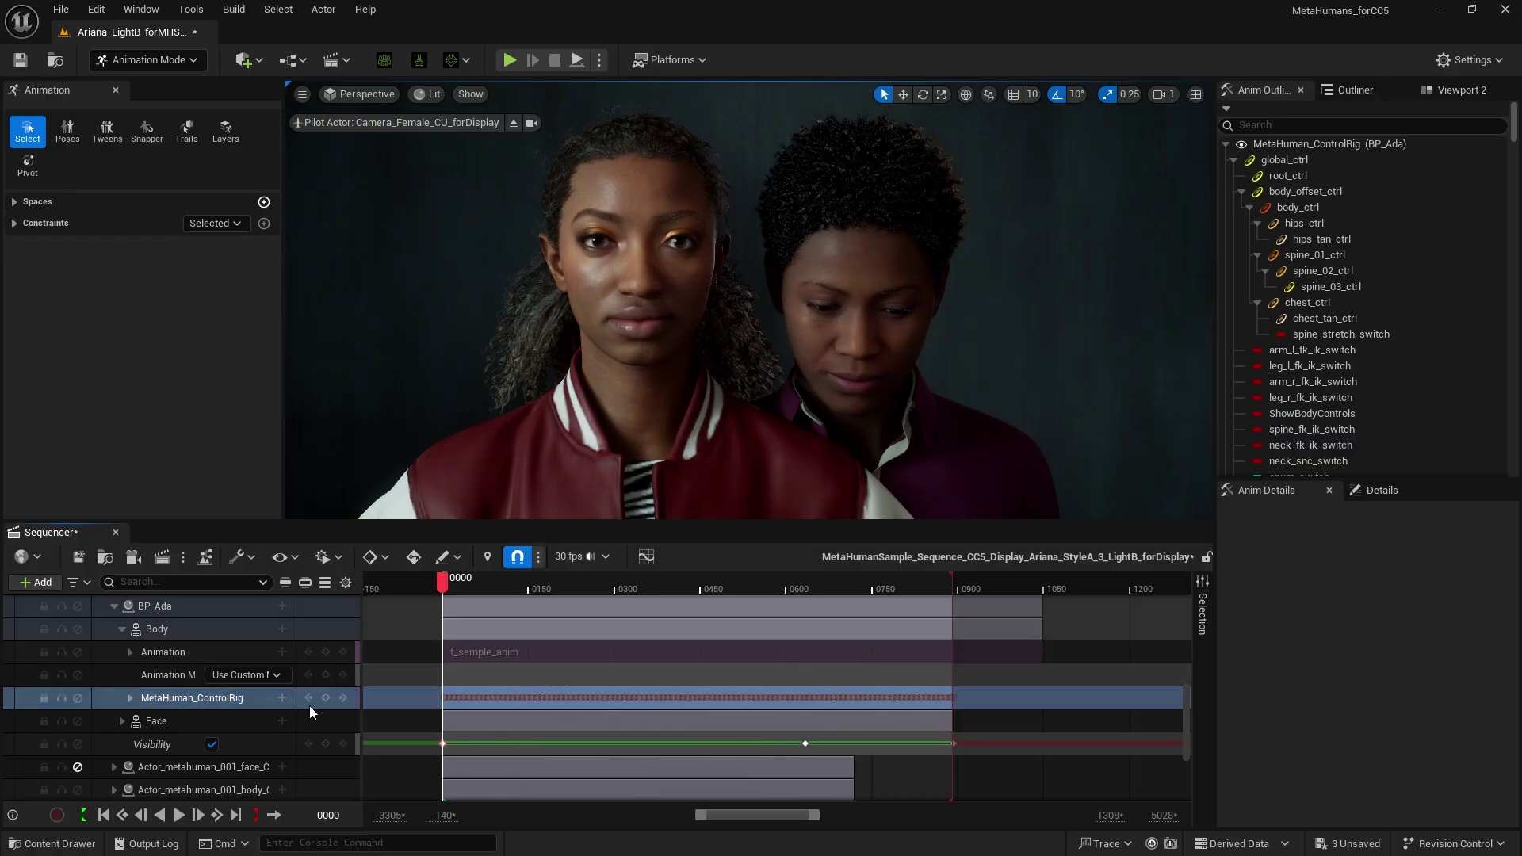
{"action": "right_click", "coordinate": [222, 696]}
{"action": "left_click", "coordinate": [302, 457]}
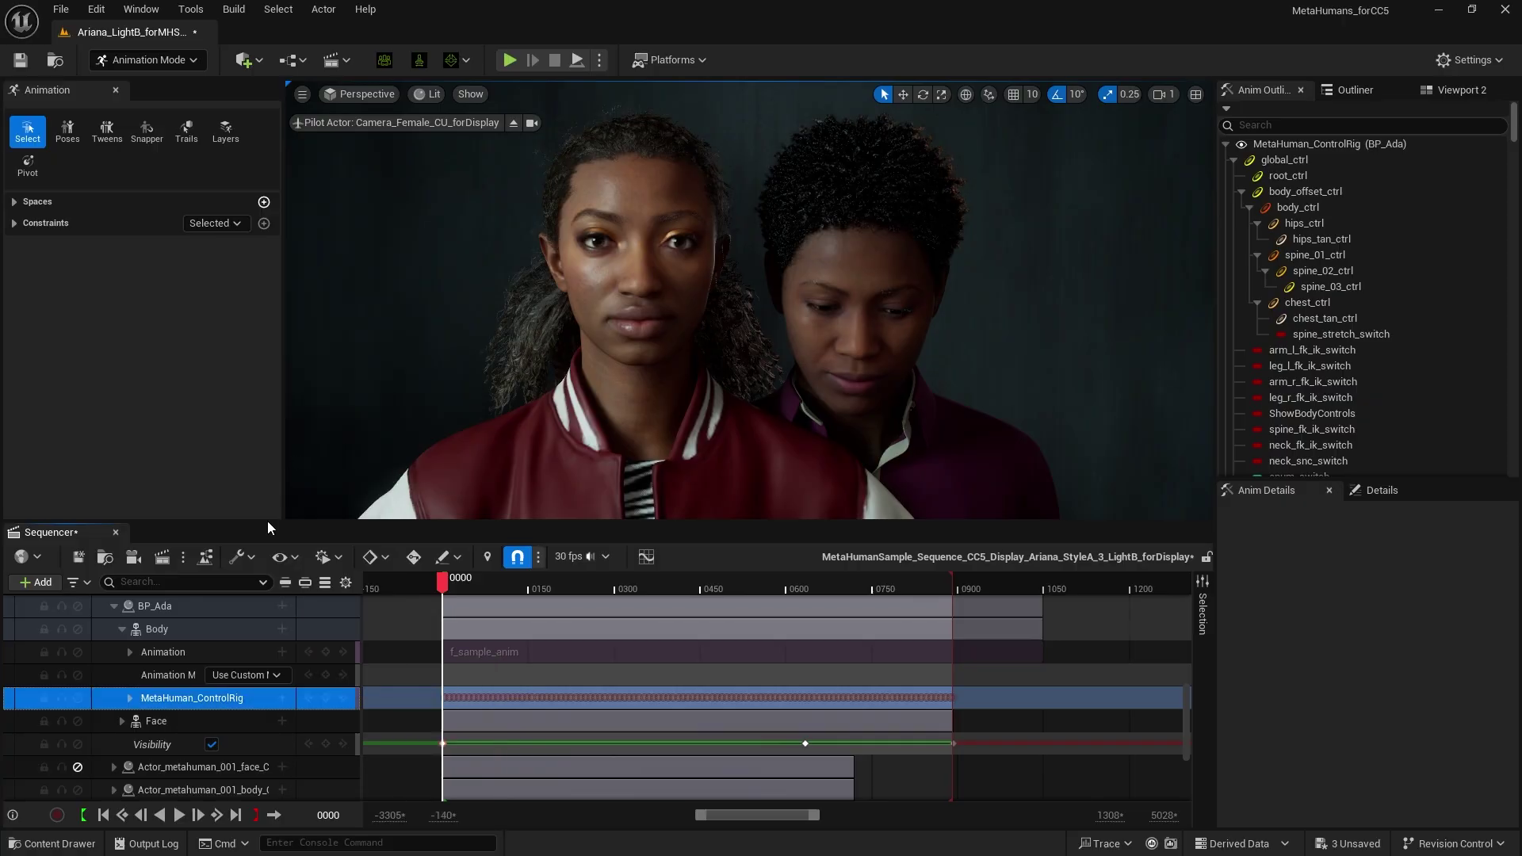
Paste the copied body animation onto the Ariana actor's CC5_UE5_Body_Rig track and scrub the timeline to check the motion.
{"action": "scroll", "coordinate": [143, 766], "scroll_direction": "down", "scroll_amount": 5}
{"action": "left_click", "coordinate": [190, 745]}
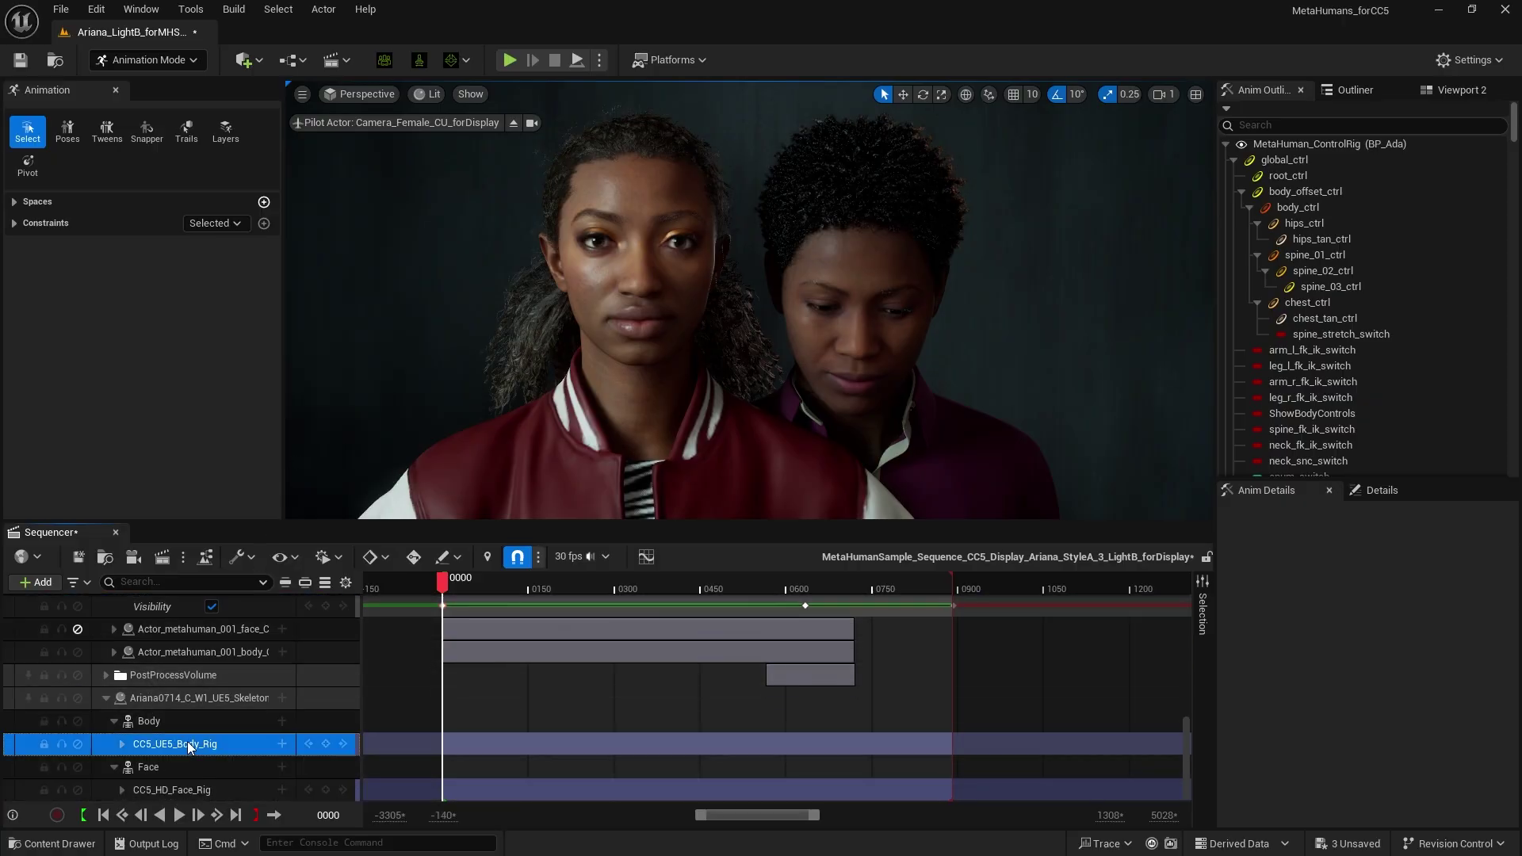
{"action": "left_click", "coordinate": [192, 746]}
{"action": "right_click", "coordinate": [190, 744]}
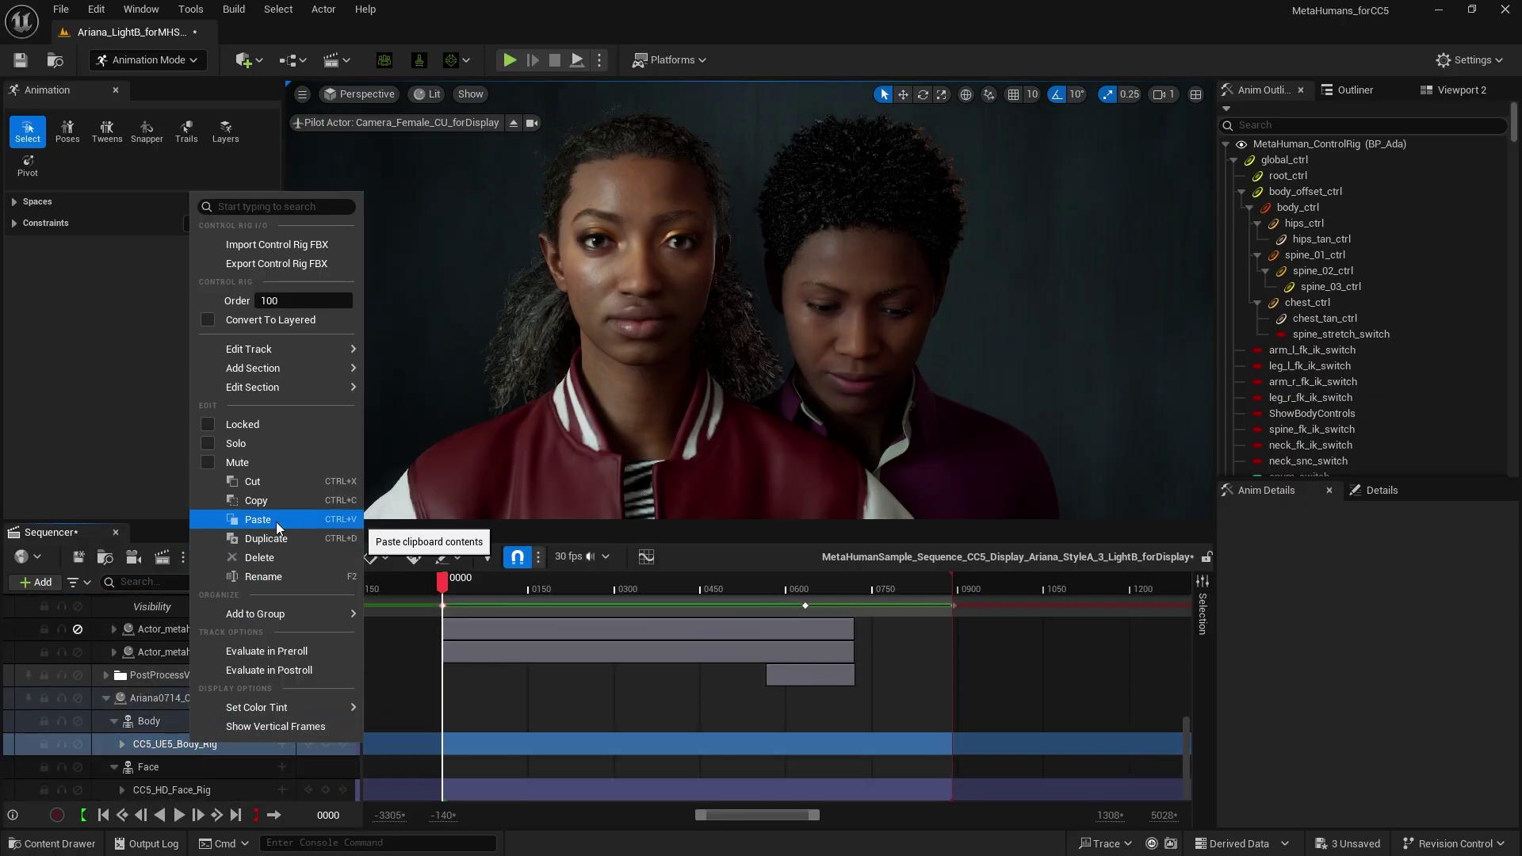
{"action": "left_click", "coordinate": [317, 519]}
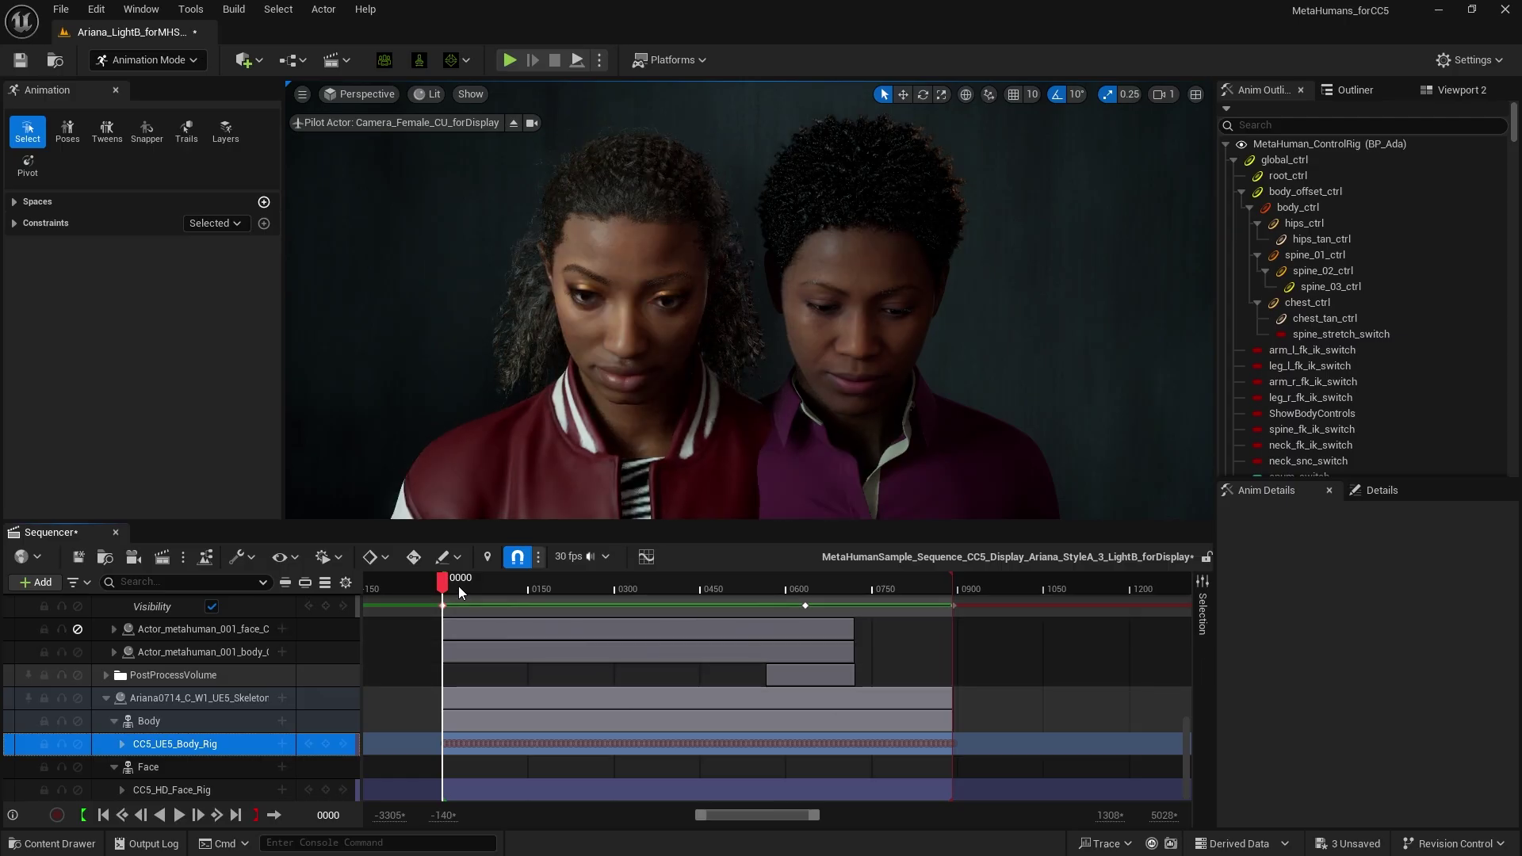
{"action": "left_click_drag", "start_coordinate": [458, 587], "coordinate": [601, 578]}
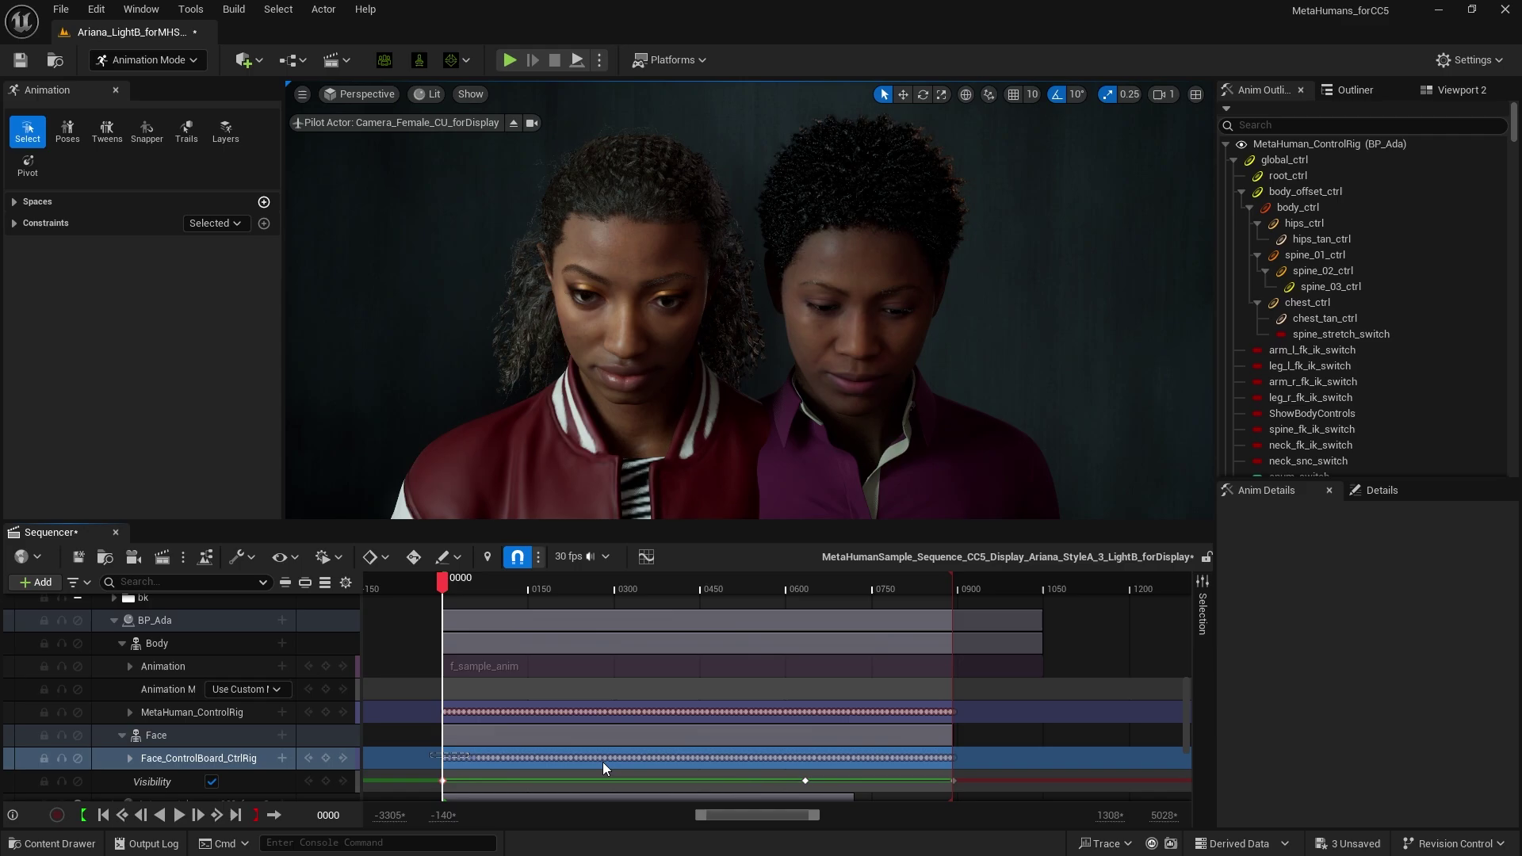
Copy BP_Ada's Face_ControlBoard_CtrlRig animation onto the Ariana actor's CC5_HD_Face_Rig track and scrub the timeline to check it.
{"action": "right_click", "coordinate": [233, 756]}
{"action": "left_click", "coordinate": [314, 513]}
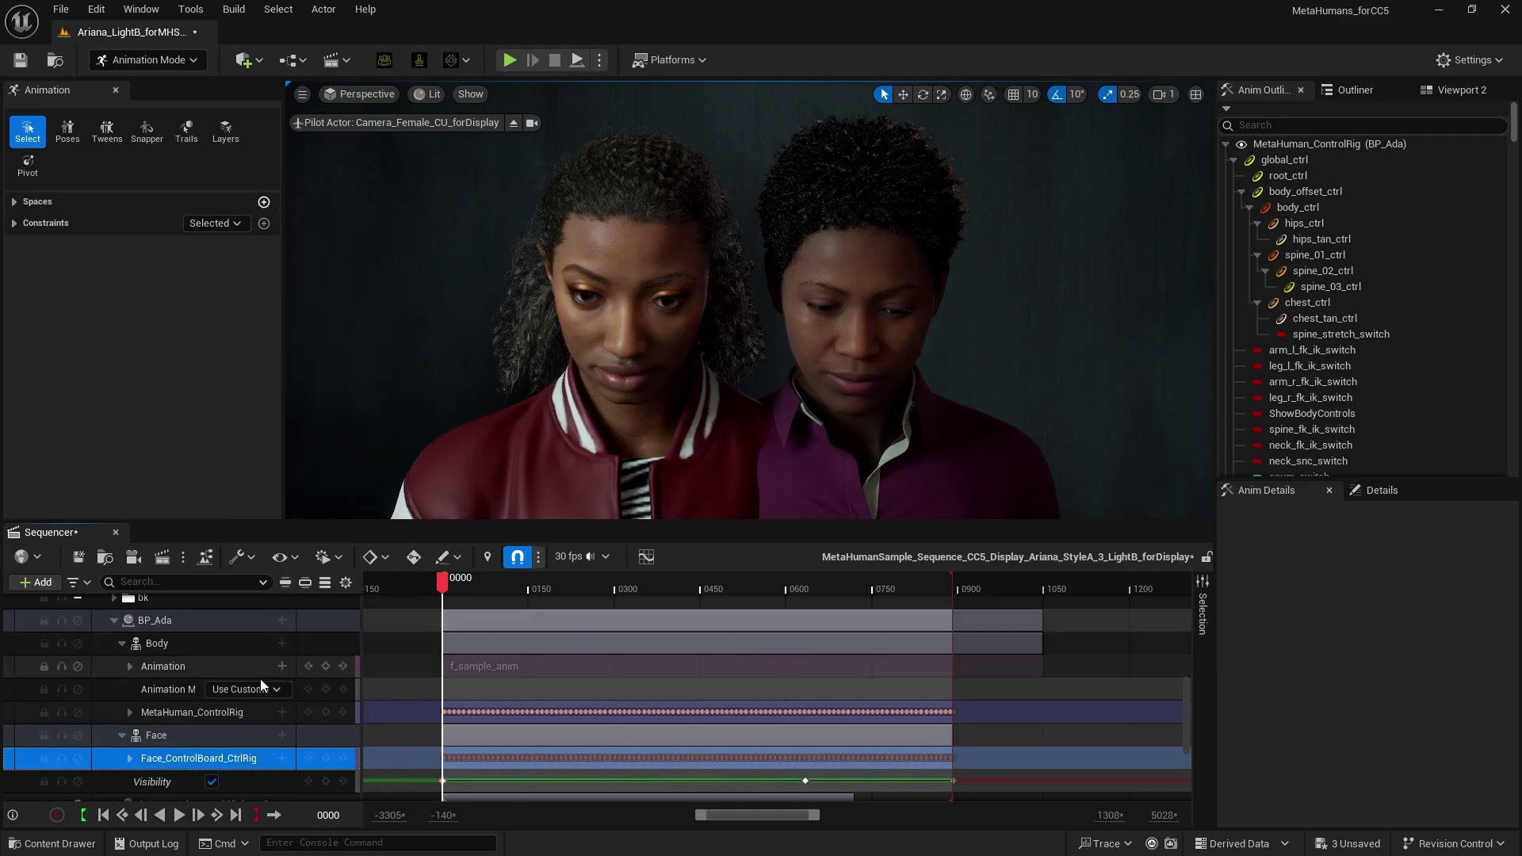
{"action": "scroll", "coordinate": [145, 725], "scroll_direction": "down", "scroll_amount": 5}
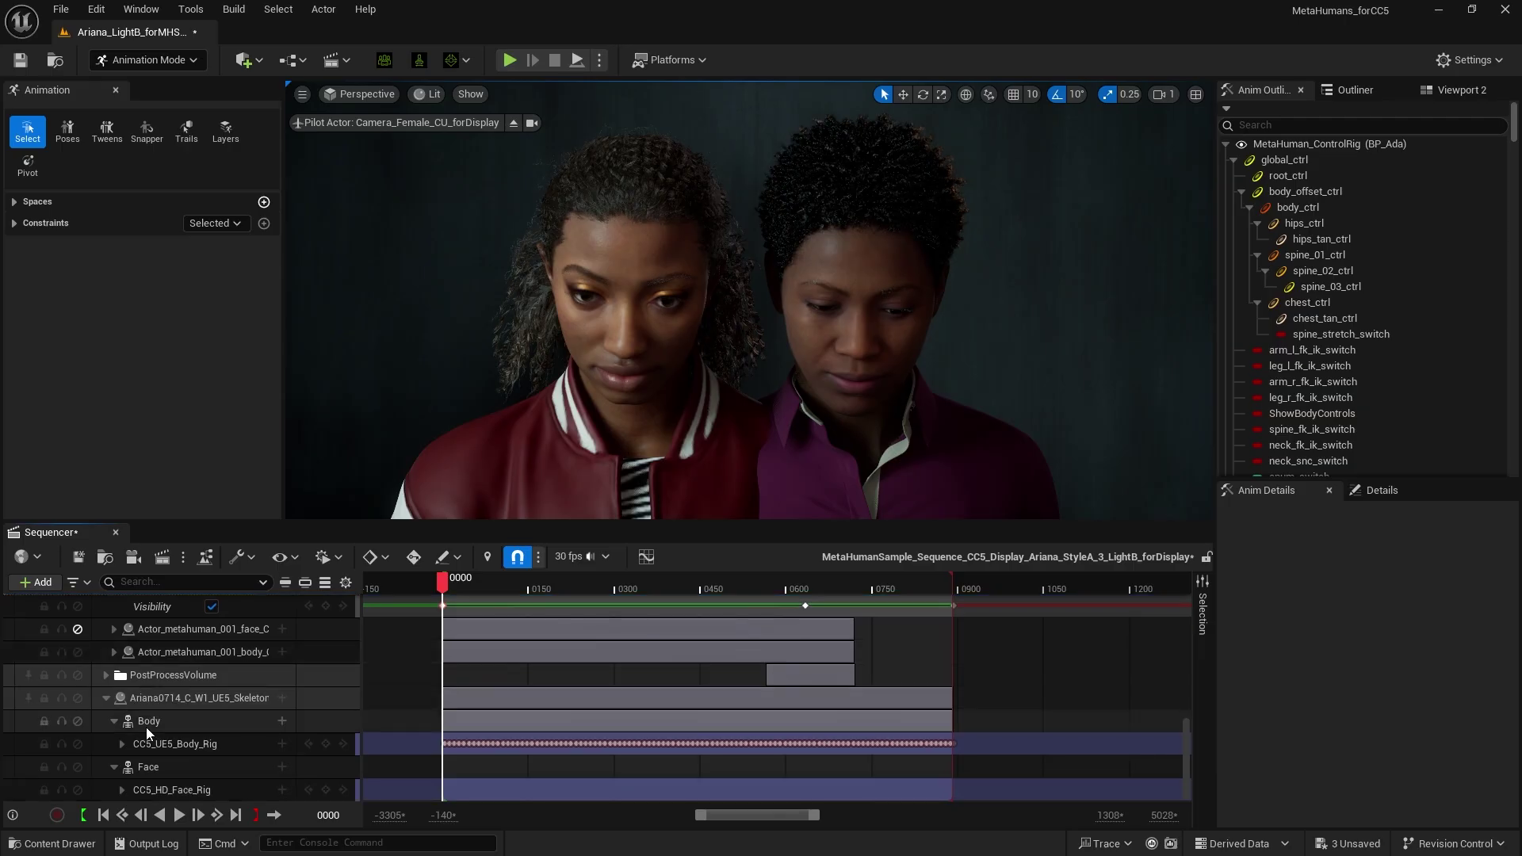
{"action": "left_click", "coordinate": [165, 791]}
{"action": "right_click", "coordinate": [210, 795]}
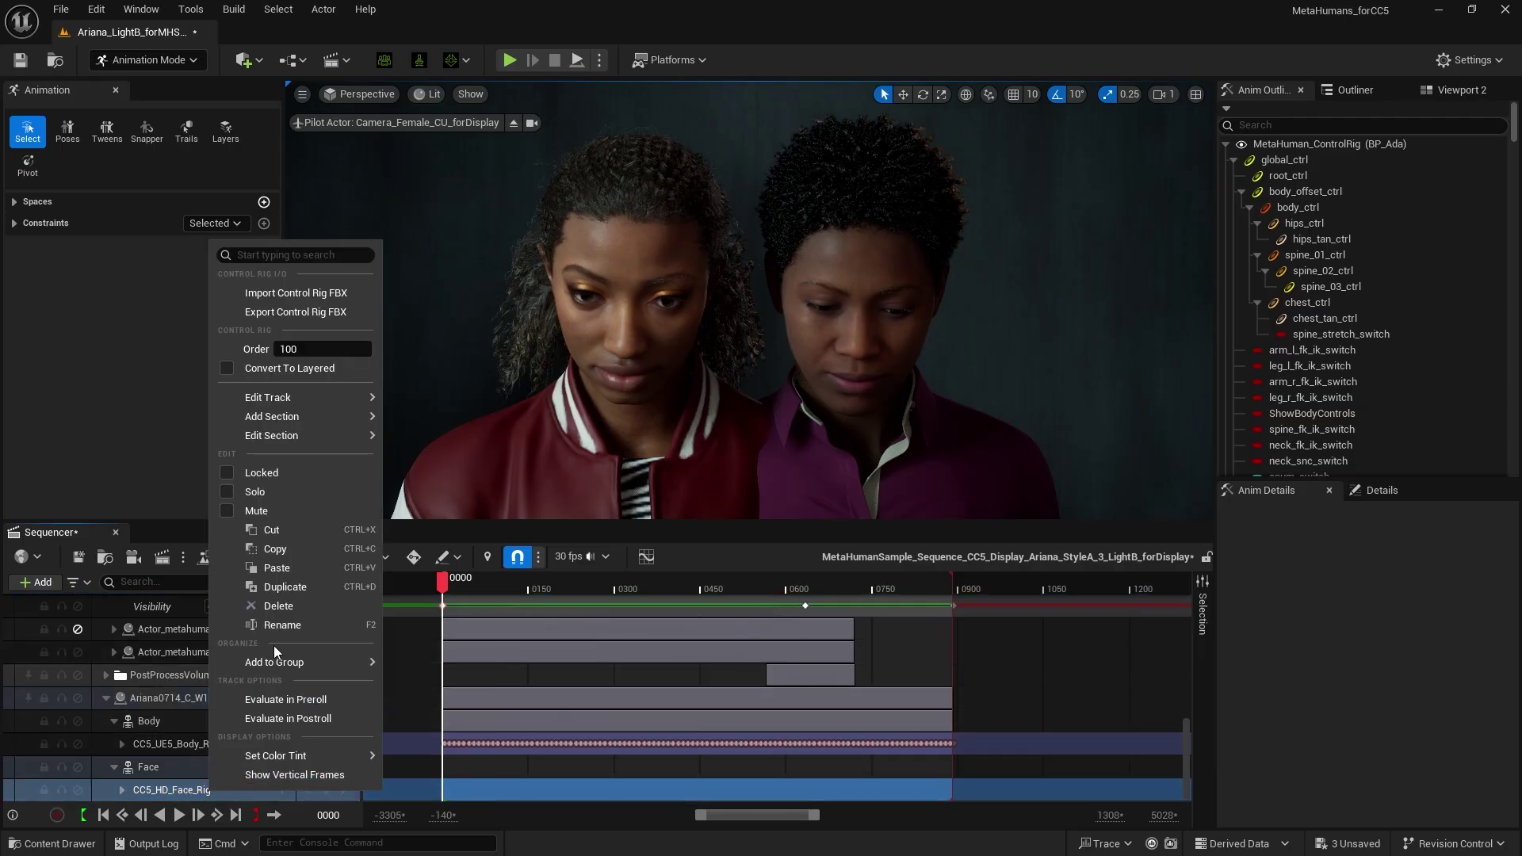
{"action": "left_click", "coordinate": [277, 567]}
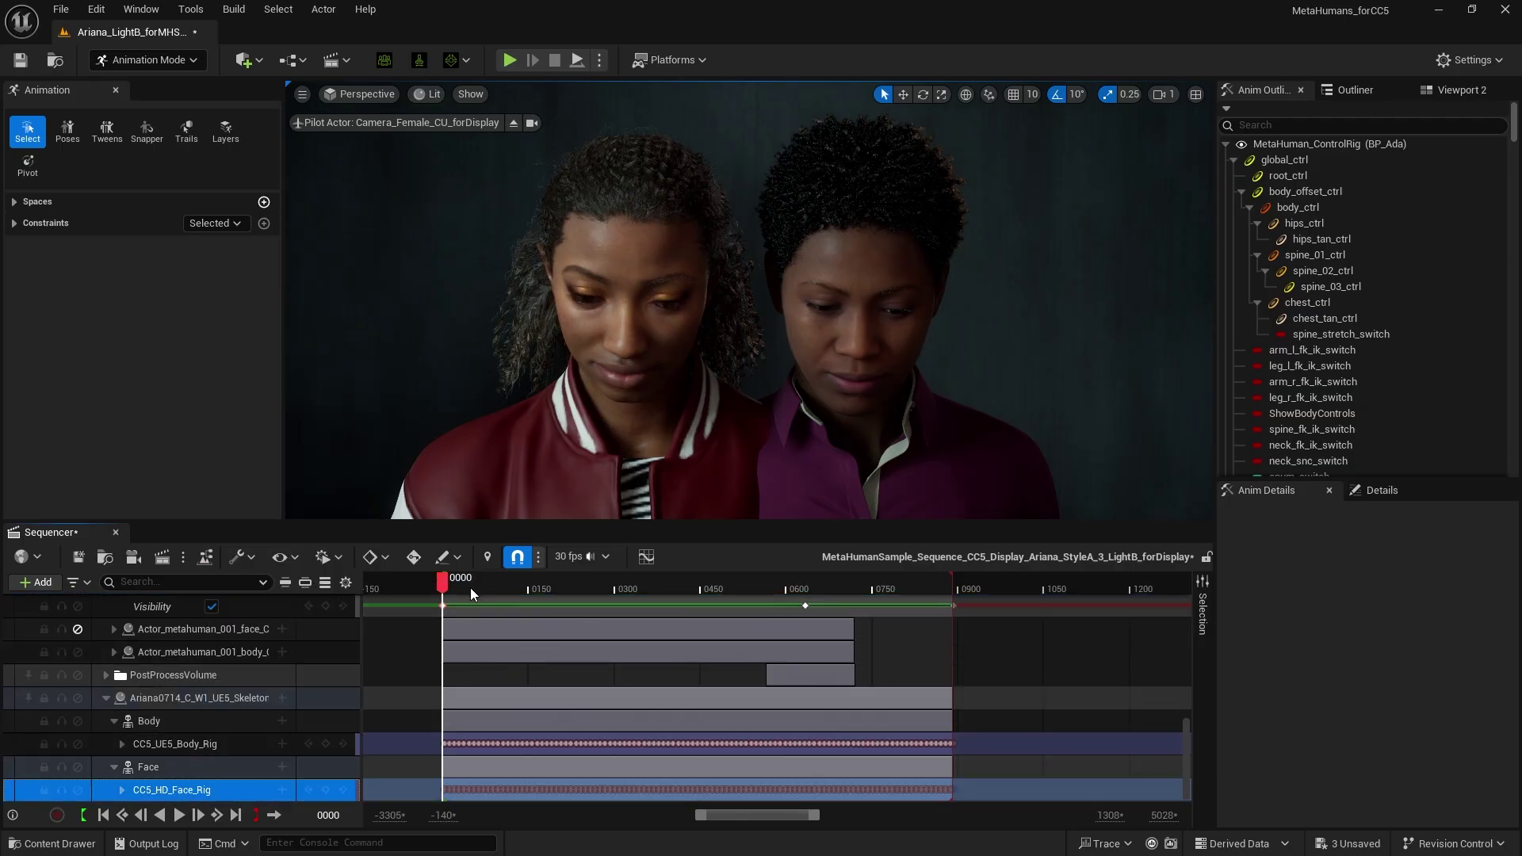
{"action": "left_click_drag", "start_coordinate": [454, 581], "coordinate": [715, 569]}
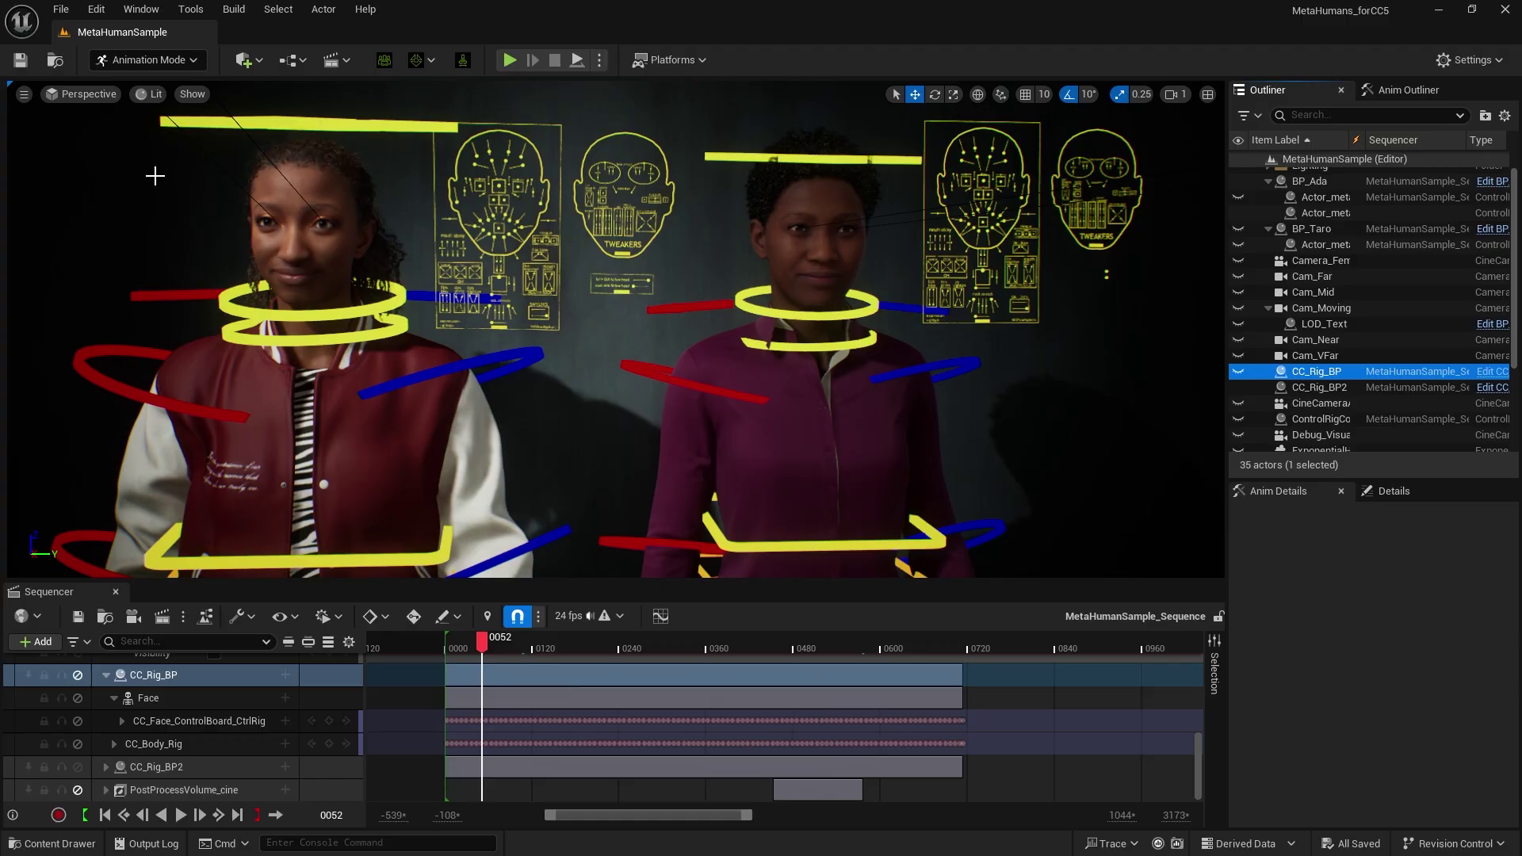
Open Viewport 2 and create a Cine Camera Actor from its current view.
{"action": "left_click", "coordinate": [140, 9]}
{"action": "mouse_move", "coordinate": [211, 187]}
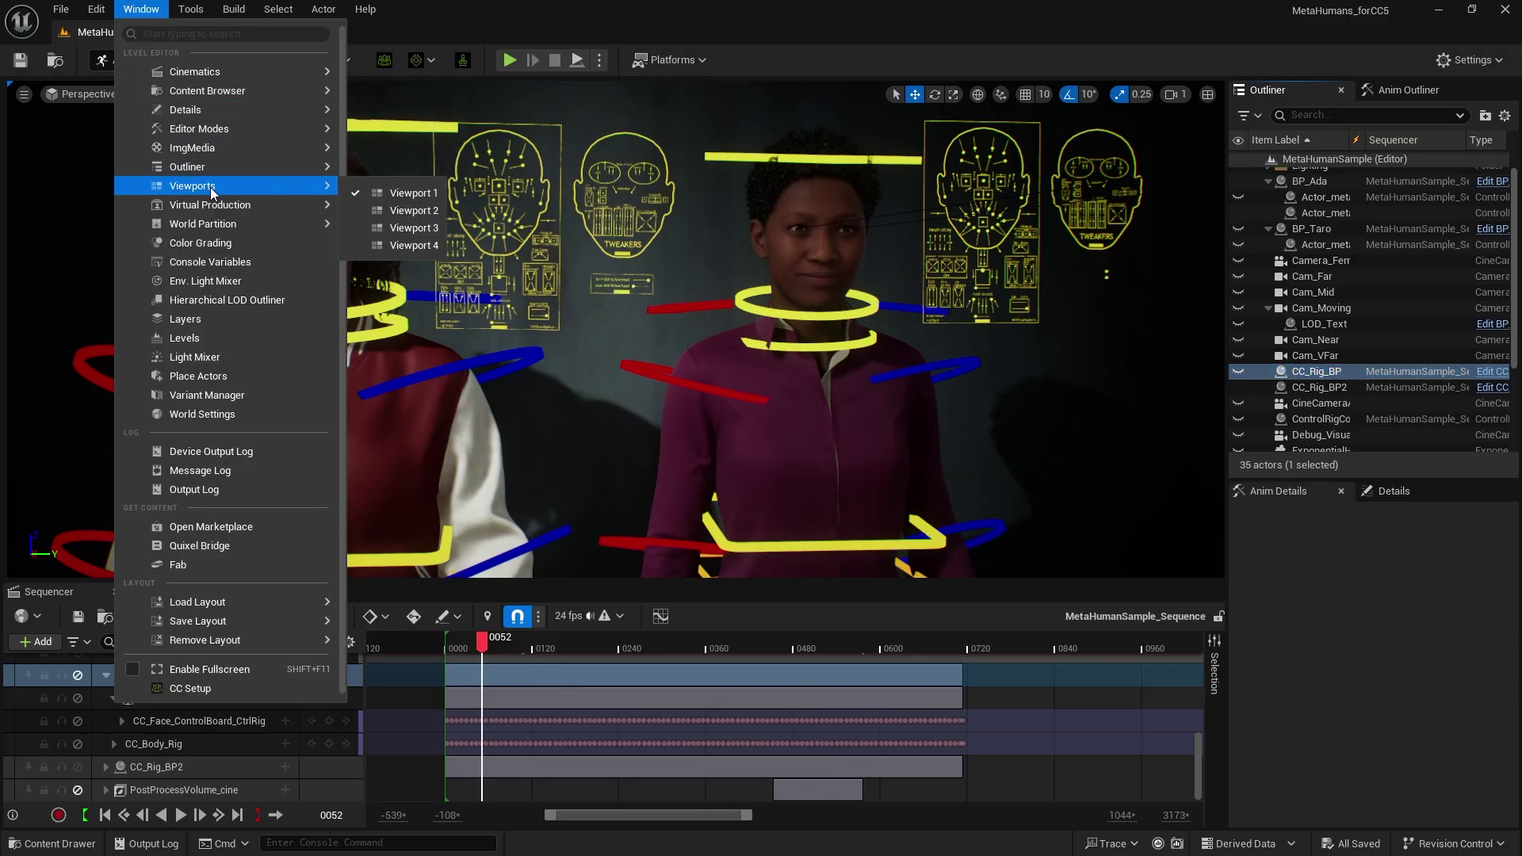
{"action": "left_click", "coordinate": [372, 210]}
{"action": "left_click", "coordinate": [378, 193]}
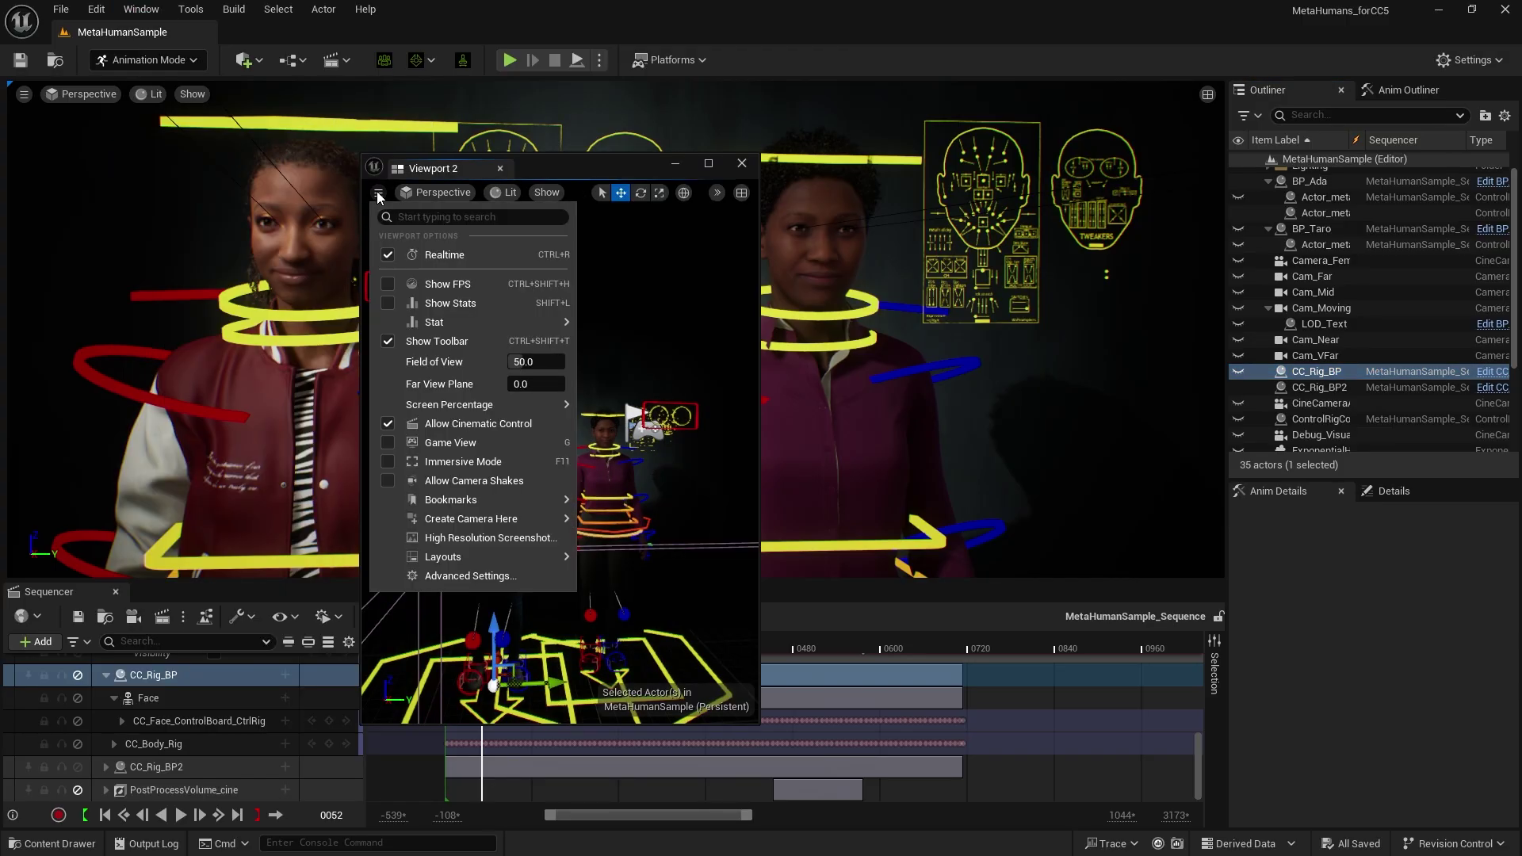
{"action": "mouse_move", "coordinate": [491, 518]}
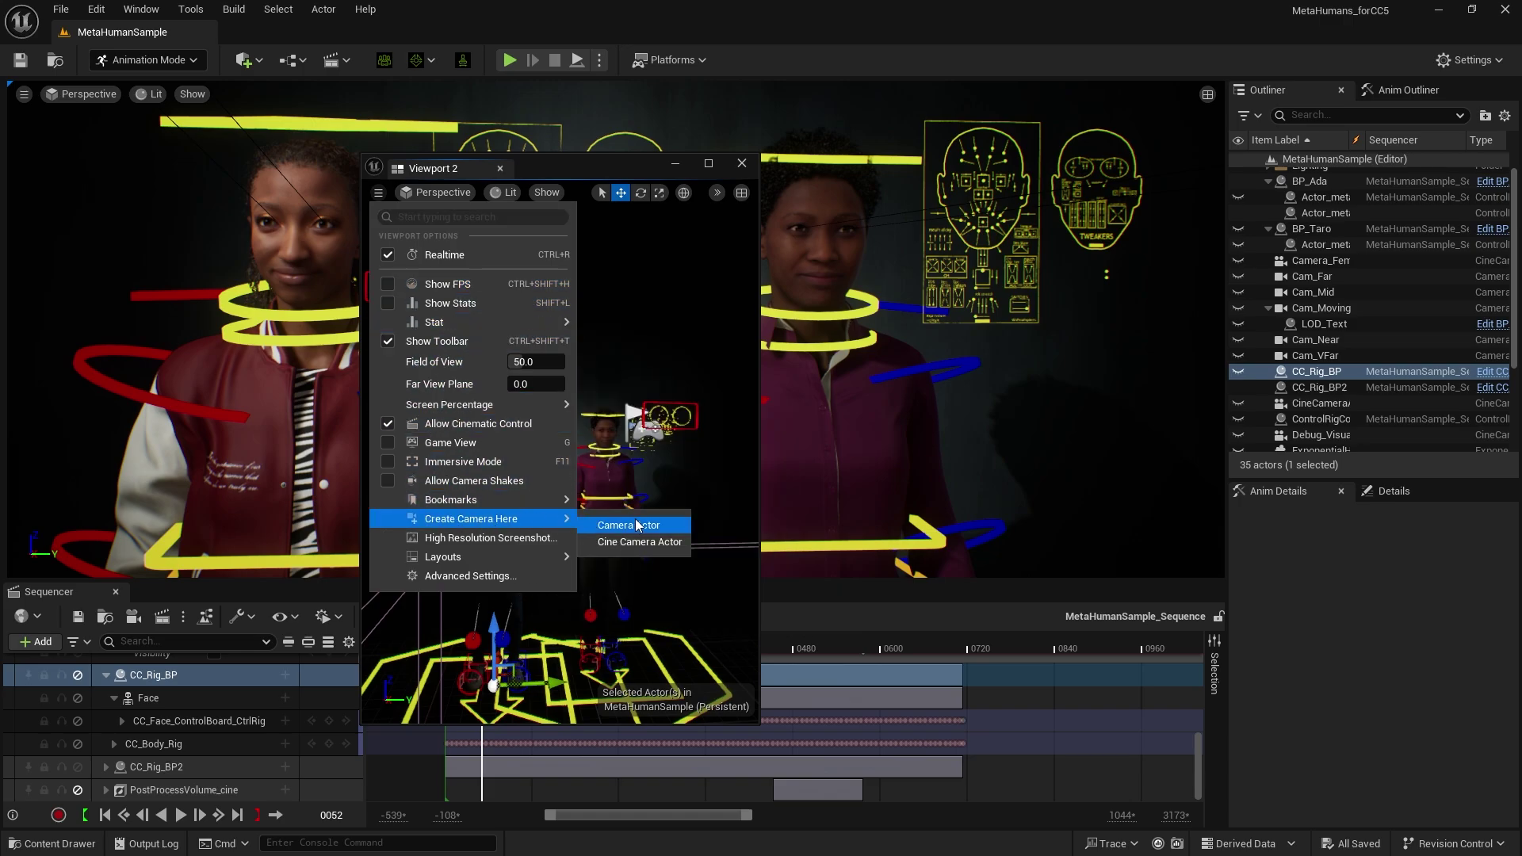
{"action": "left_click", "coordinate": [639, 542]}
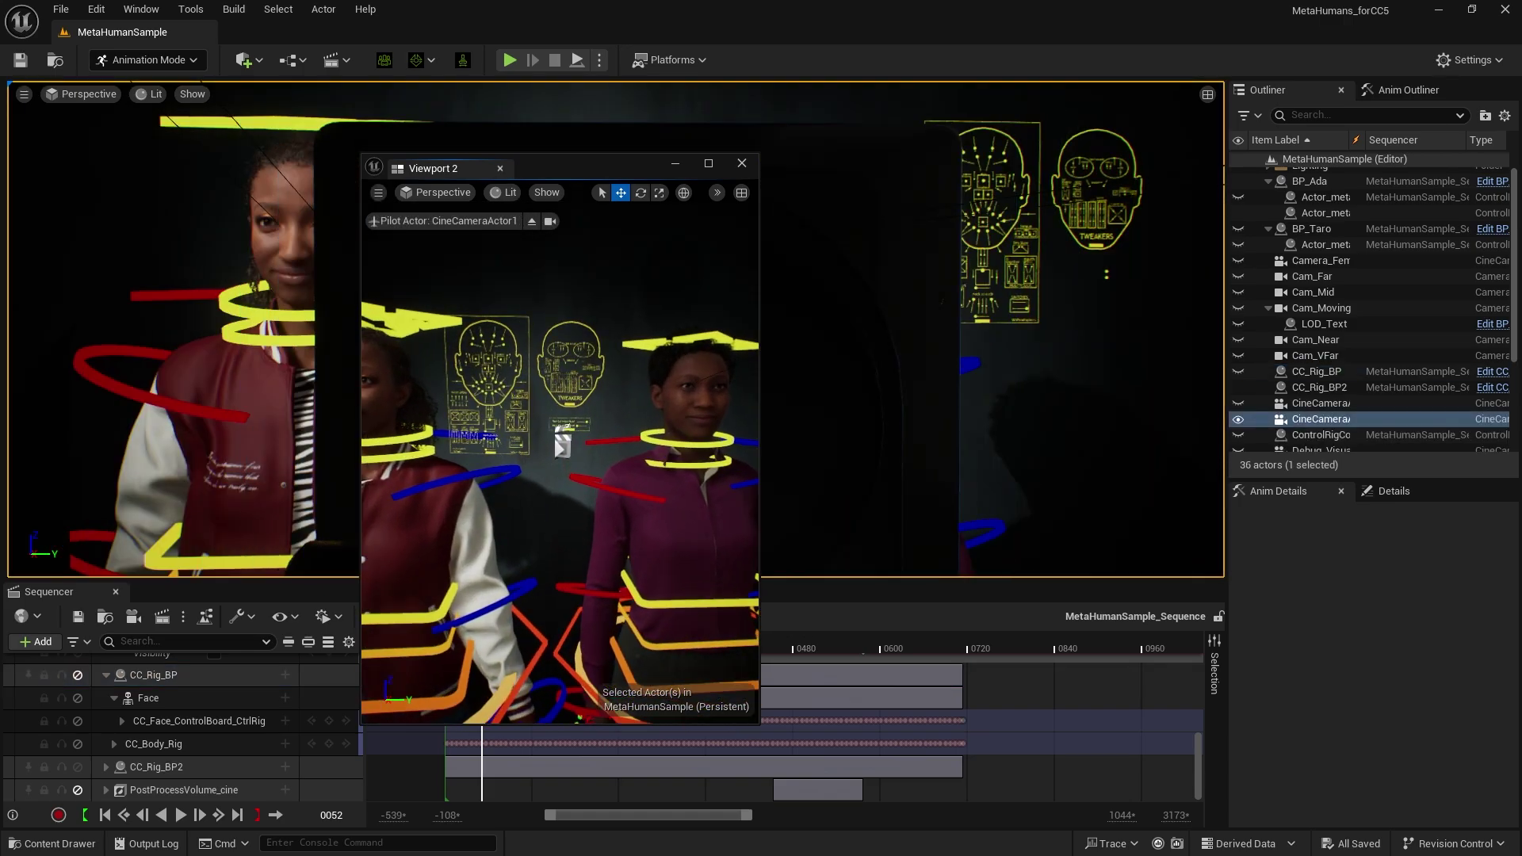
Frame the face control board through CineCameraActor1 in Viewport 2 and dock that viewport beside the Anim Outliner.
{"action": "right_click_drag", "start_coordinate": [560, 476], "coordinate": [559, 475]}
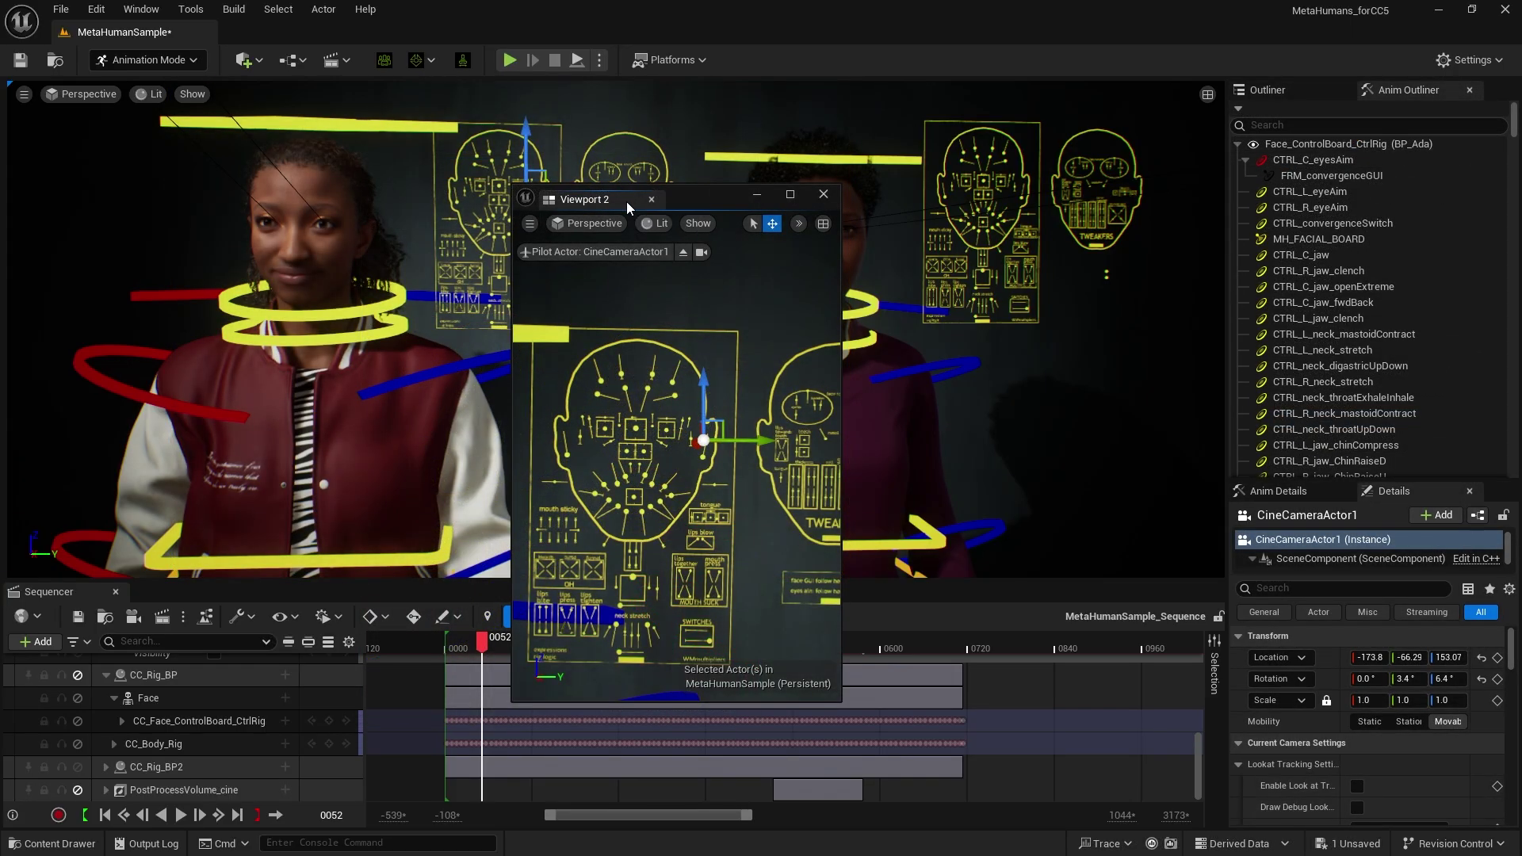
{"action": "left_click", "coordinate": [686, 214]}
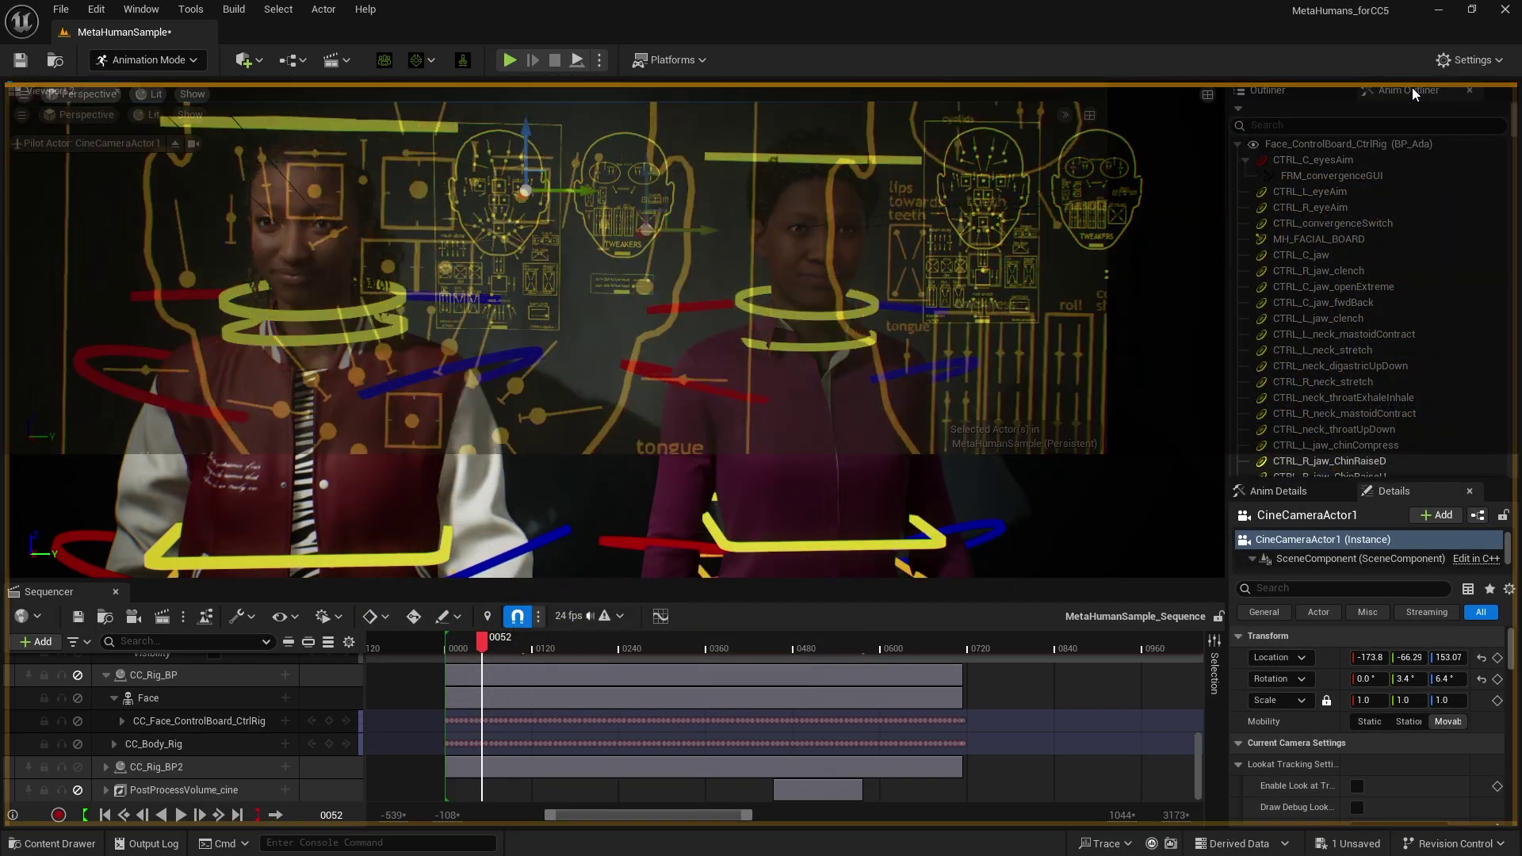
{"action": "left_click_drag", "start_coordinate": [1410, 87], "coordinate": [1429, 92]}
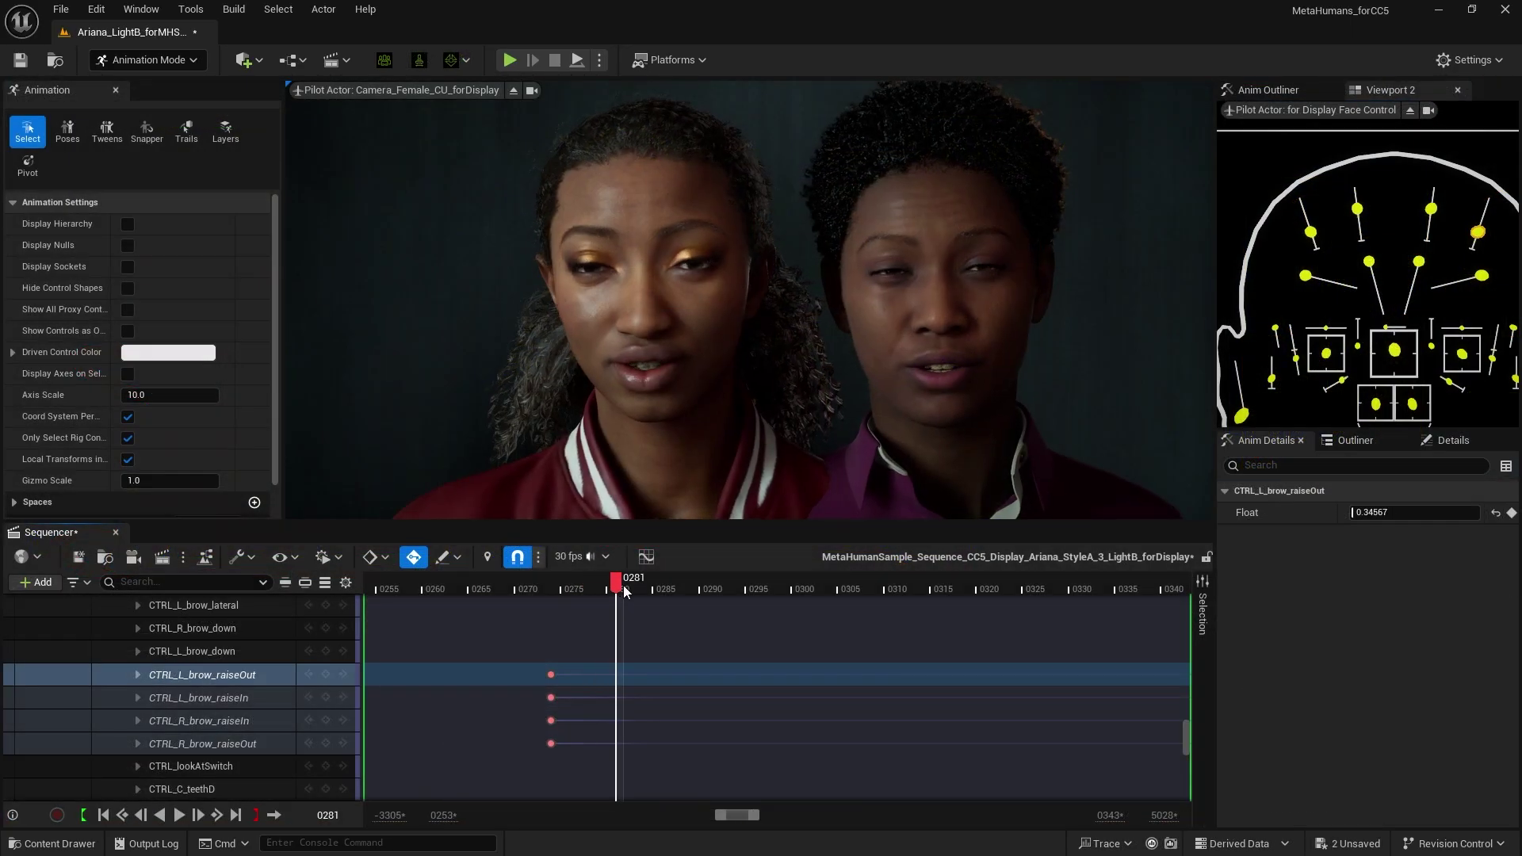
Scrub the sequence to frame 300, select both inner brow raise controls on the face board, and pick a mouth control at frame 575.
{"action": "left_click_drag", "start_coordinate": [615, 585], "coordinate": [796, 592]}
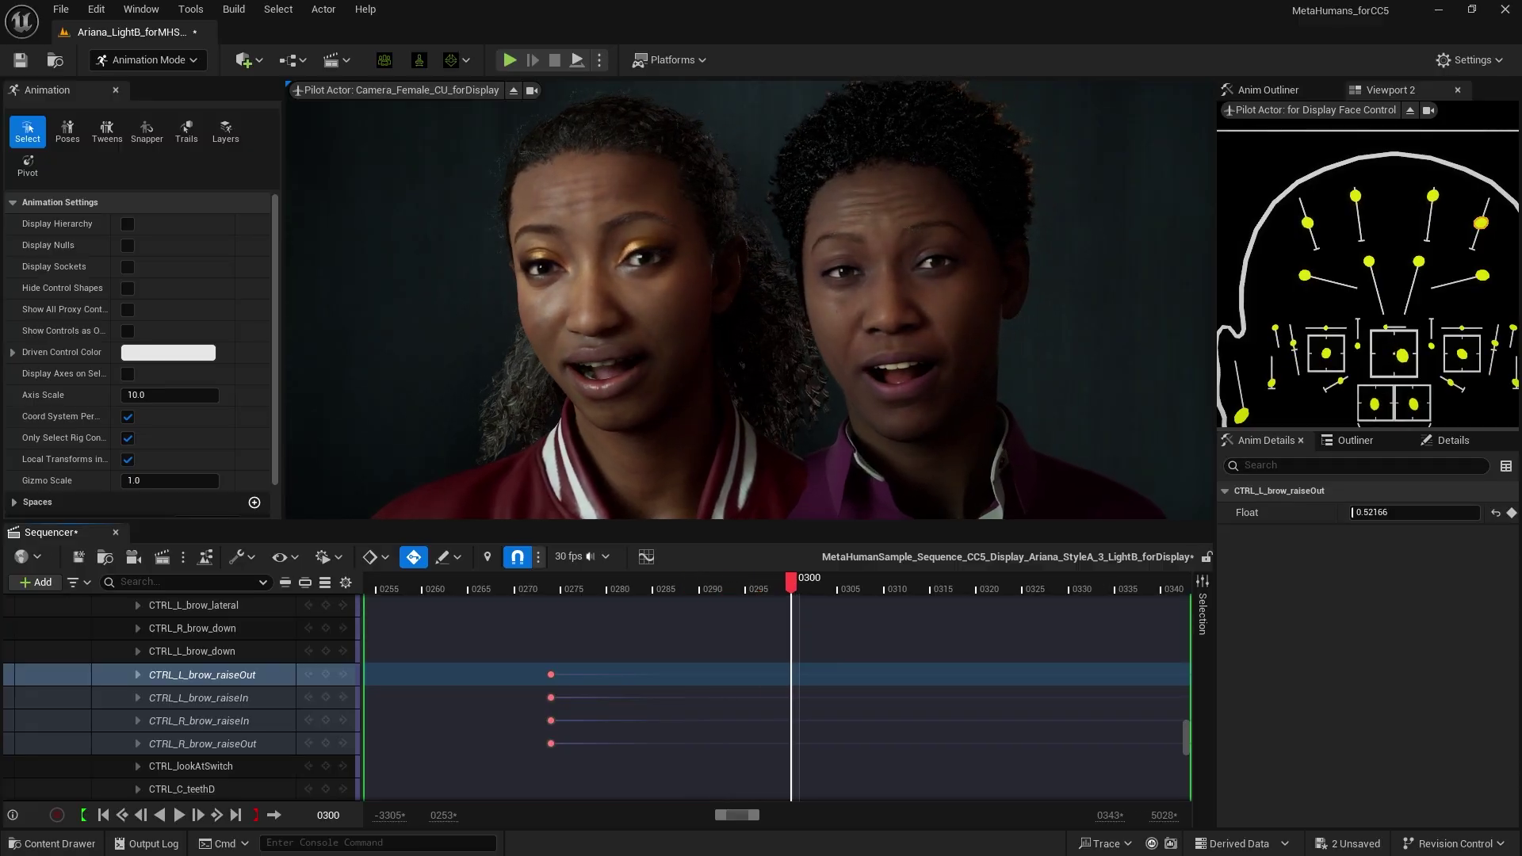
{"action": "left_click", "coordinate": [1355, 195]}
{"action": "left_click", "coordinate": [1432, 195], "text": "shift"}
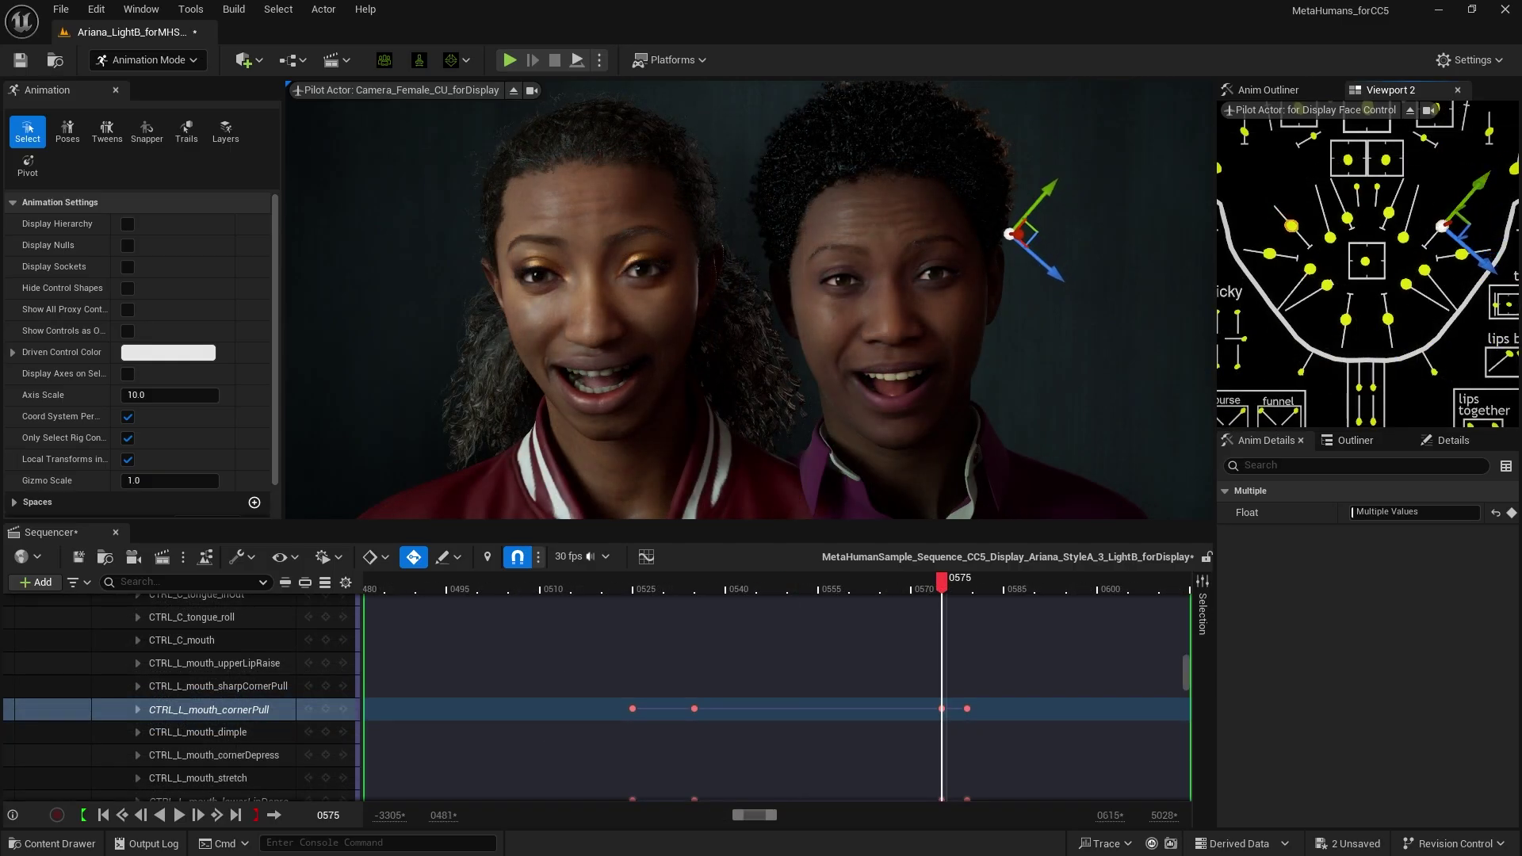
{"action": "left_click", "coordinate": [1388, 320]}
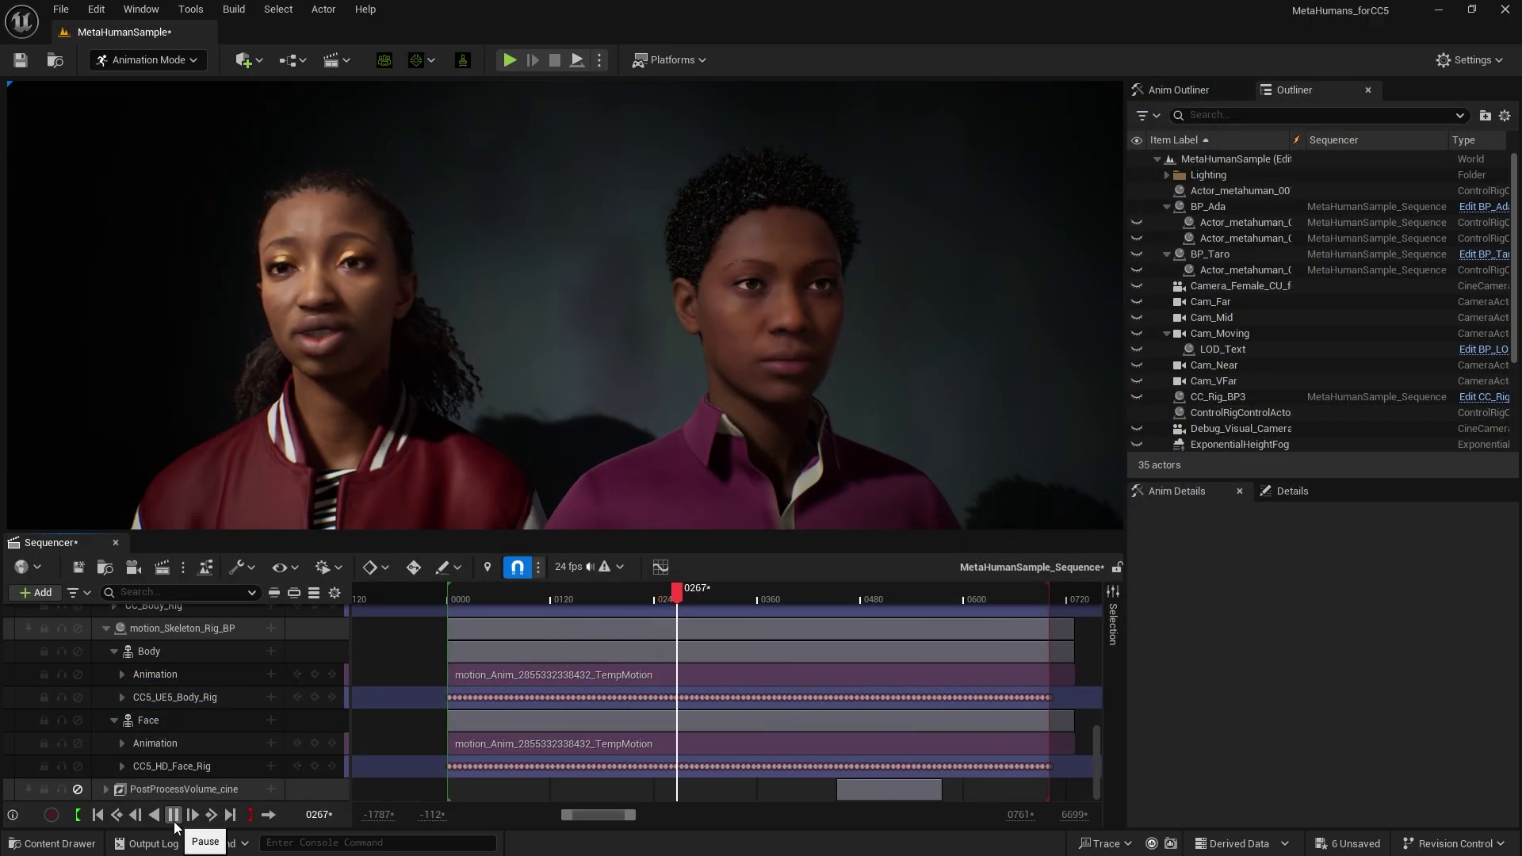
Return the sequence to frame 0 and copy motion_Skeleton_Rig_BP's CC5_UE5_Body_Rig animation onto BP_Ada's MetaHuman_ControlRig track.
{"action": "left_click", "coordinate": [173, 821]}
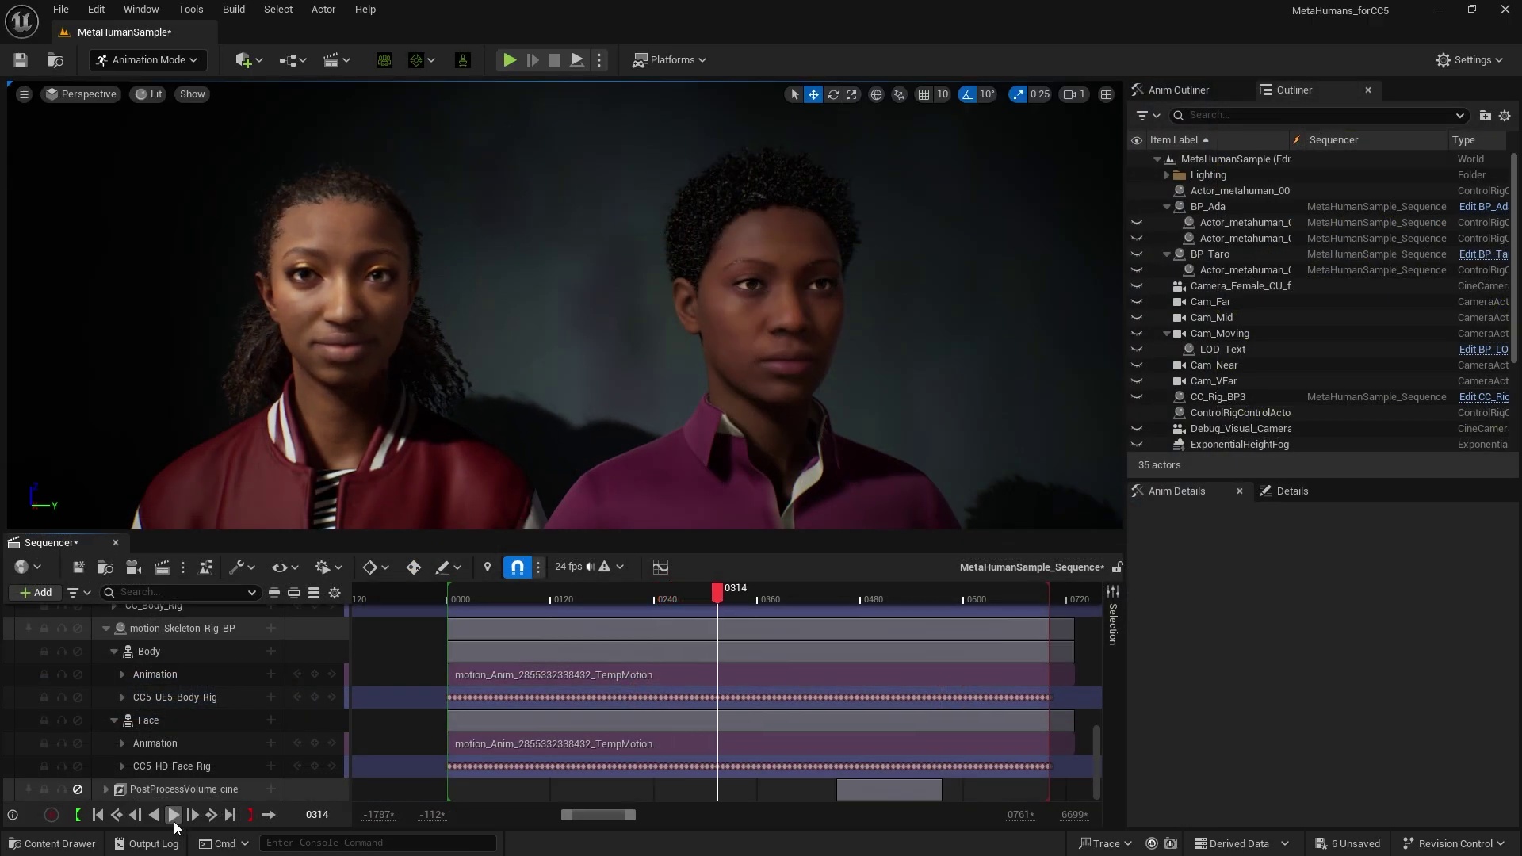
{"action": "left_click", "coordinate": [103, 821]}
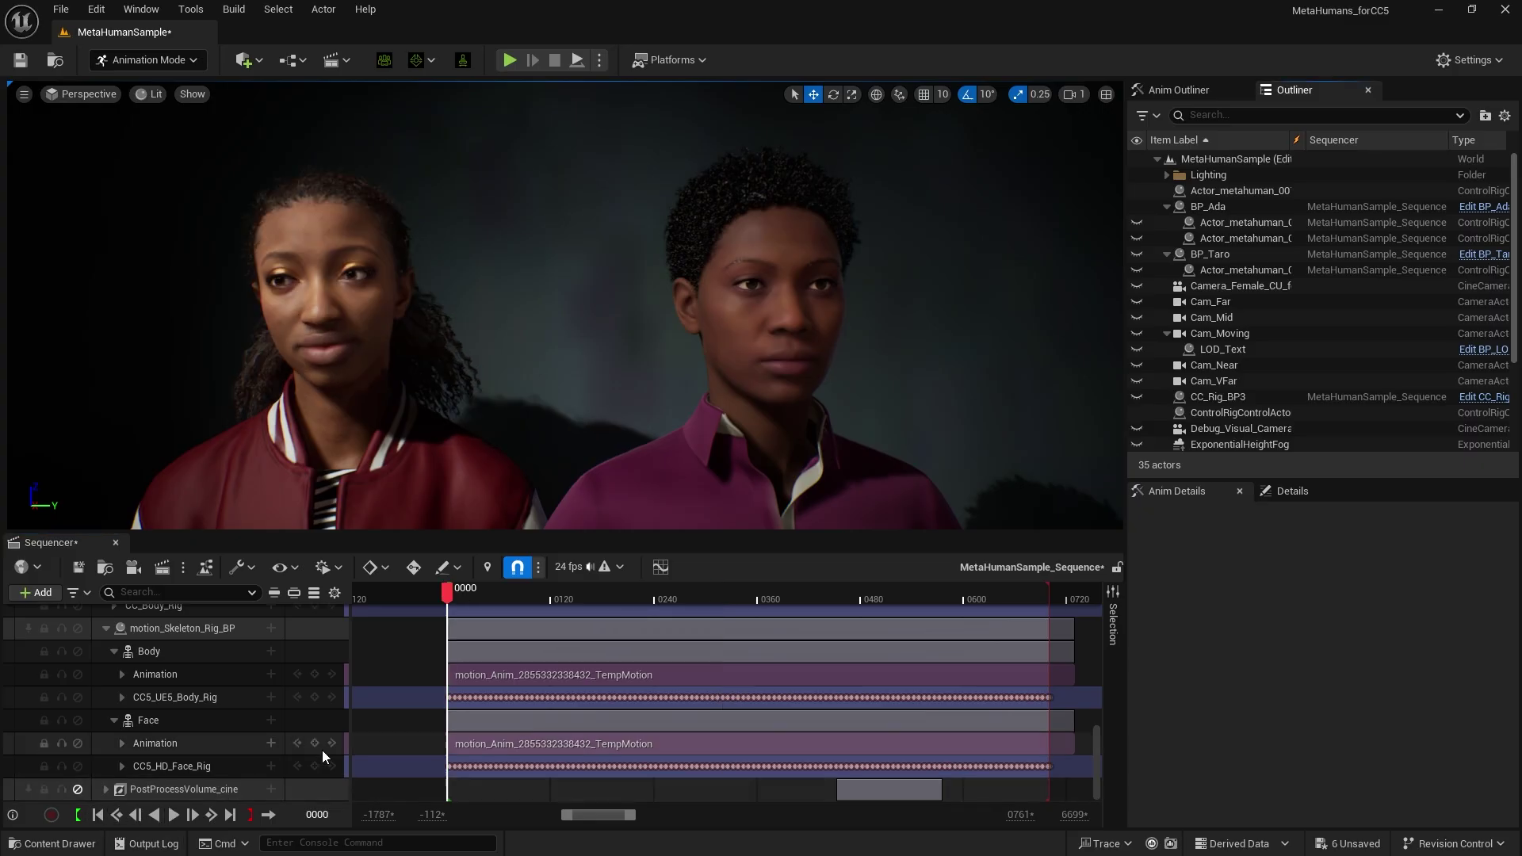
{"action": "right_click", "coordinate": [212, 698]}
{"action": "left_click", "coordinate": [290, 455]}
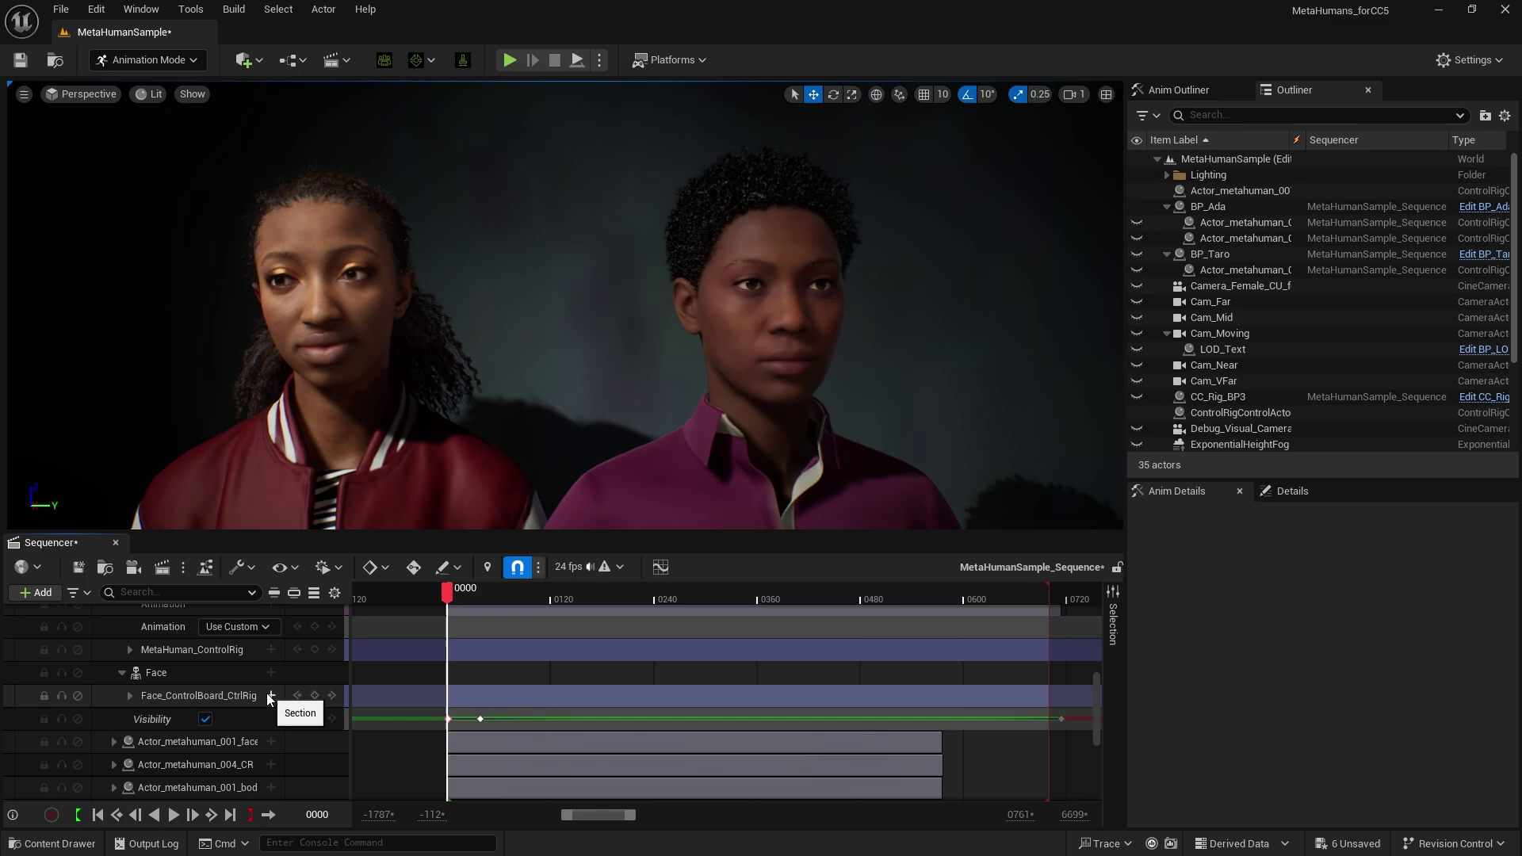
{"action": "right_click", "coordinate": [232, 702]}
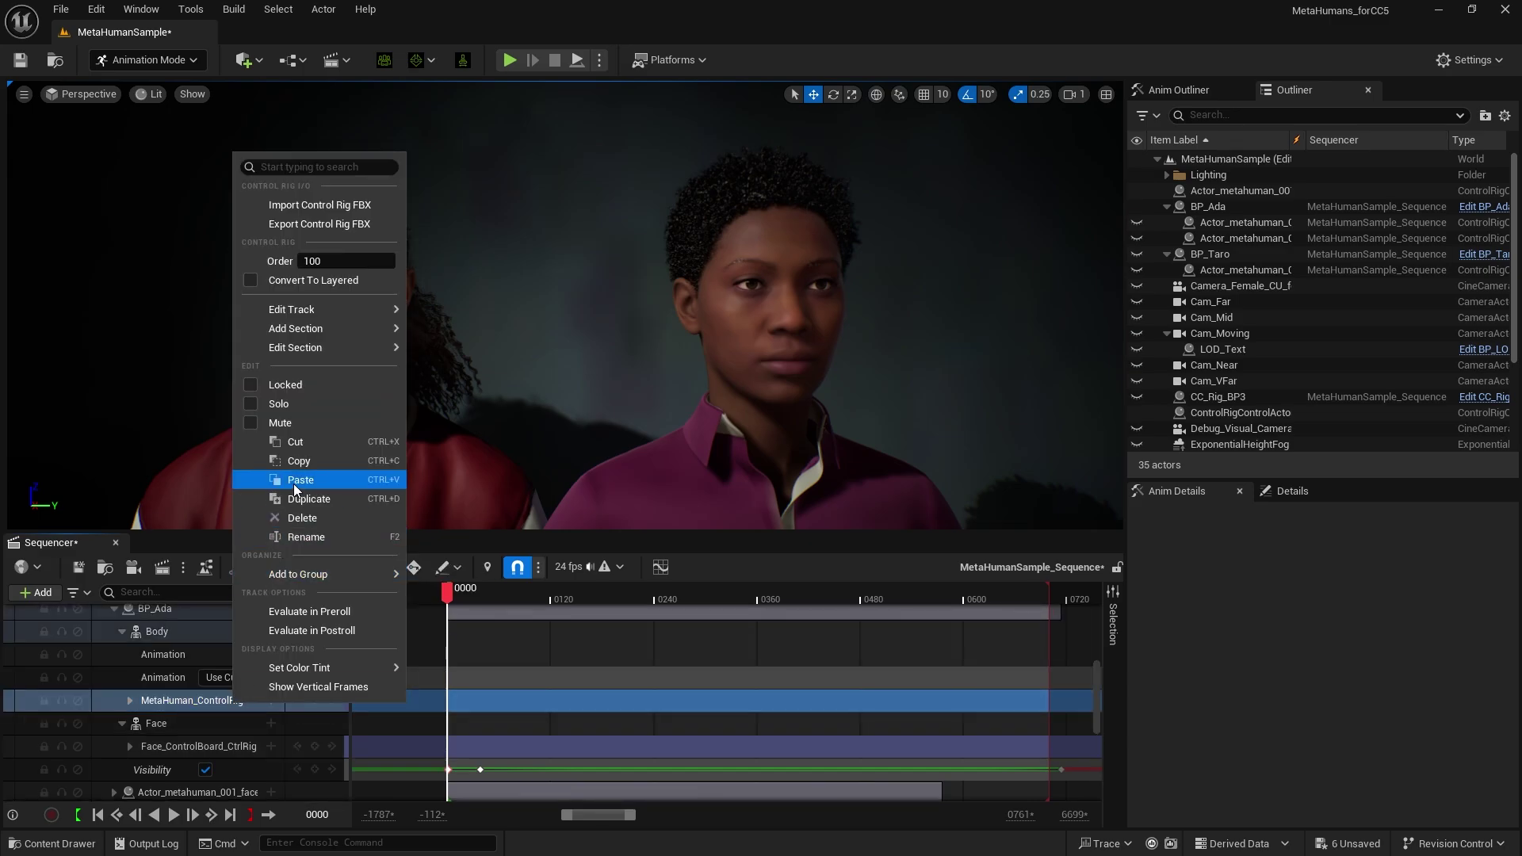
{"action": "left_click", "coordinate": [293, 480]}
Transfer the CC5_HD_Face_Rig animation to BP_Ada's Face_ControlBoard_CtrlRig track and play the sequence to check it.
{"action": "scroll", "coordinate": [277, 615], "scroll_direction": "down", "scroll_amount": 3}
{"action": "left_click", "coordinate": [230, 721]}
{"action": "left_click", "coordinate": [173, 814]}
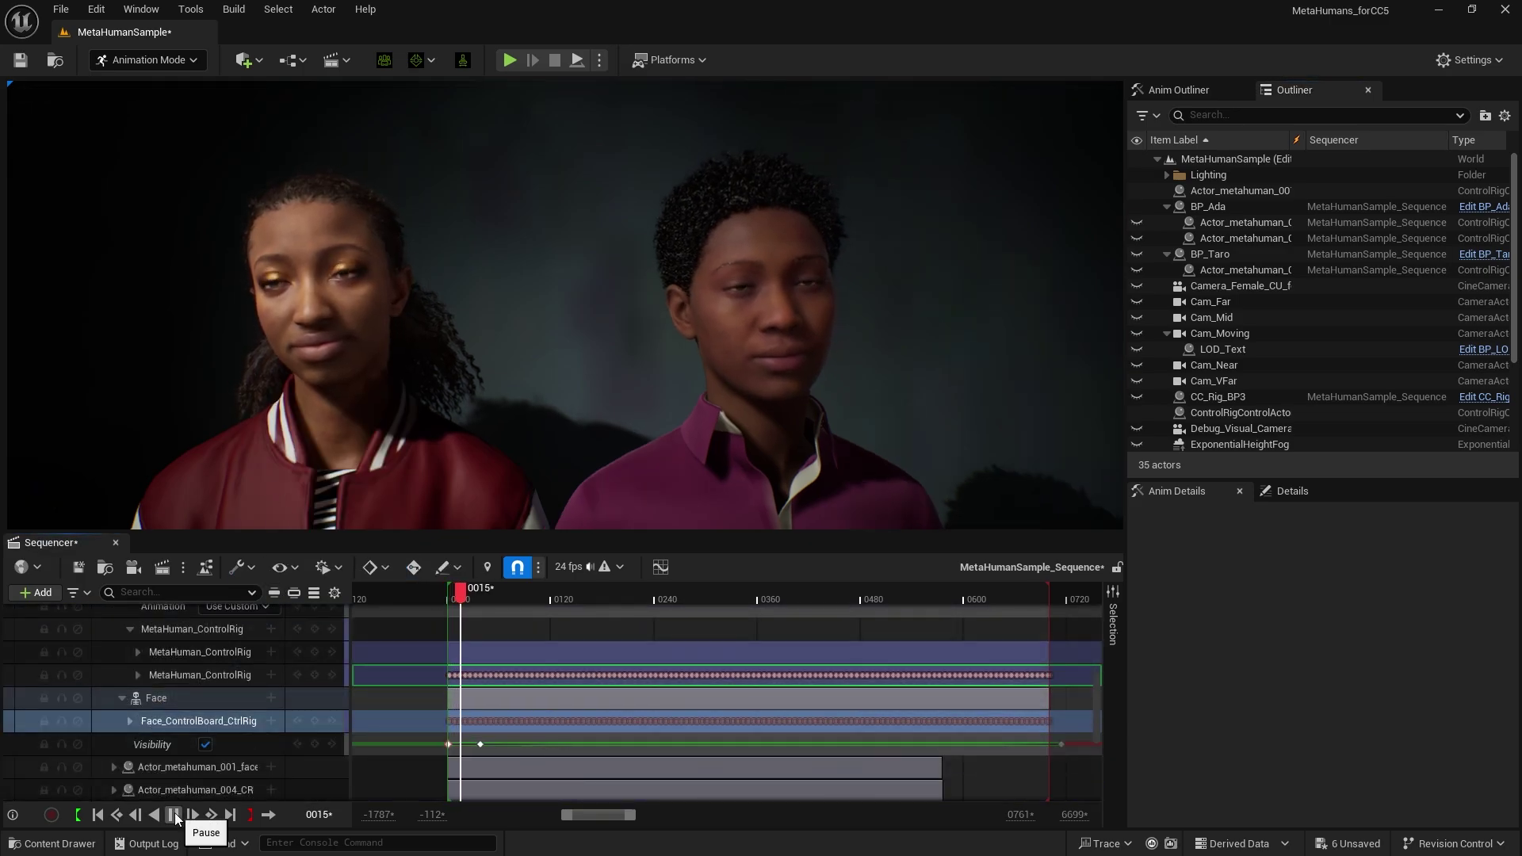